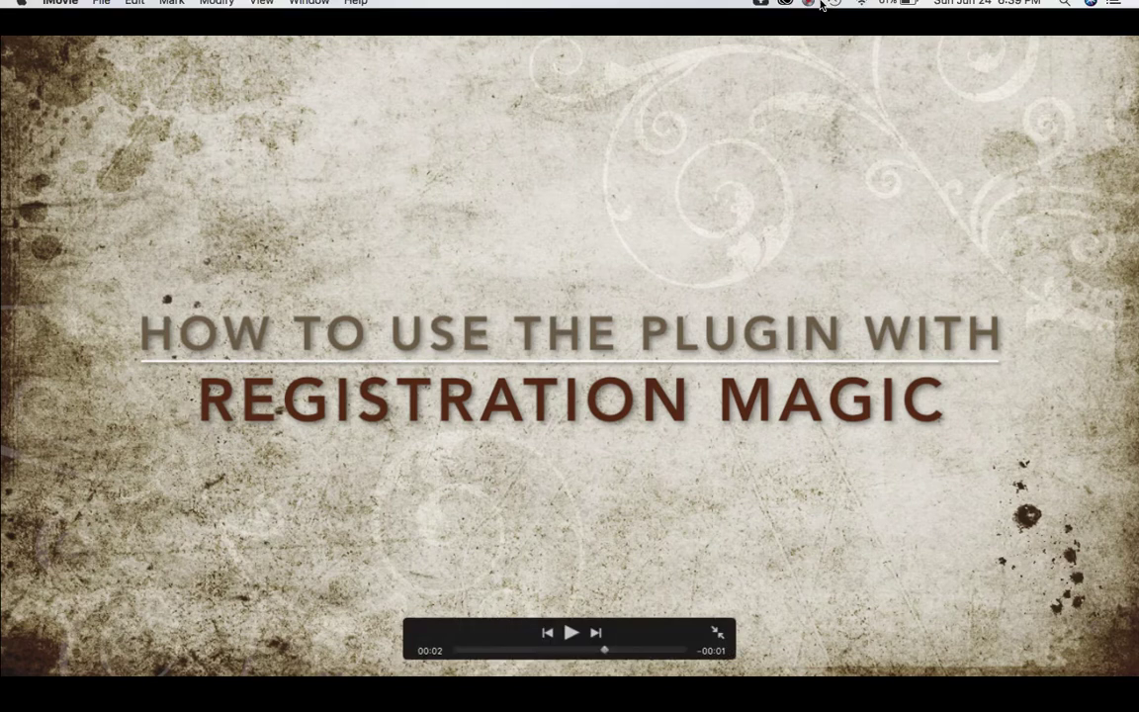
Play the 'How to use the plugin with Registration Magic' title clip, then pause the recording.
click(808, 9)
Activate RegistrationMagic under Installed Plugins and check its new sidebar menu entry.
click(823, 64)
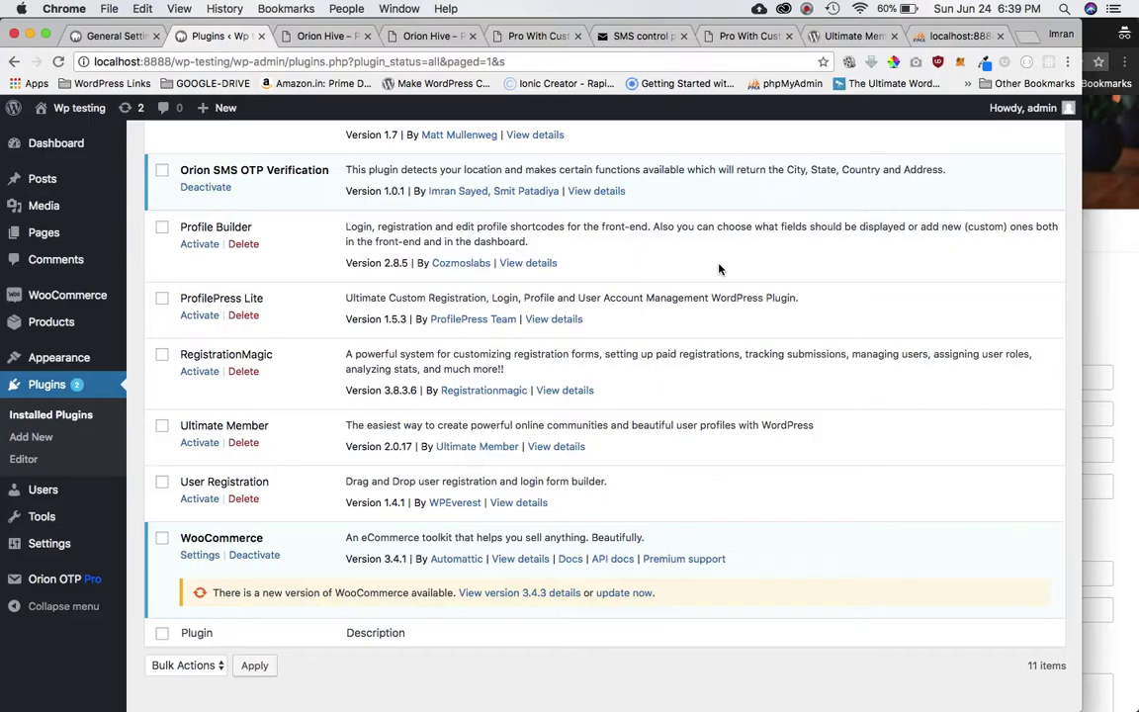
scroll(699, 322, up, 5)
scroll(699, 323, left, 3)
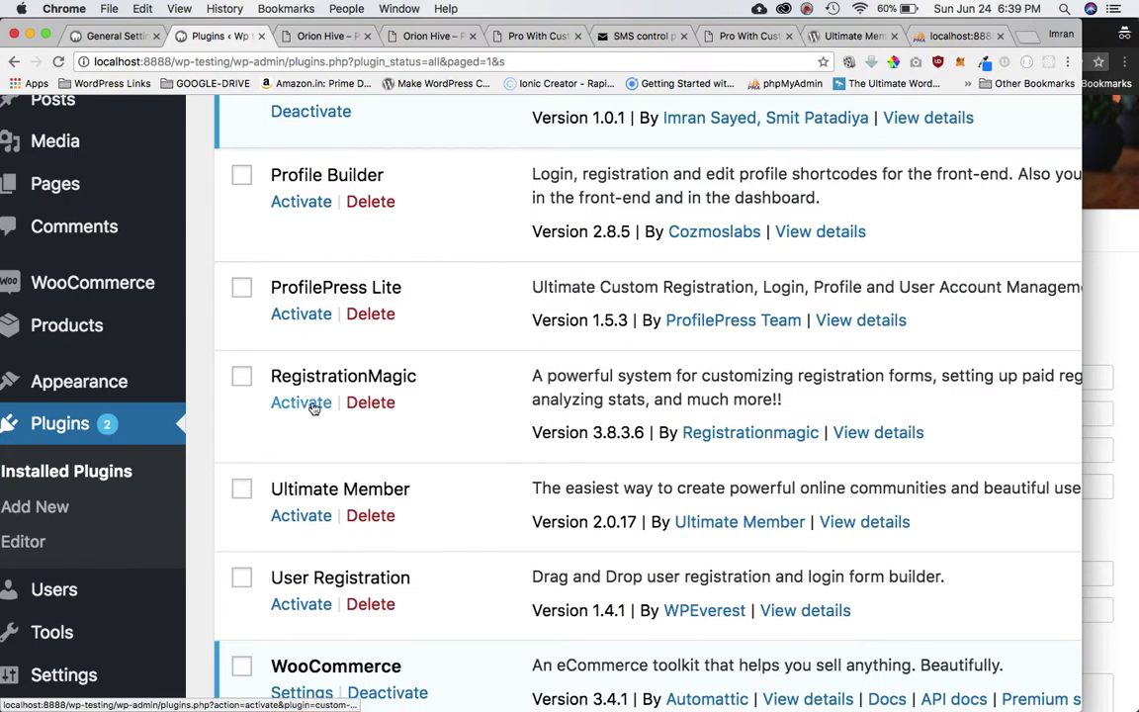
click(313, 405)
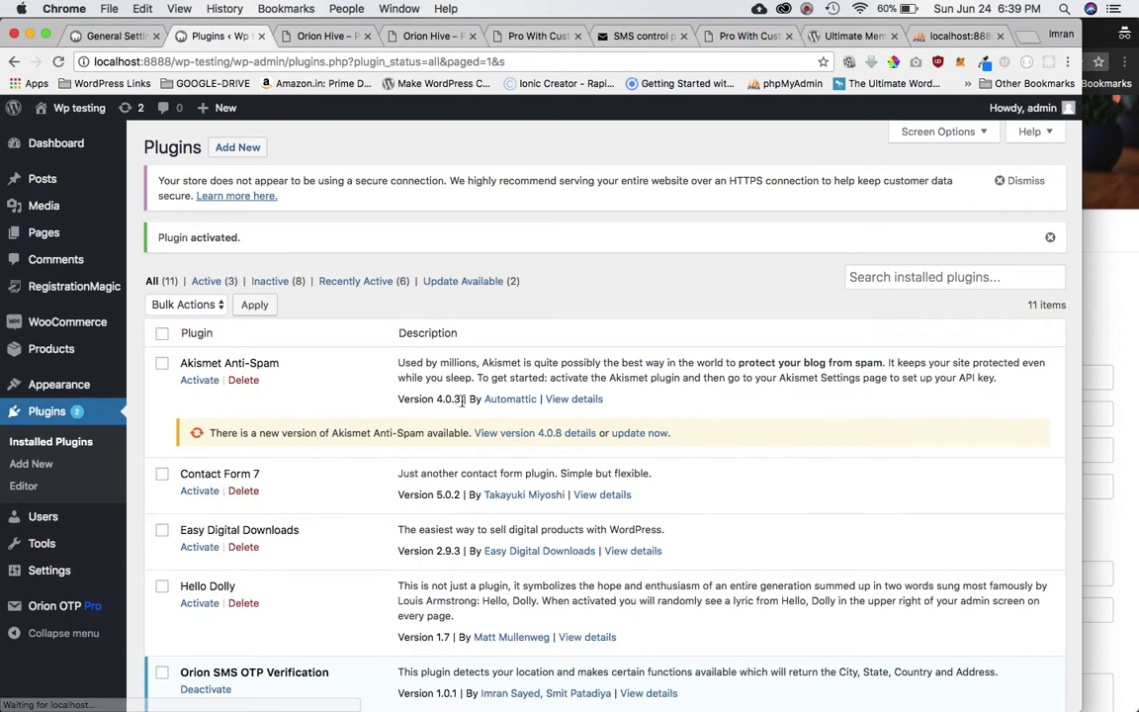
mouse_move(85, 287)
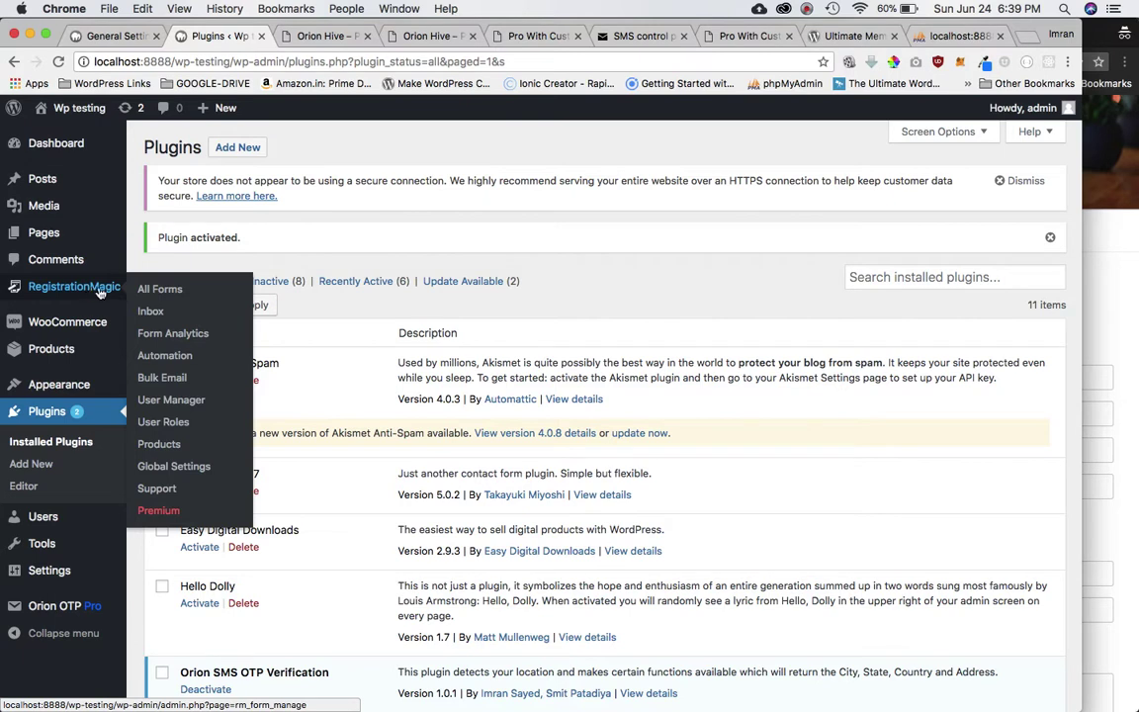
Copy the Sample Registration form's [RM_Form id='2'] shortcode from RegistrationMagic's All Forms list.
click(168, 293)
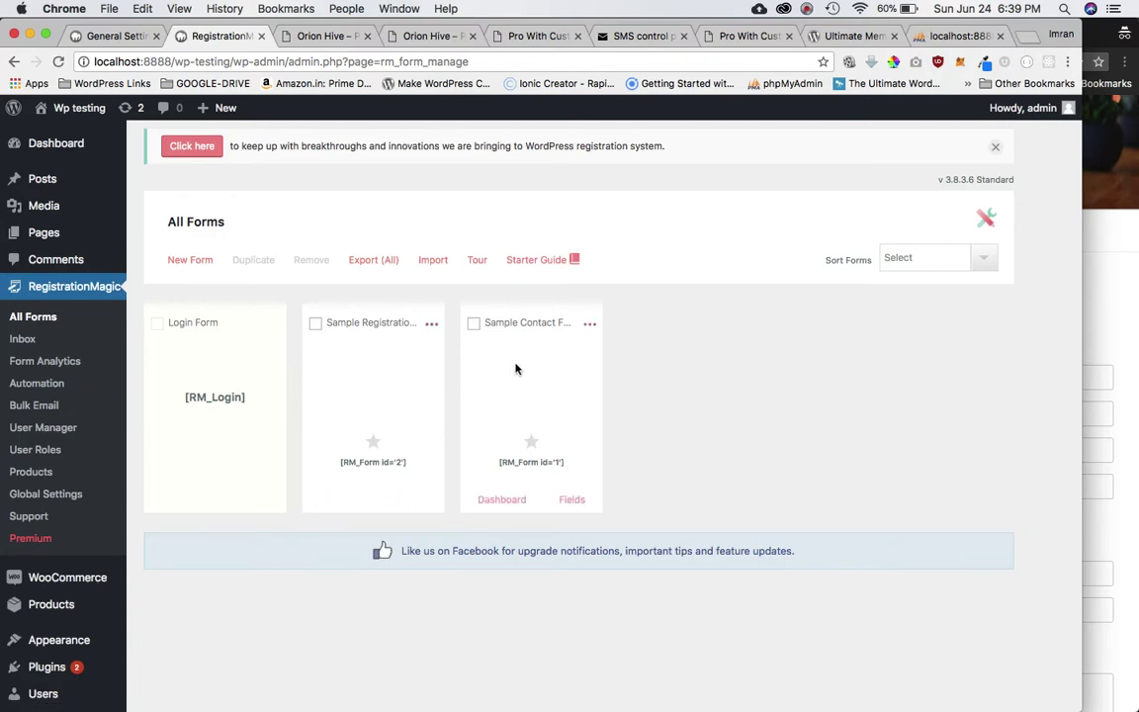
triple_click(368, 462)
key(super+c)
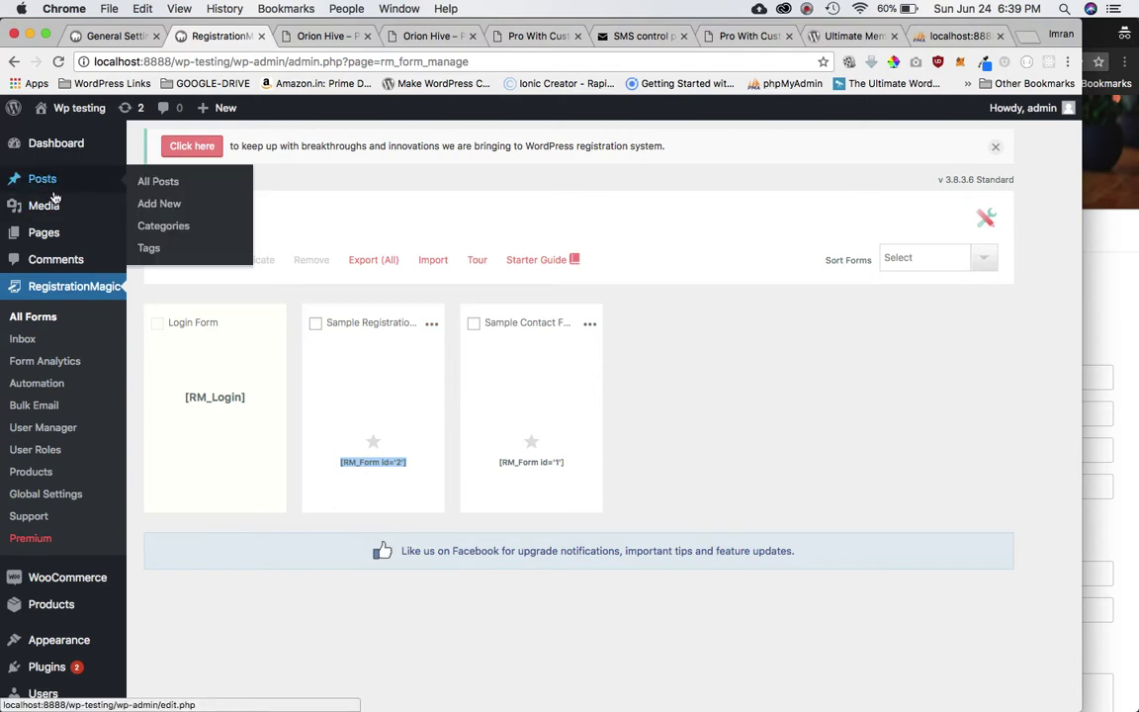
Create a new page titled 'Registration Magic register' with the [RM_Form id='2'] shortcode as its body.
mouse_move(50, 233)
click(156, 256)
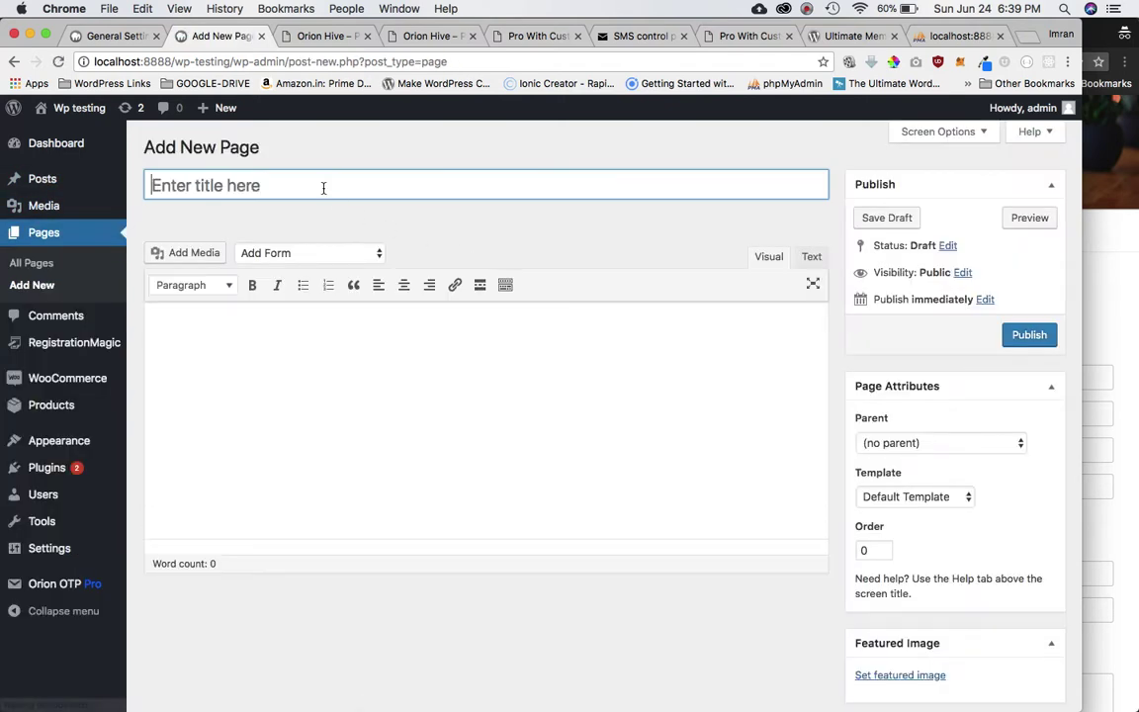
click(323, 186)
text(Regi)
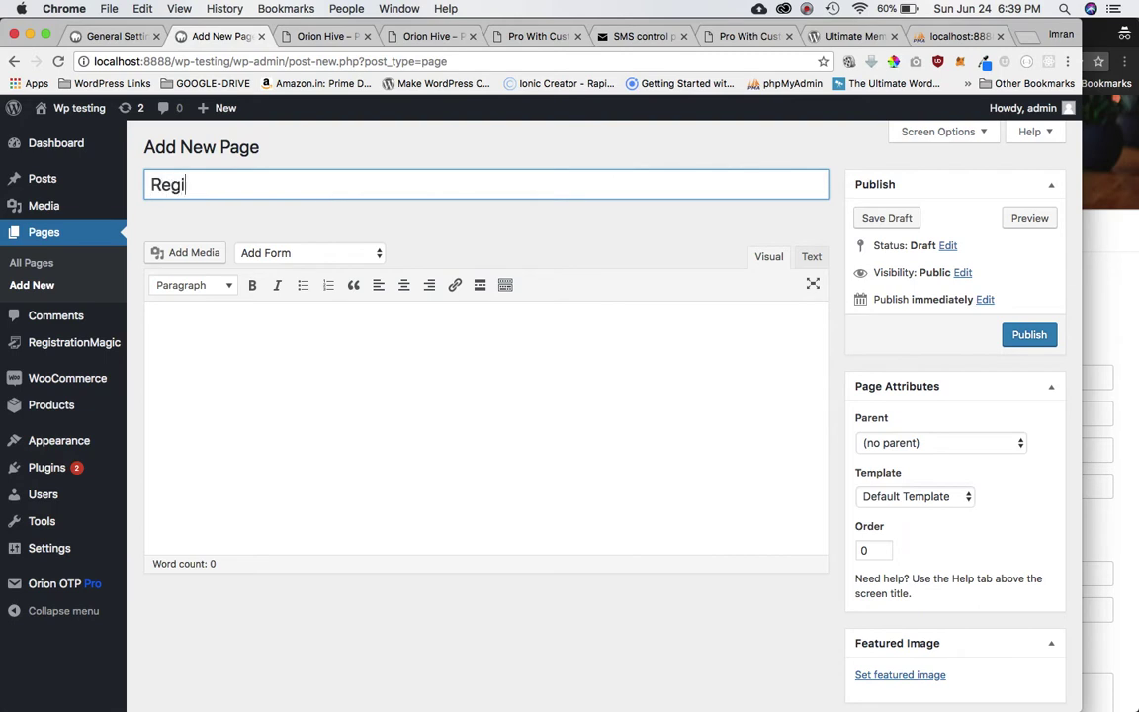
text(stration . Magic)
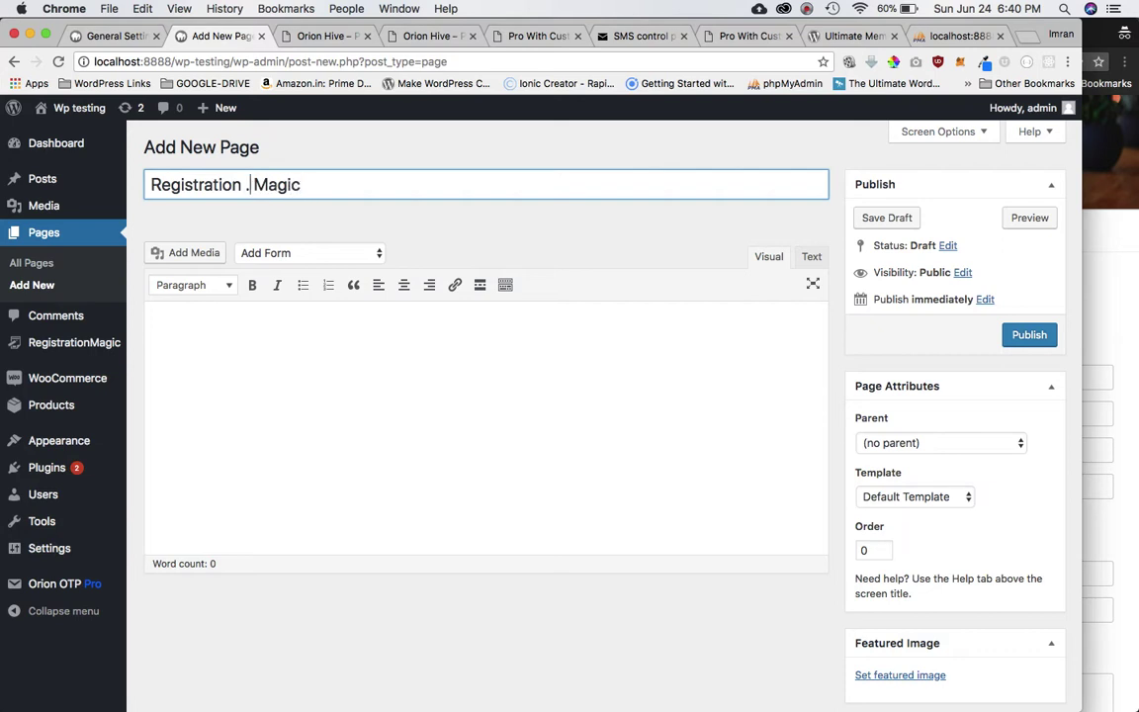
key(BackSpace)
text(register)
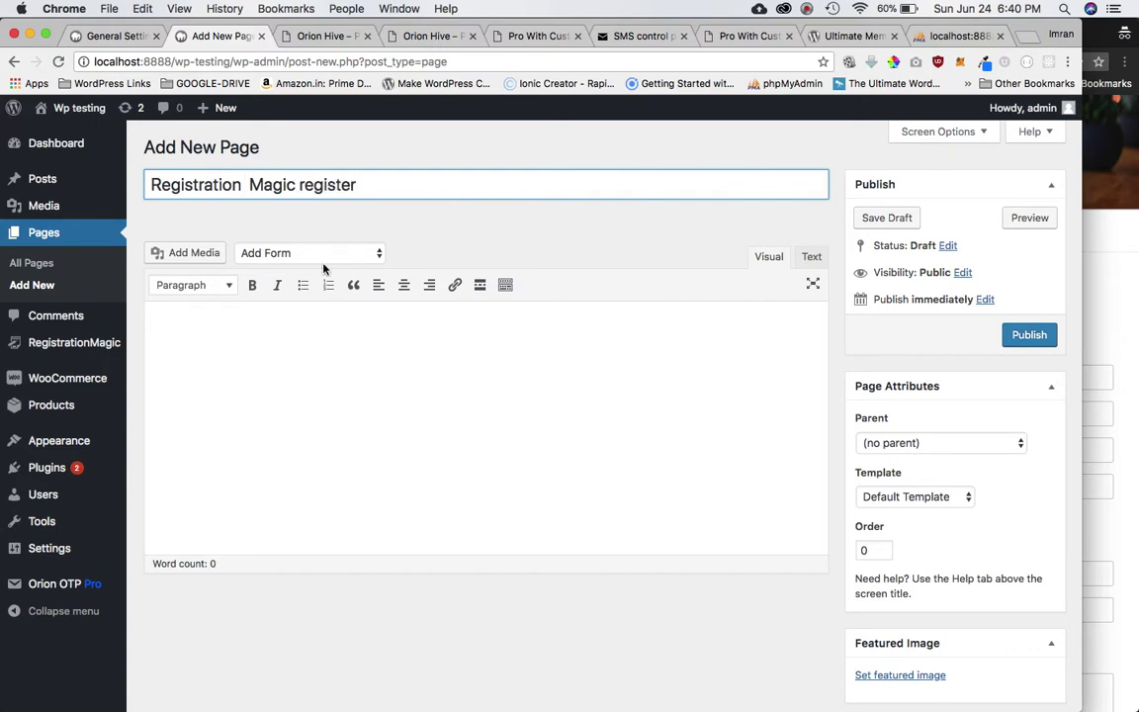
click(338, 358)
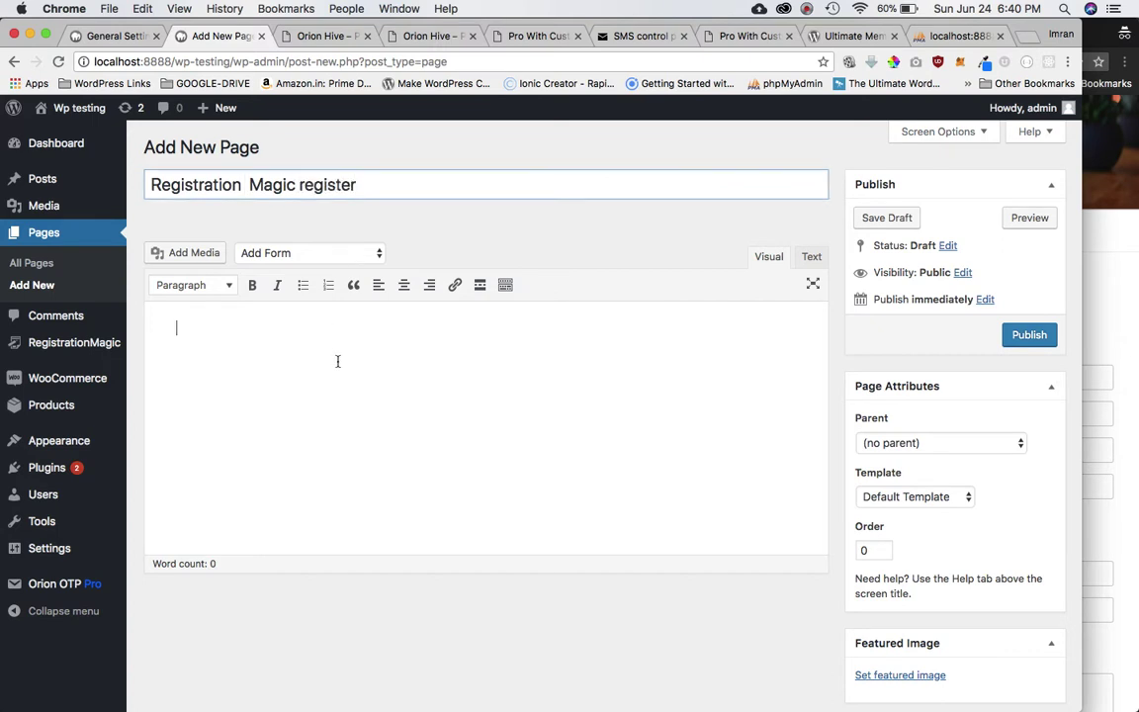
key(super+v)
click(280, 396)
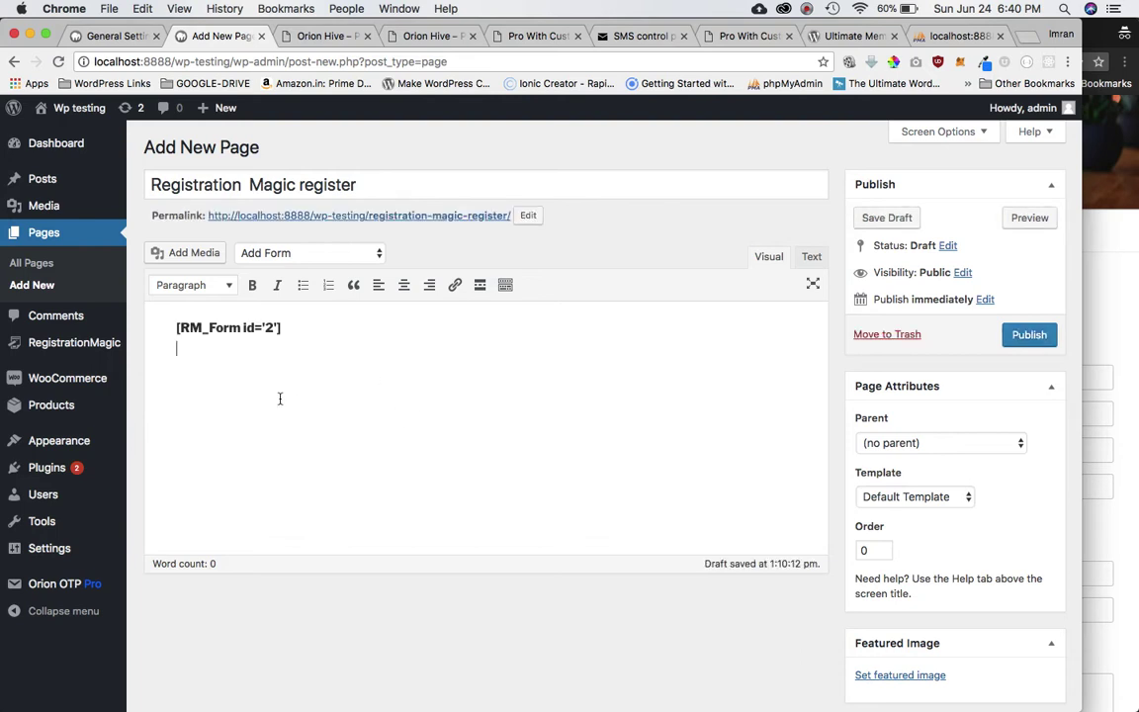
Publish the page and copy its permalink address.
click(1026, 338)
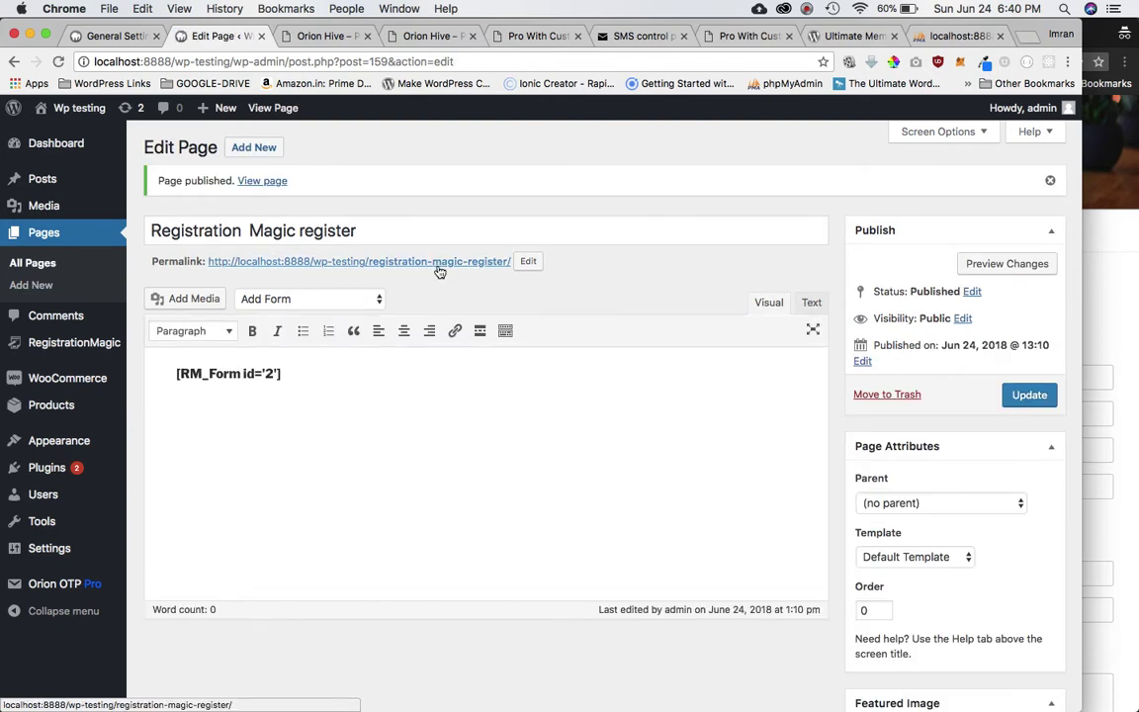
right_click(438, 266)
click(474, 343)
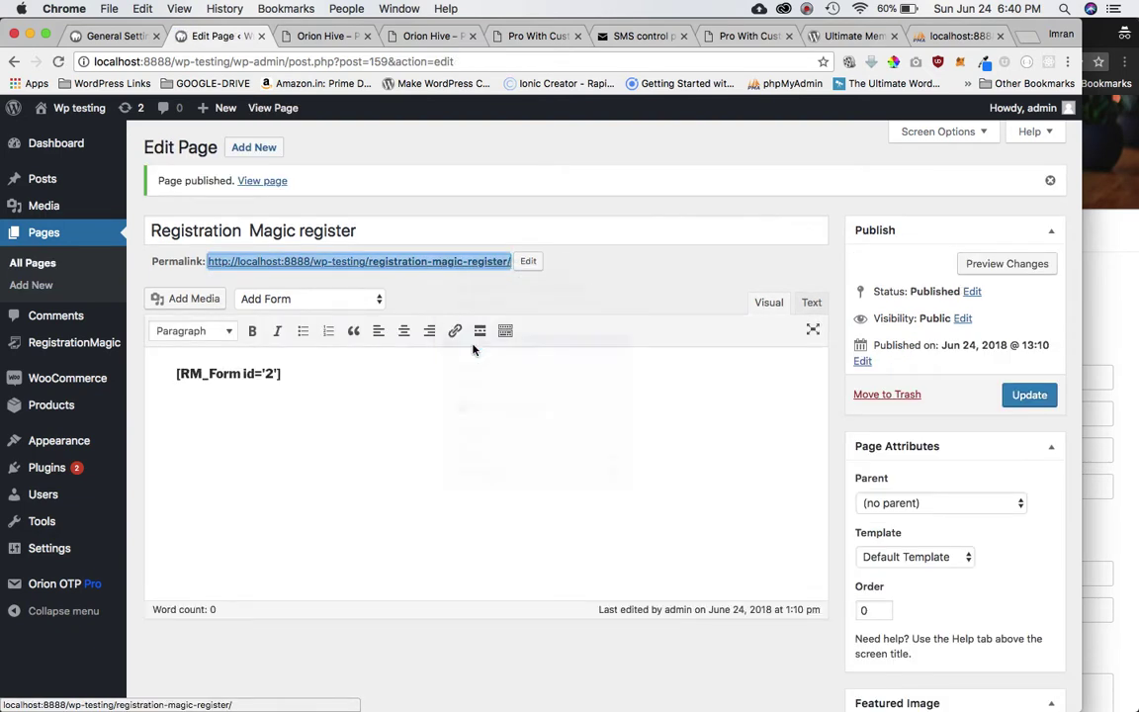
Load the permalink in a private window, review the form, and resize the window to the right half.
key(super+shift+n)
key(super+v)
key(Return)
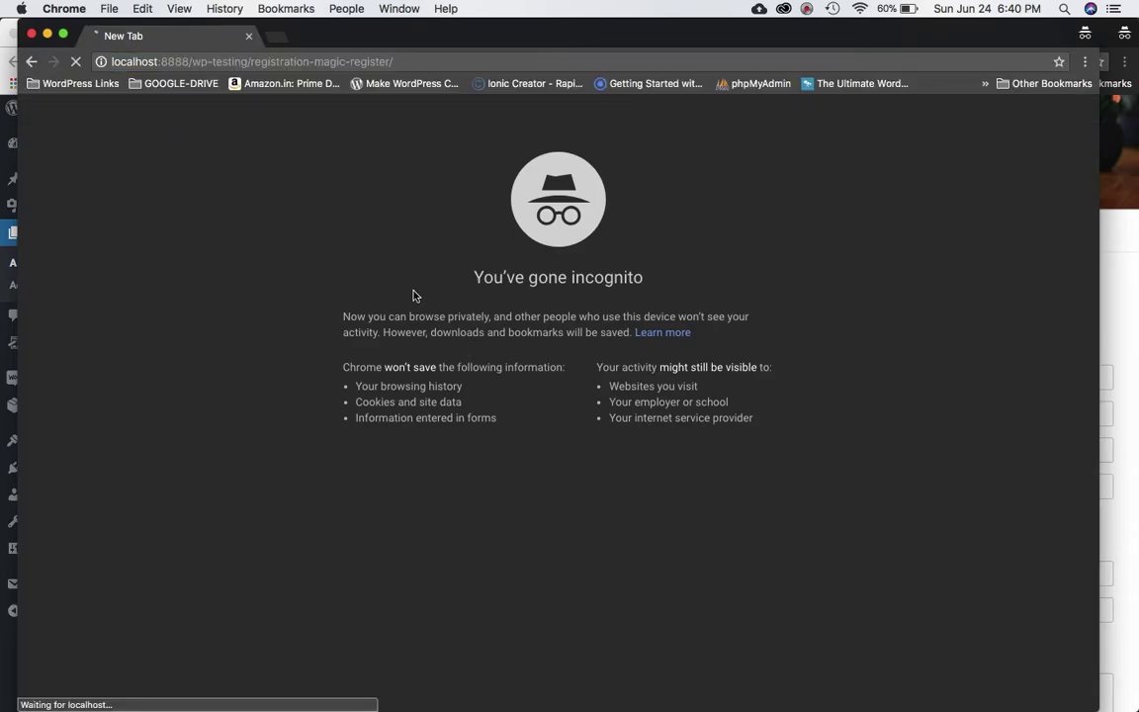
scroll(660, 453, down, 5)
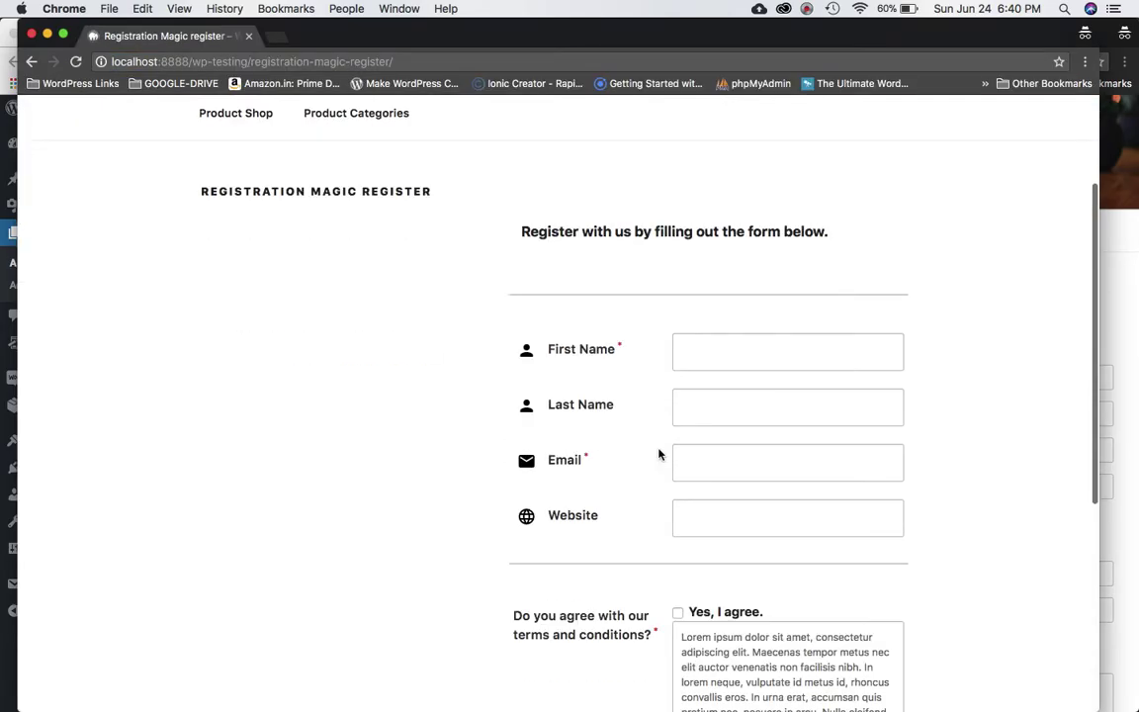
scroll(660, 454, up, 5)
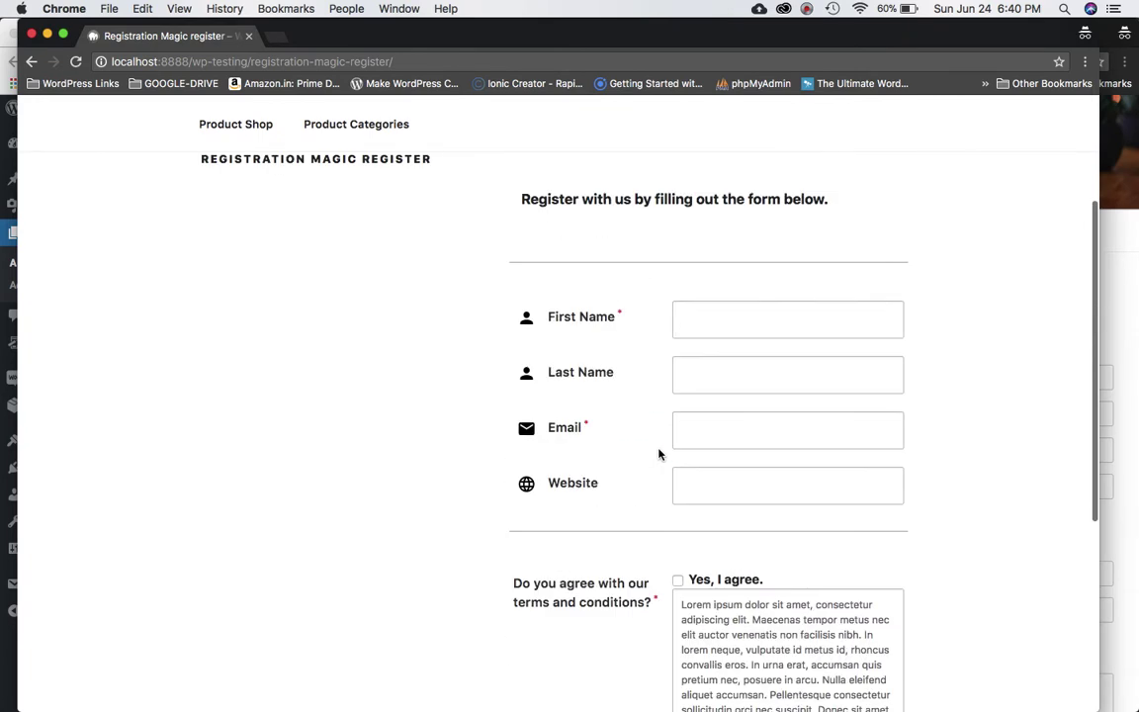
scroll(659, 454, down, 2)
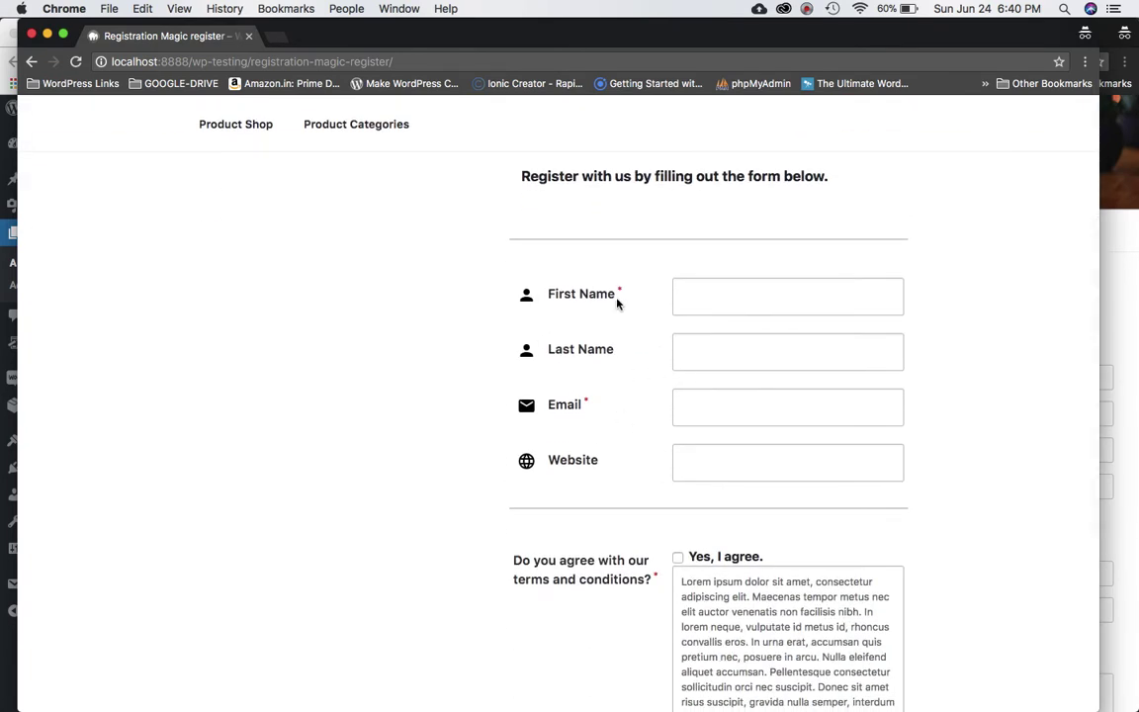
scroll(735, 369, down, 5)
scroll(730, 369, up, 4)
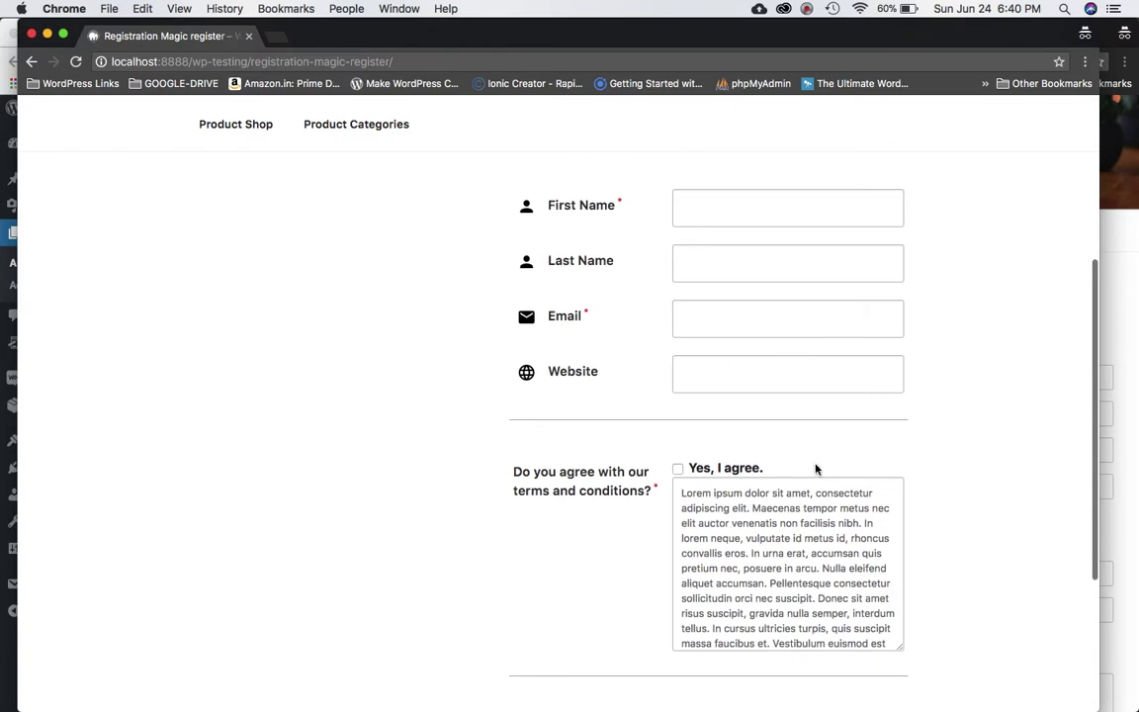
scroll(849, 510, down, 3)
scroll(1028, 471, down, 5)
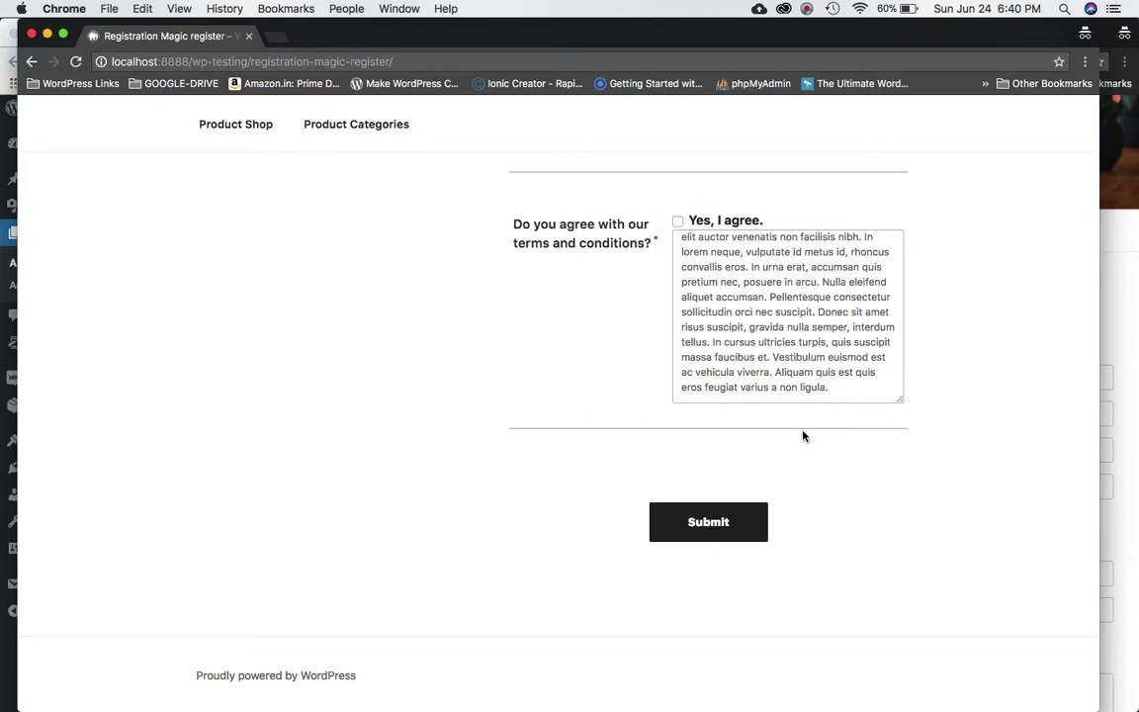
drag(20, 208, 662, 267)
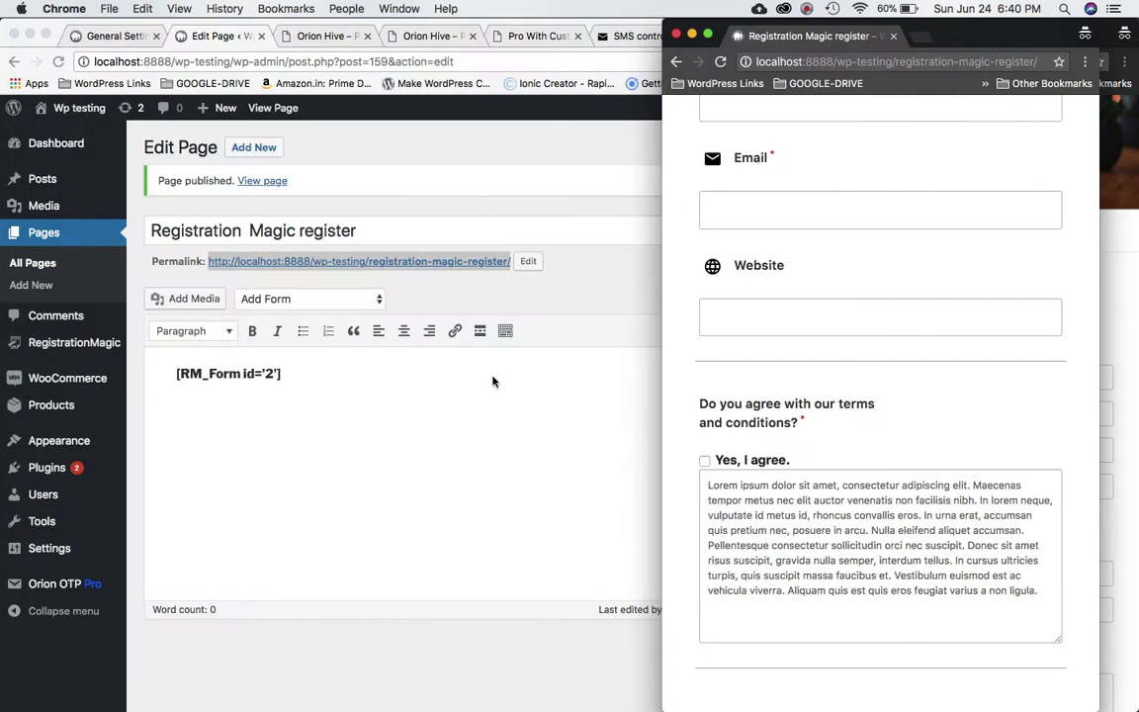
Go to Orion OTP > Orion OTP Pro and scroll down to the Api Configuration fields.
click(320, 465)
click(61, 582)
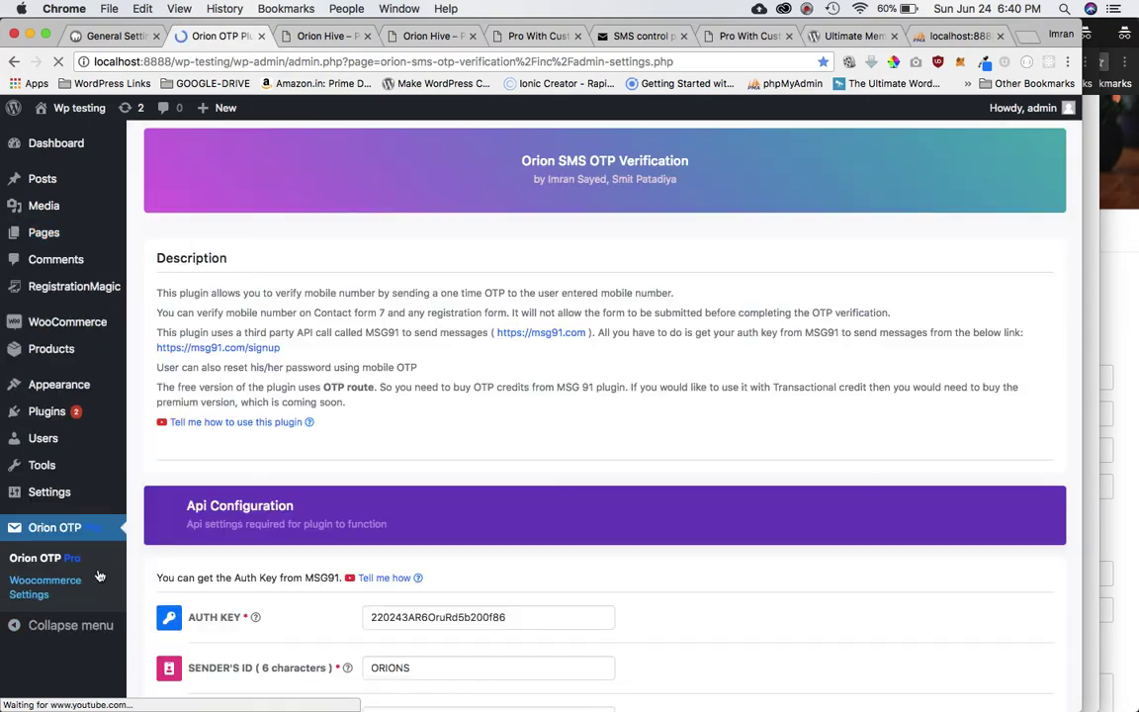
scroll(481, 424, down, 3)
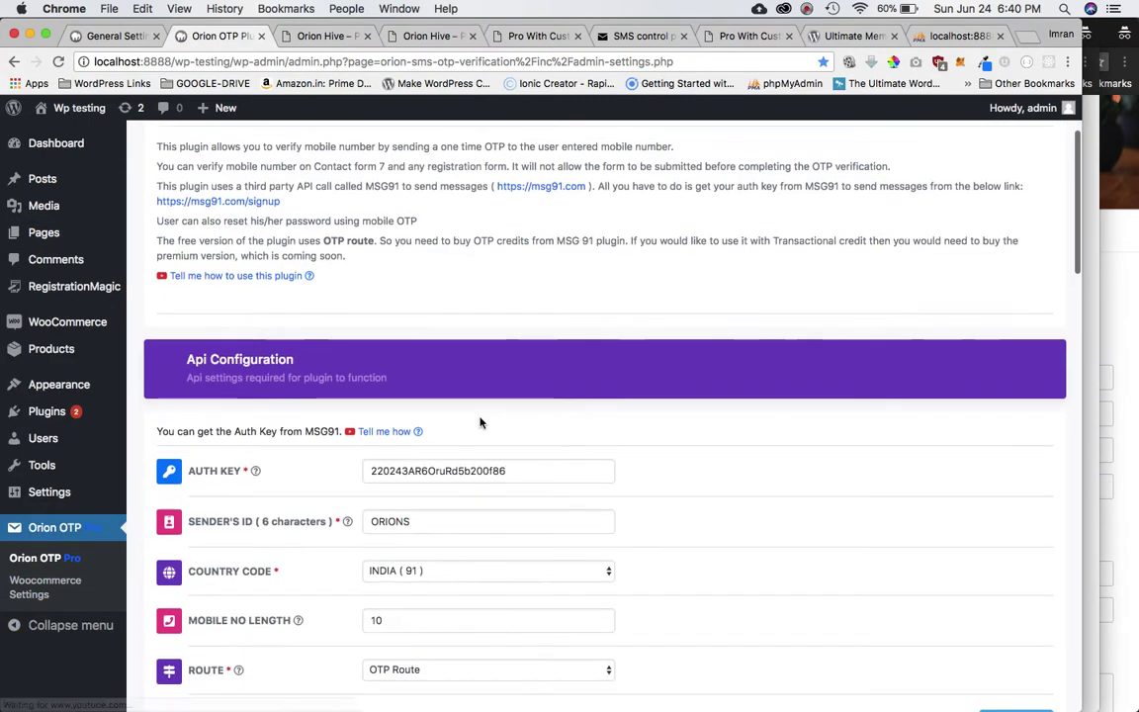
scroll(480, 423, down, 1)
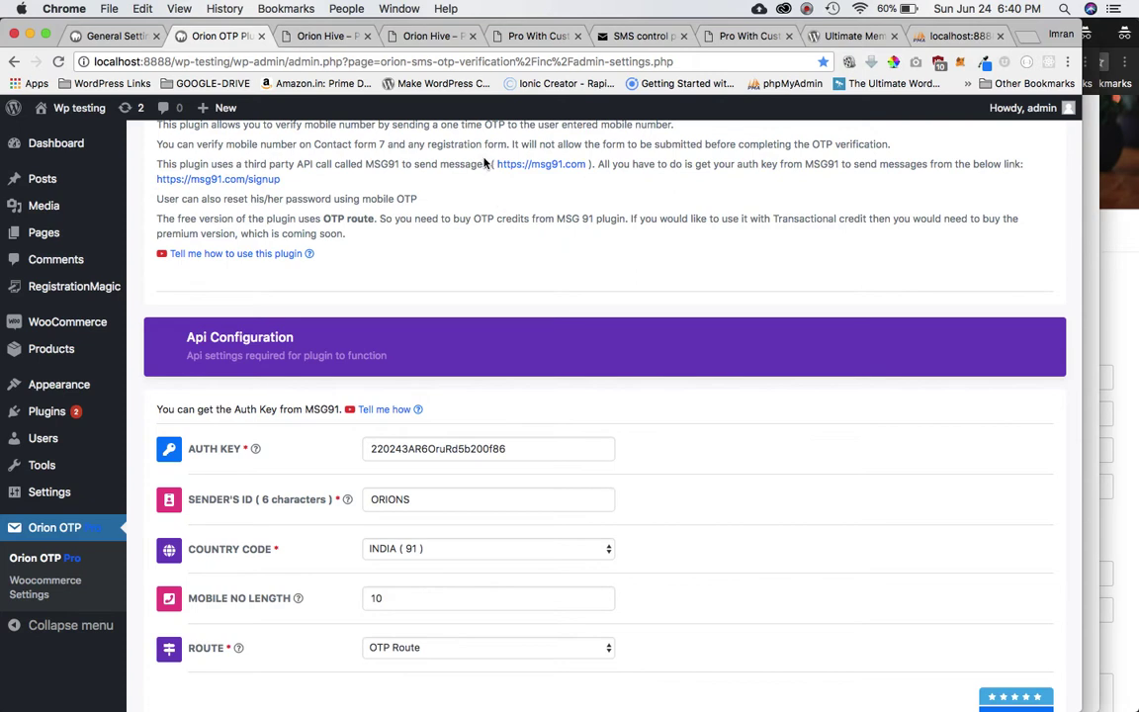
Browse the pricing table on the Orion Hive plugin product page.
click(319, 39)
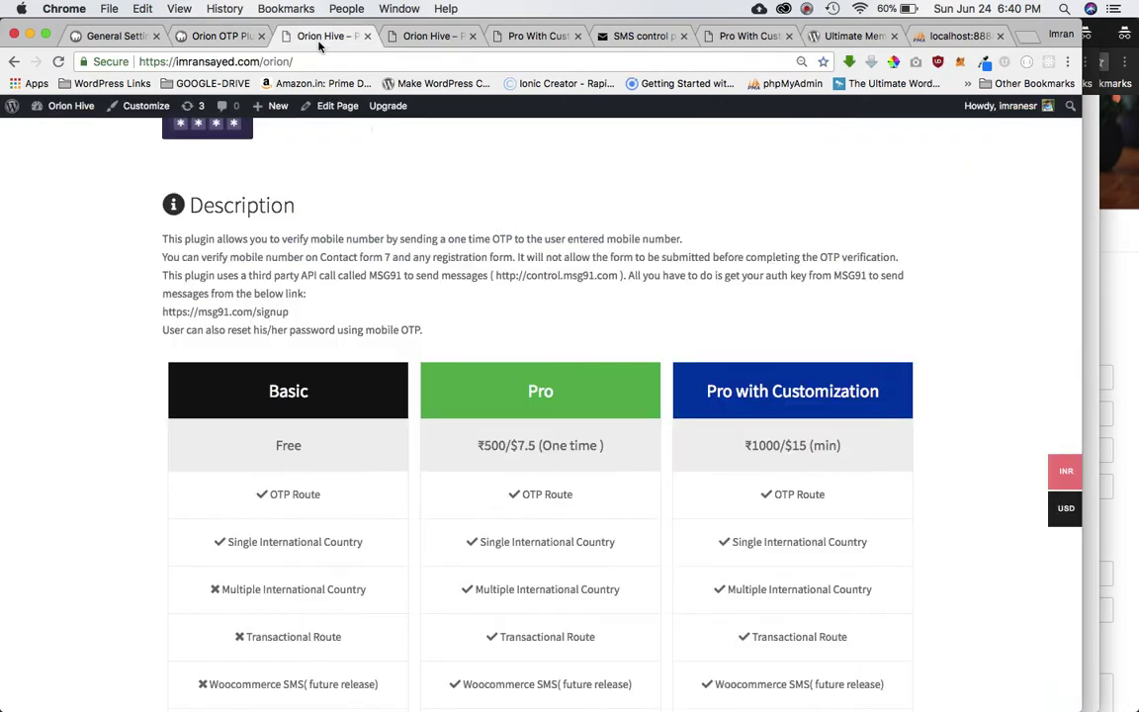
scroll(468, 308, down, 5)
scroll(467, 312, up, 5)
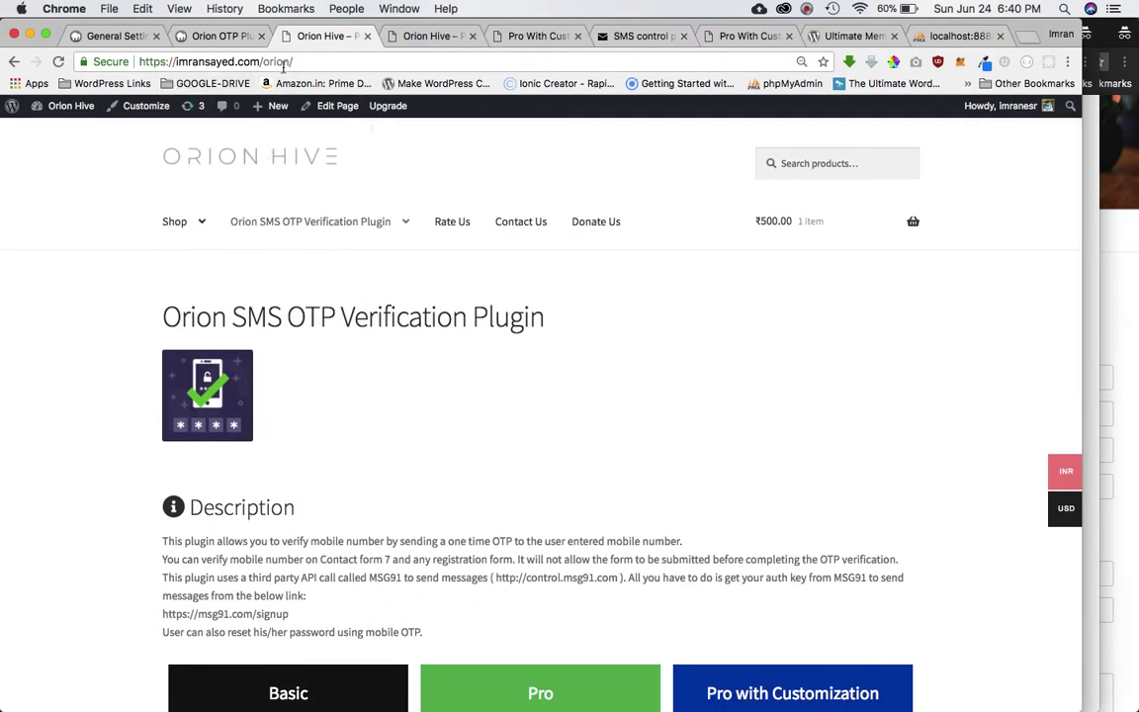
scroll(427, 396, down, 5)
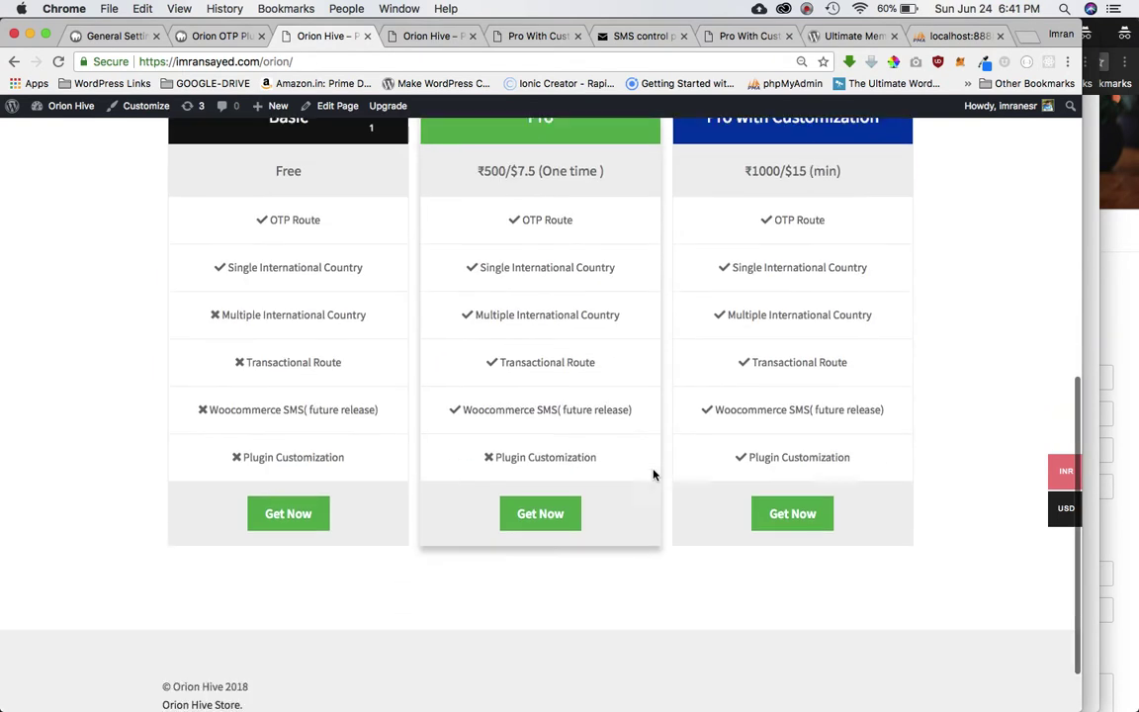
scroll(720, 386, up, 3)
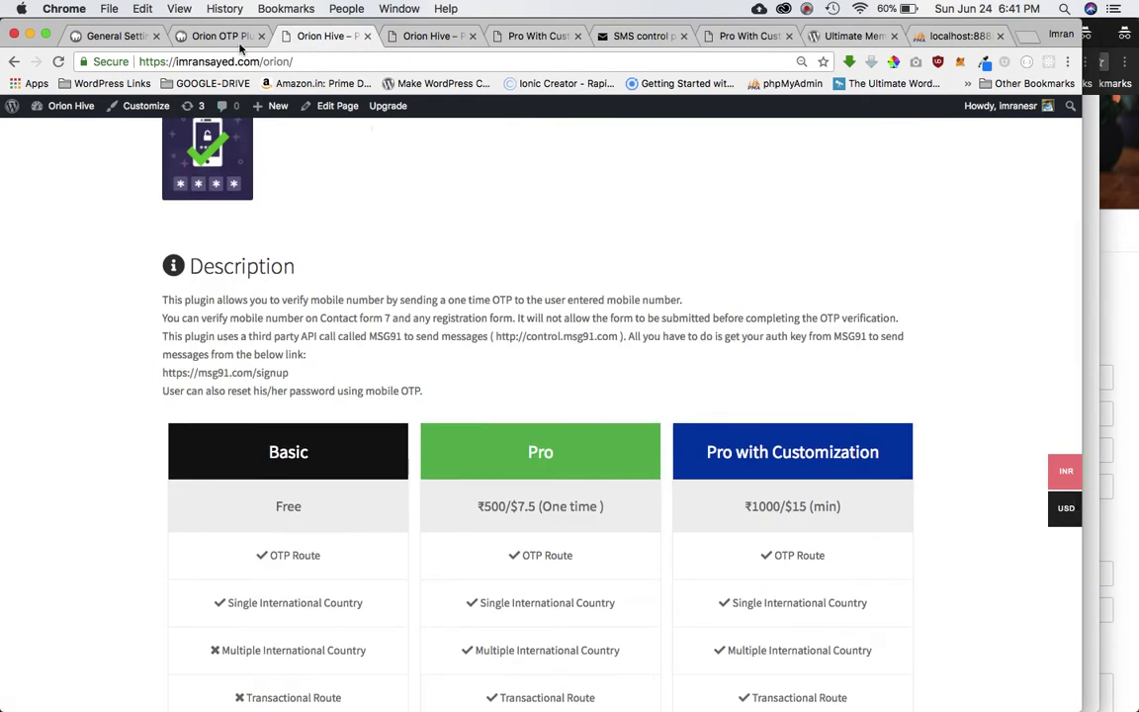
scroll(263, 376, down, 3)
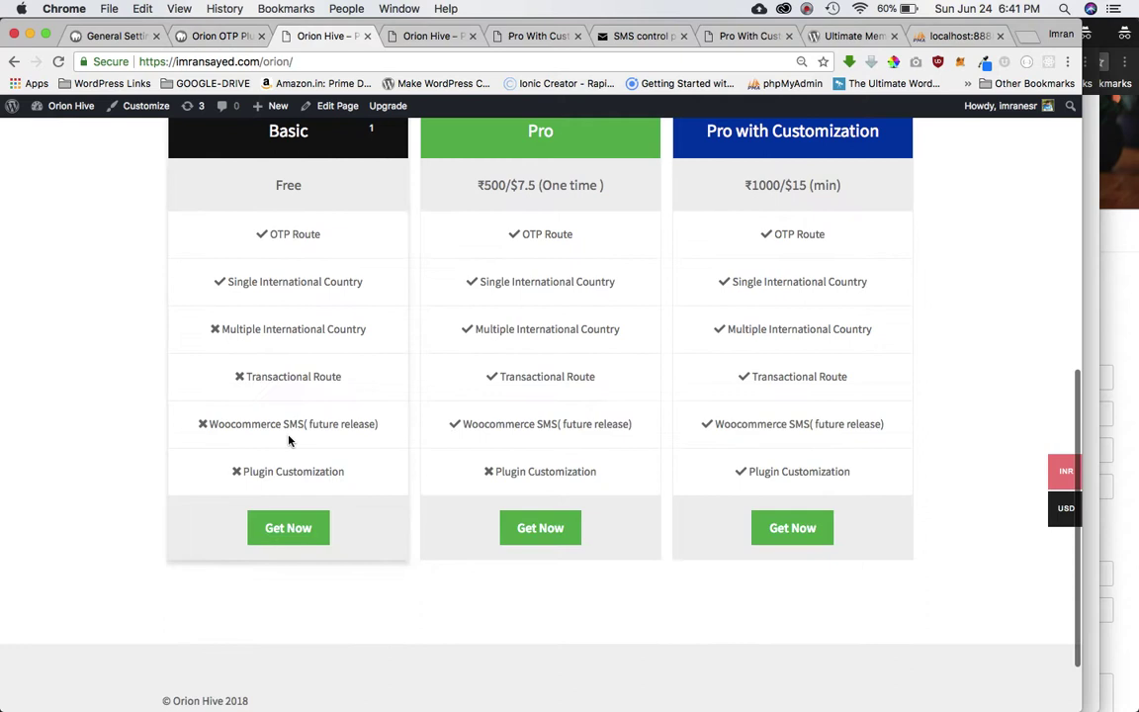
Open the free Basic plugin's wordpress.org page, then return to the pricing table.
click(274, 532)
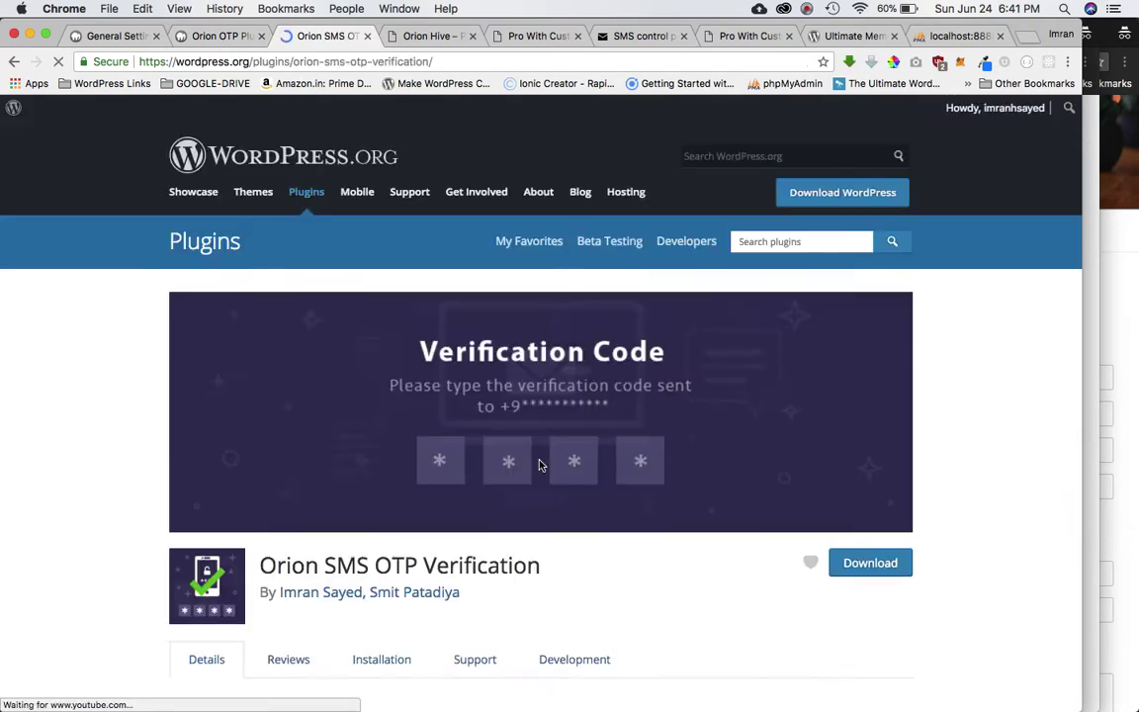
scroll(542, 463, down, 3)
click(14, 61)
click(210, 36)
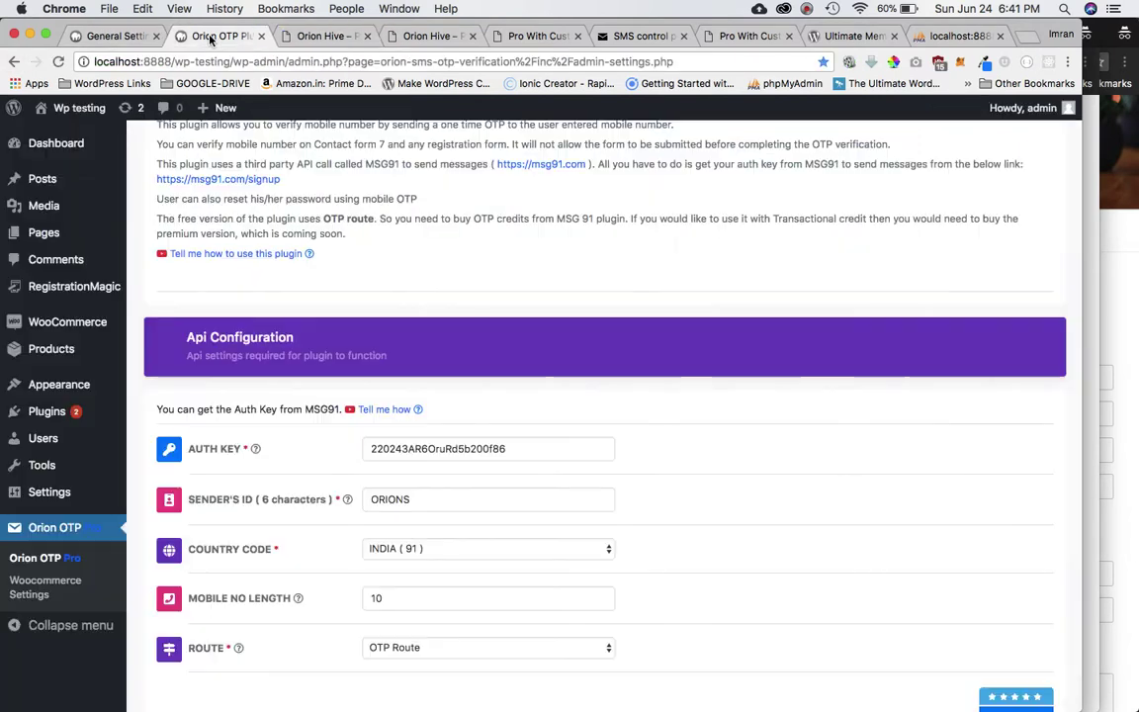
scroll(485, 343, down, 5)
scroll(489, 338, up, 1)
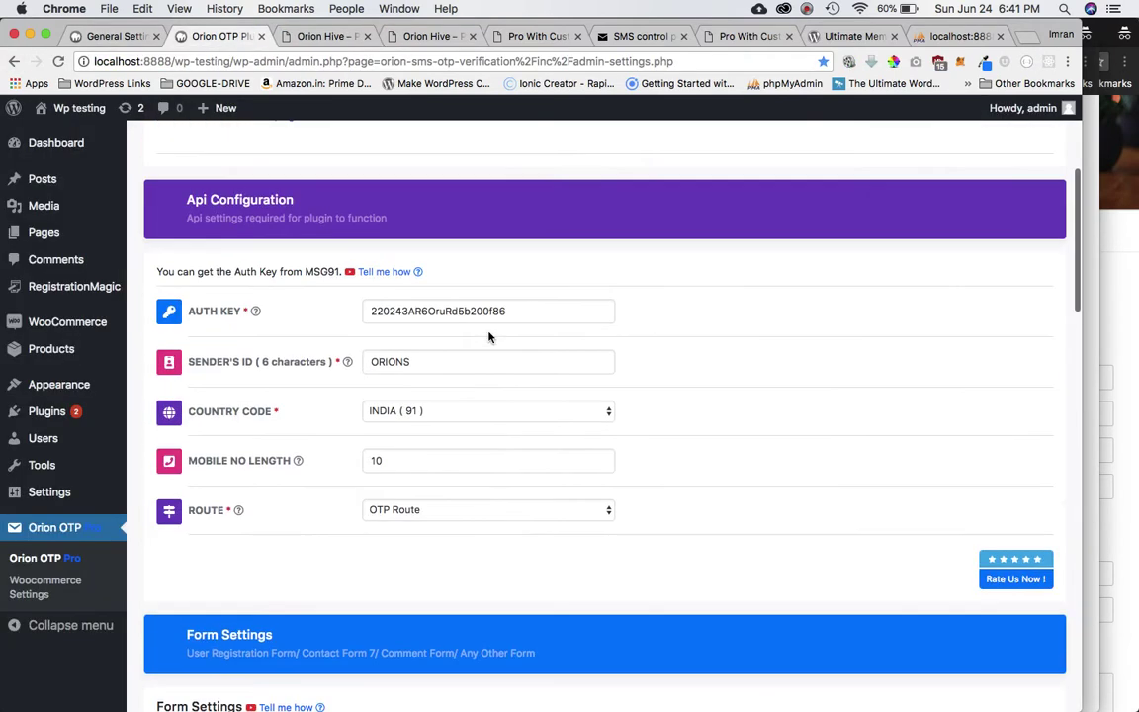
click(445, 512)
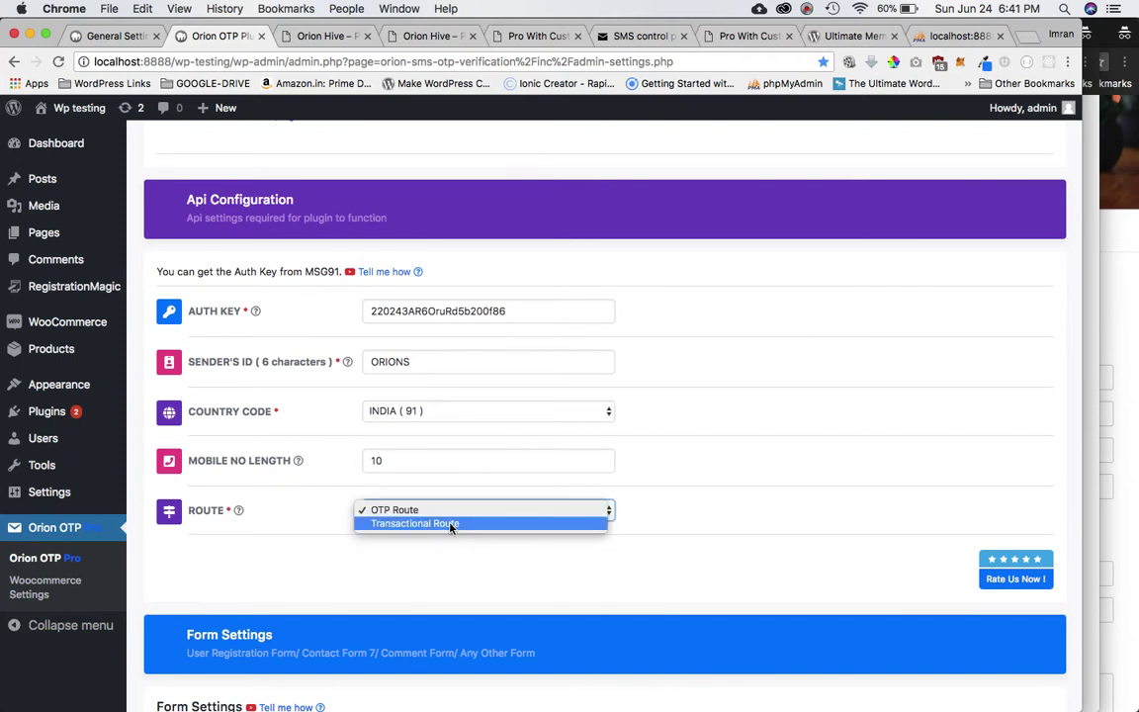
click(821, 505)
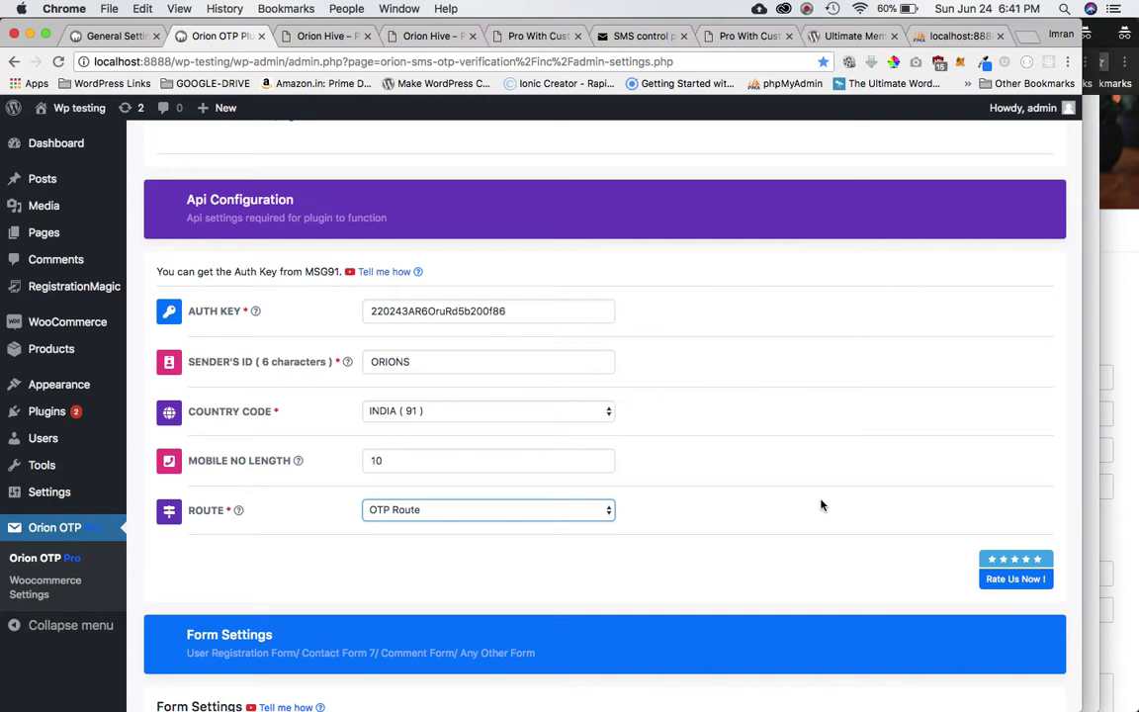
scroll(820, 504, down, 1)
scroll(739, 507, up, 3)
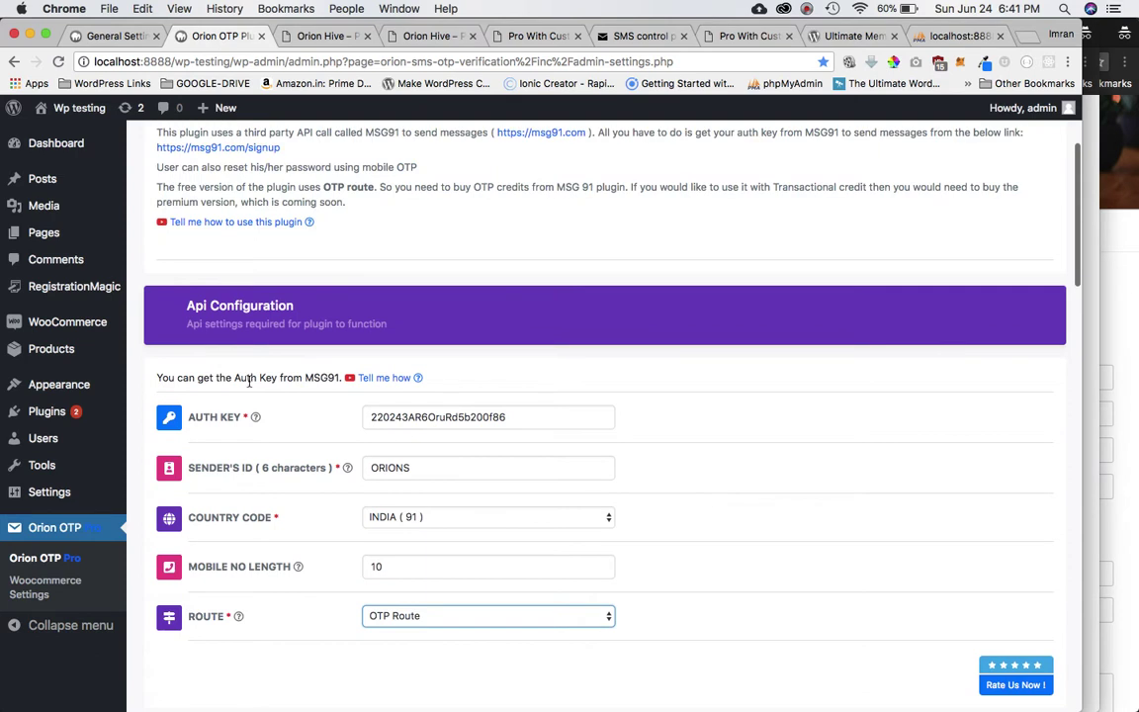
double_click(440, 416)
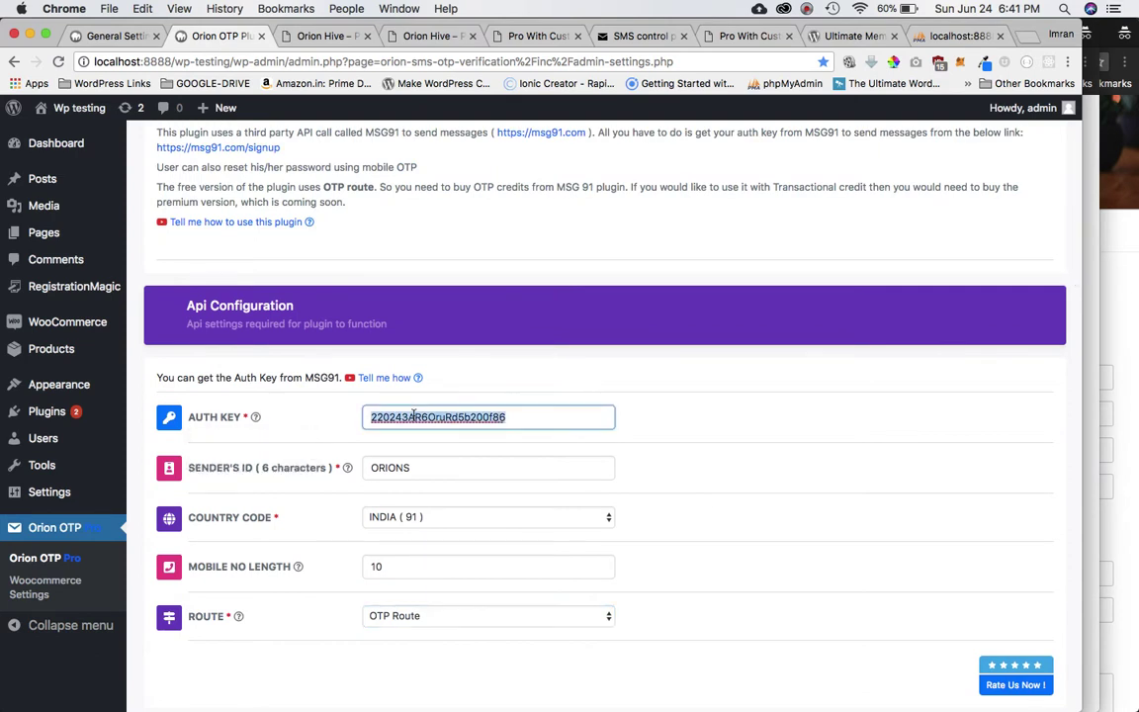
click(622, 36)
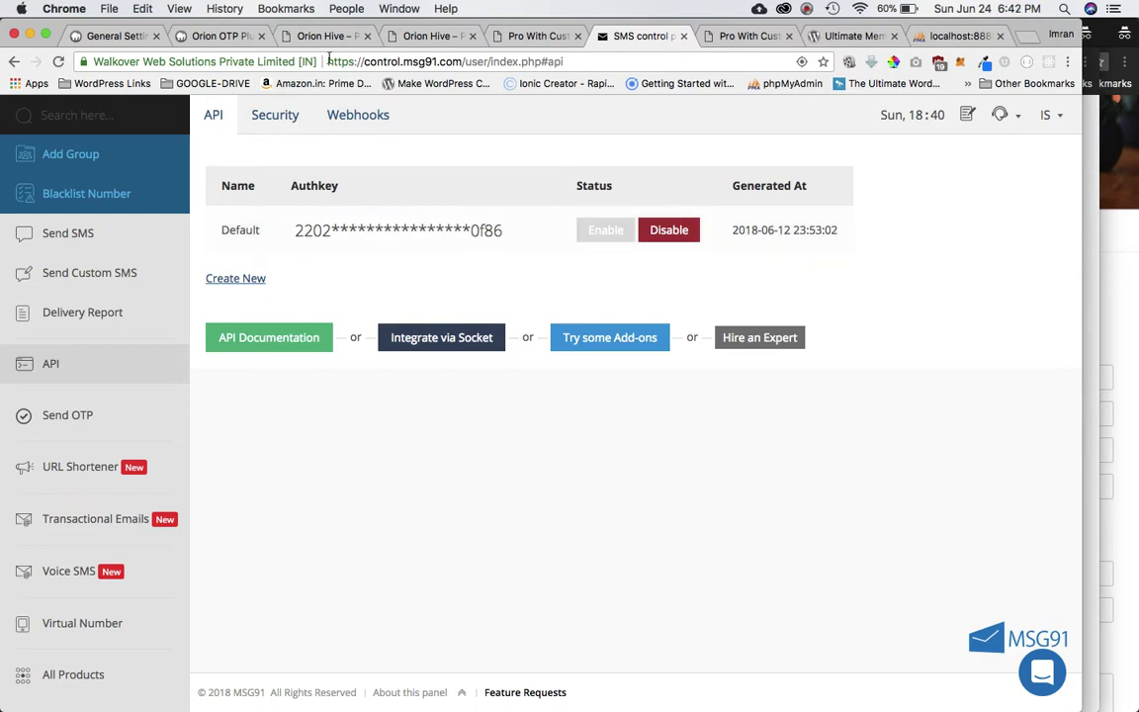
click(210, 37)
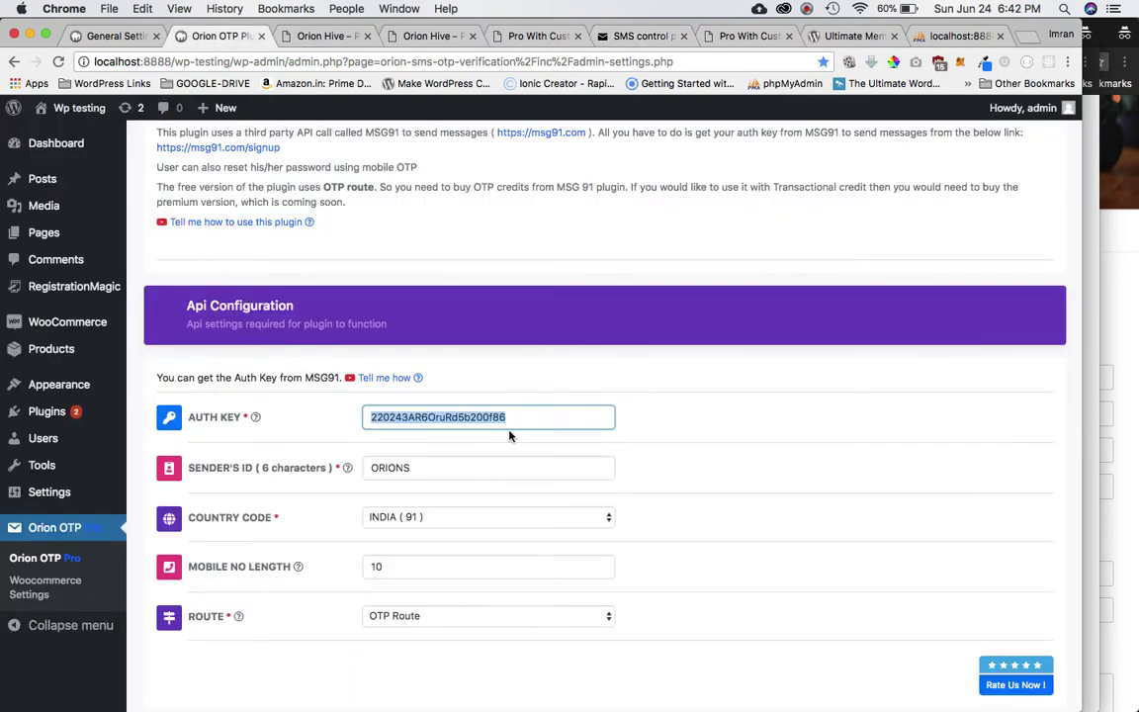
scroll(509, 436, up, 3)
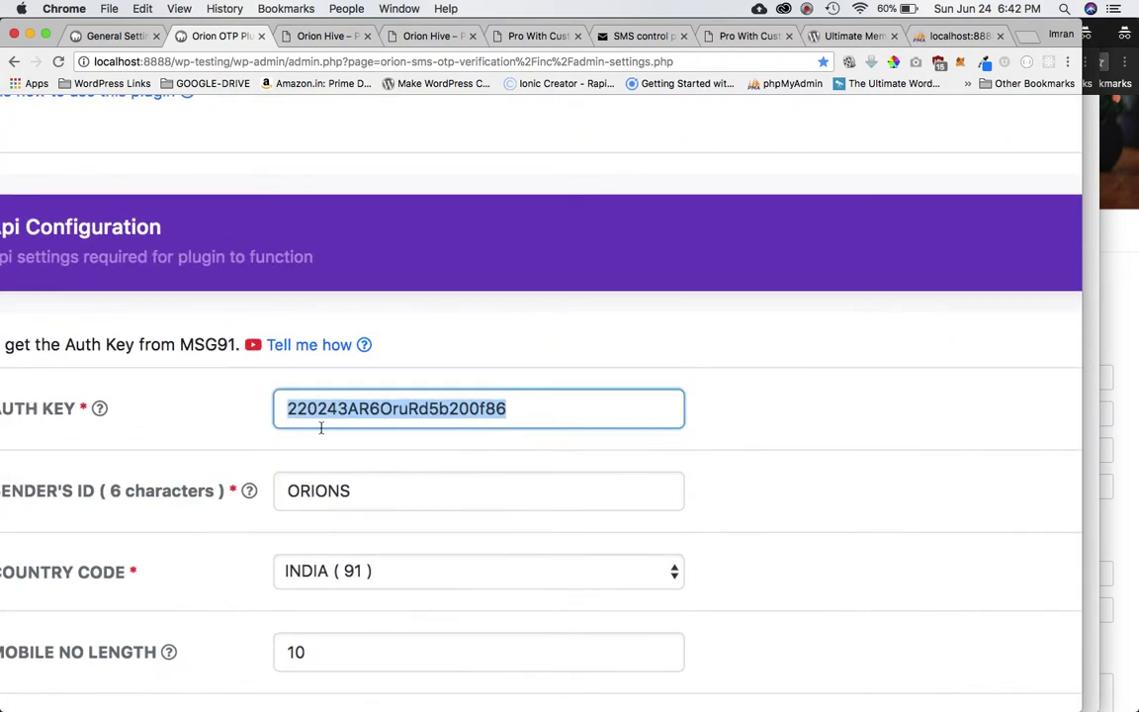
scroll(321, 427, down, 3)
key(Tab)
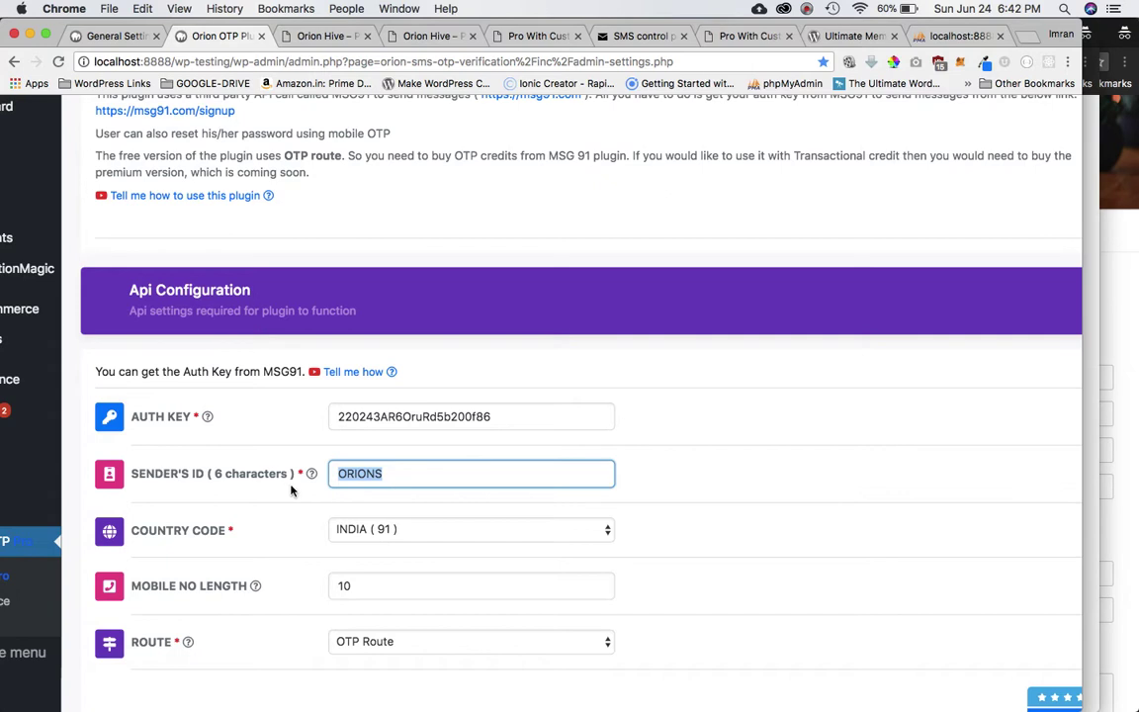
scroll(397, 482, up, 3)
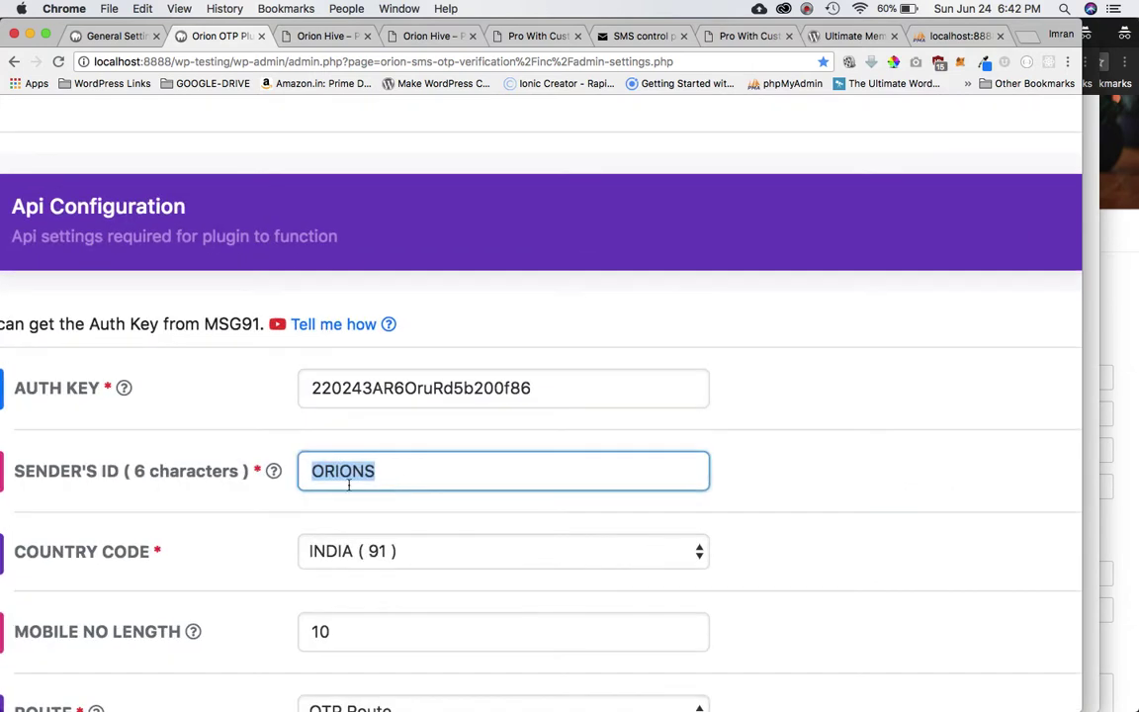
mouse_move(141, 480)
scroll(397, 530, down, 3)
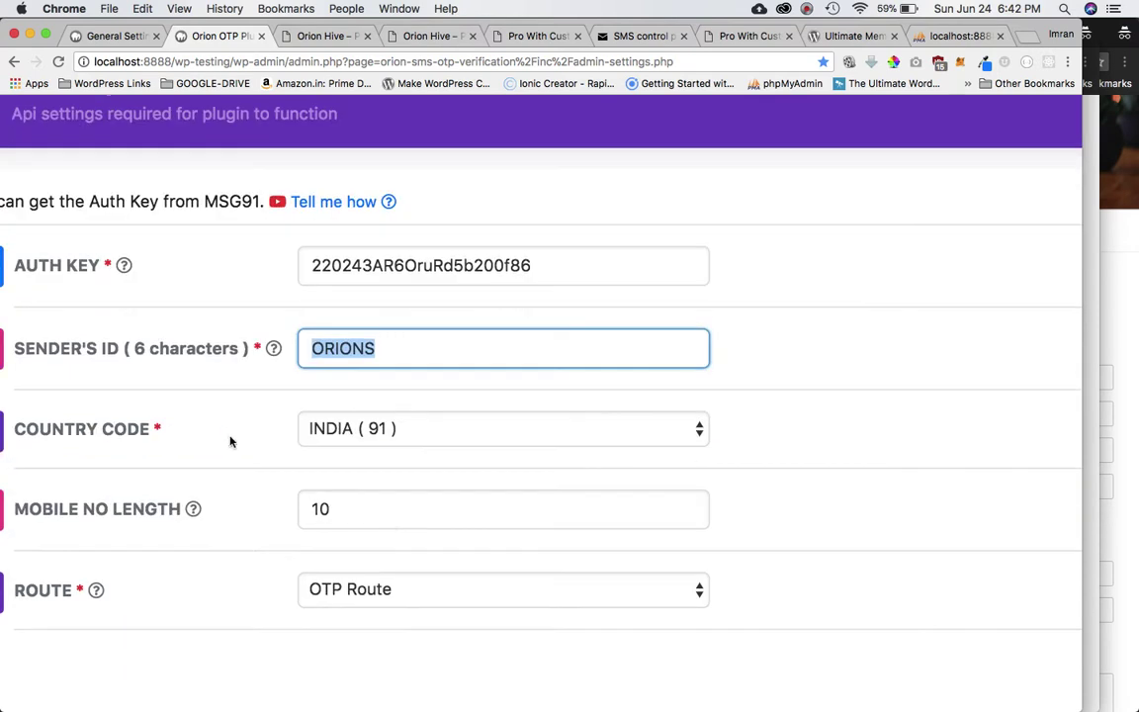
click(405, 433)
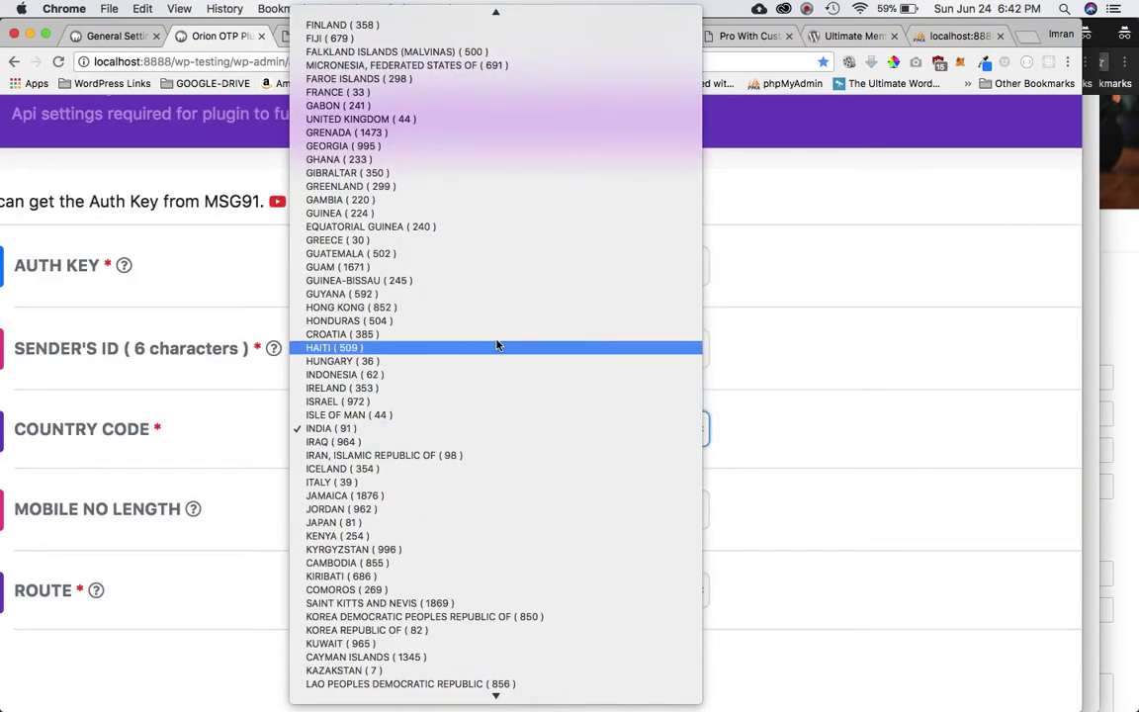
scroll(532, 301, up, 15)
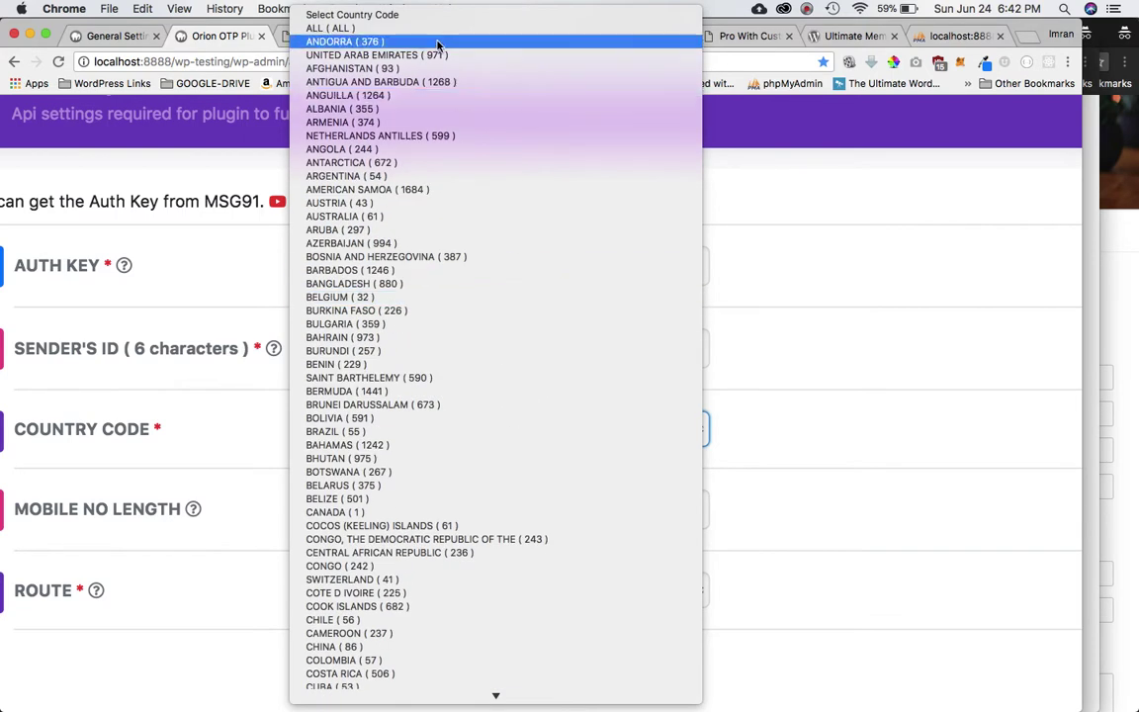
click(825, 260)
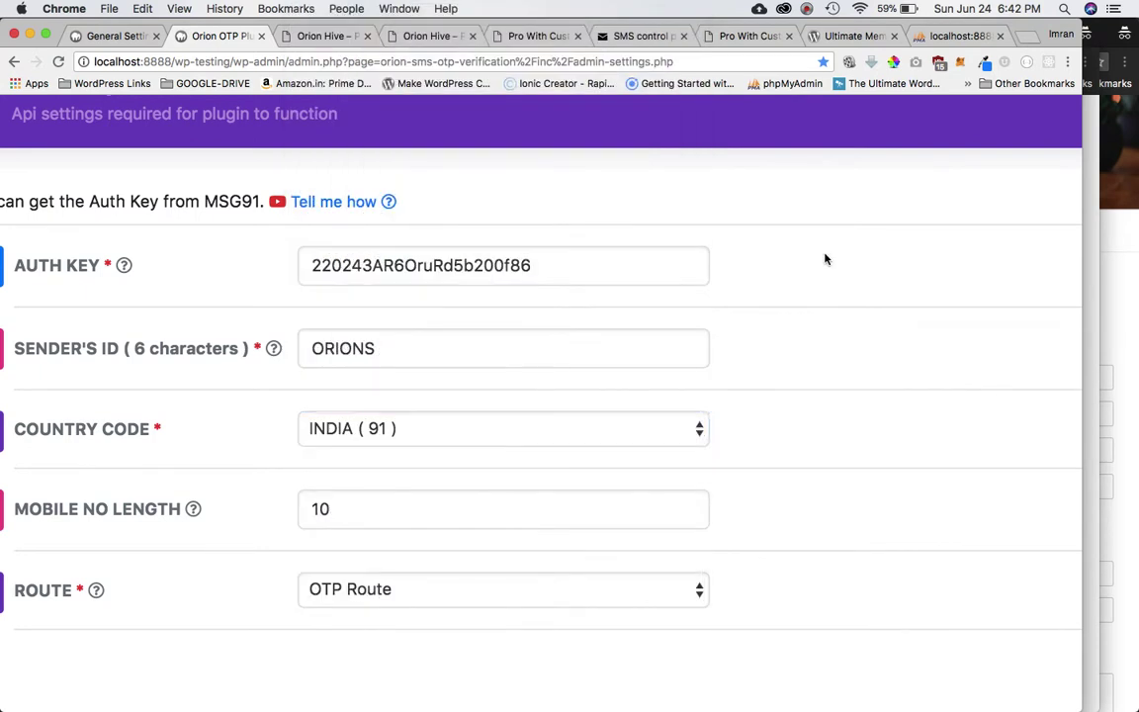
scroll(825, 259, down, 1)
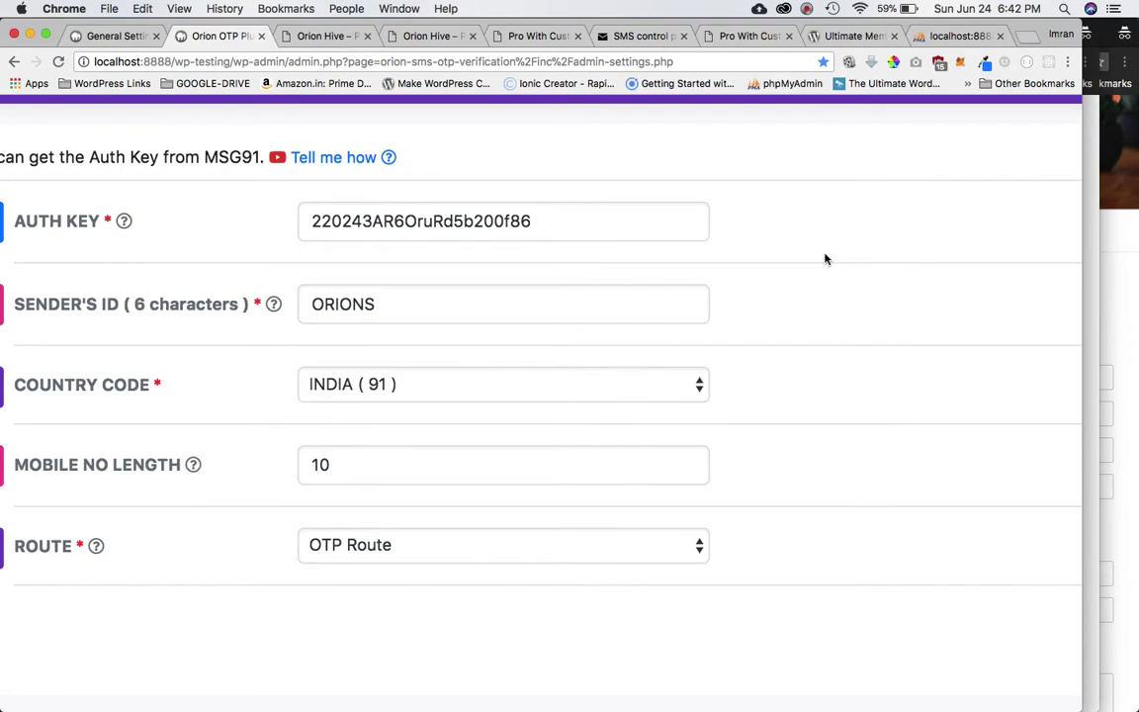
scroll(826, 259, down, 3)
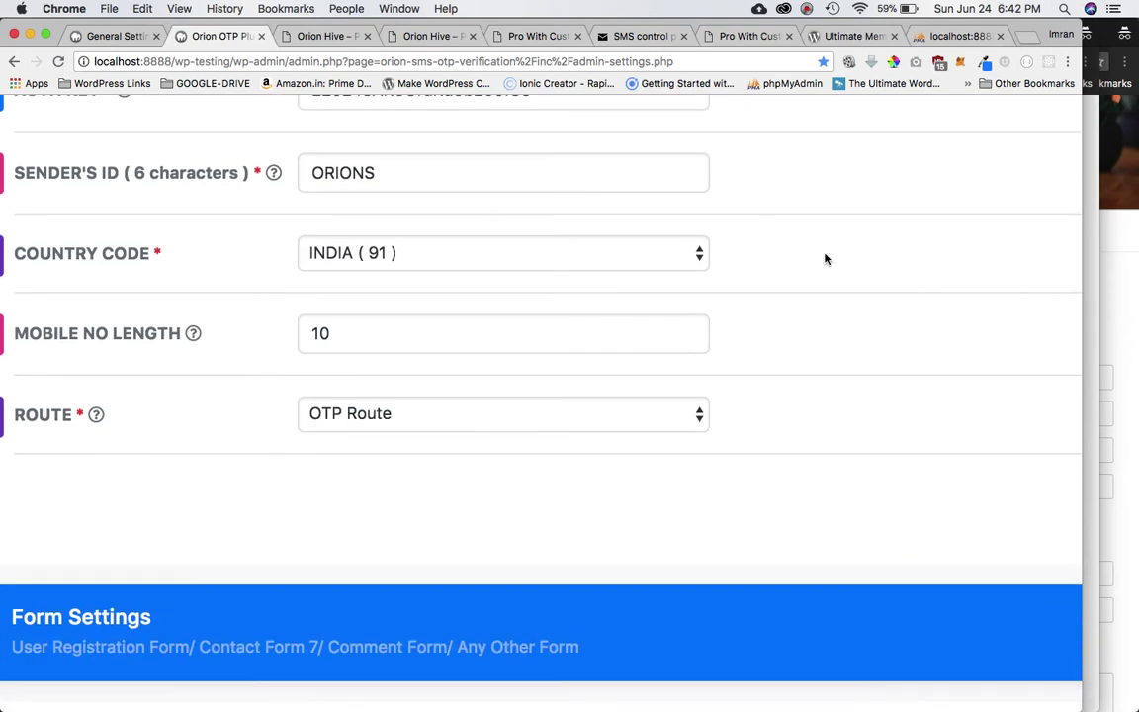
scroll(826, 259, down, 2)
click(807, 9)
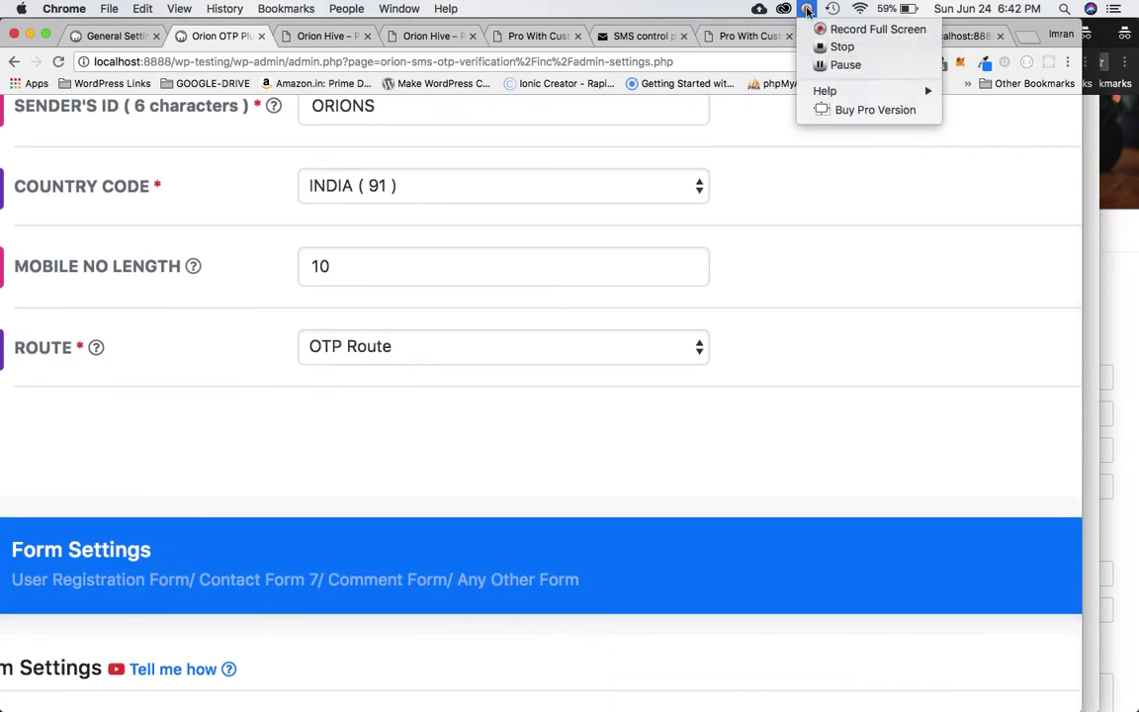
click(844, 64)
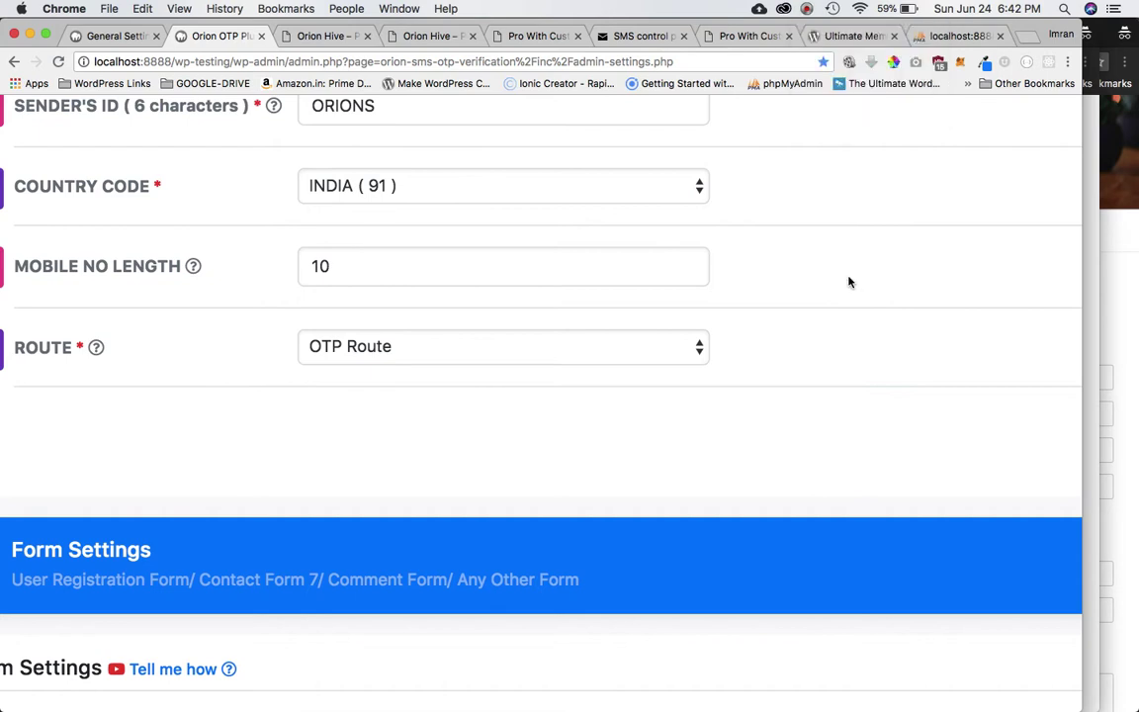
double_click(374, 282)
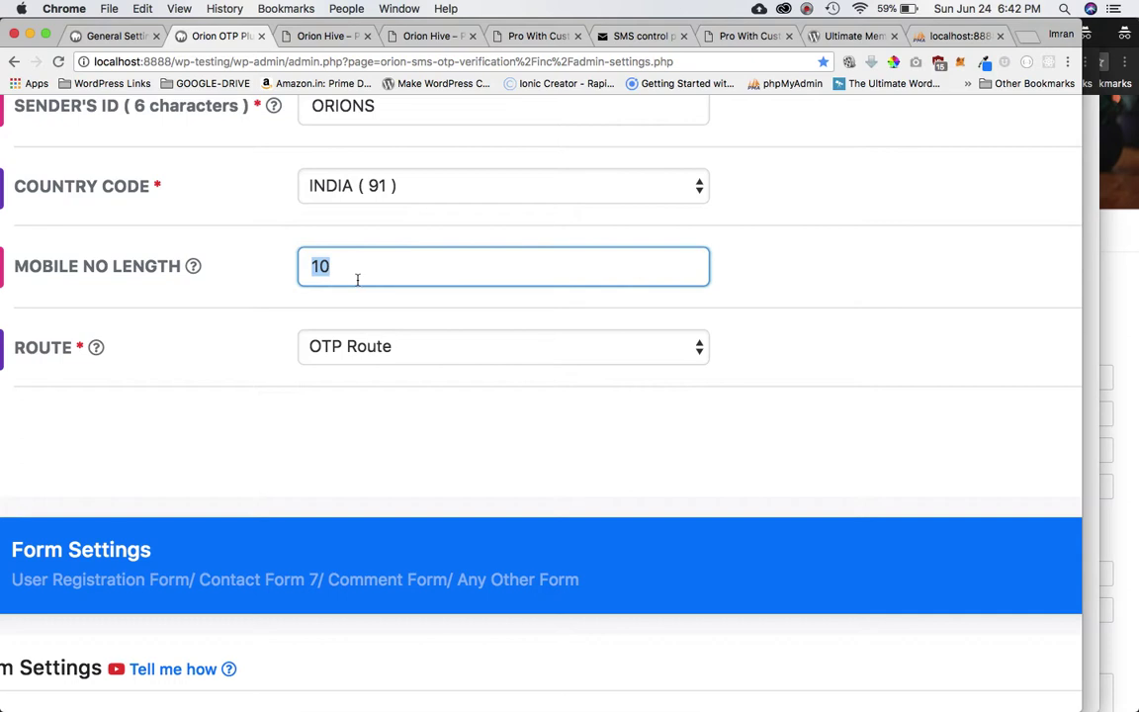
mouse_move(192, 268)
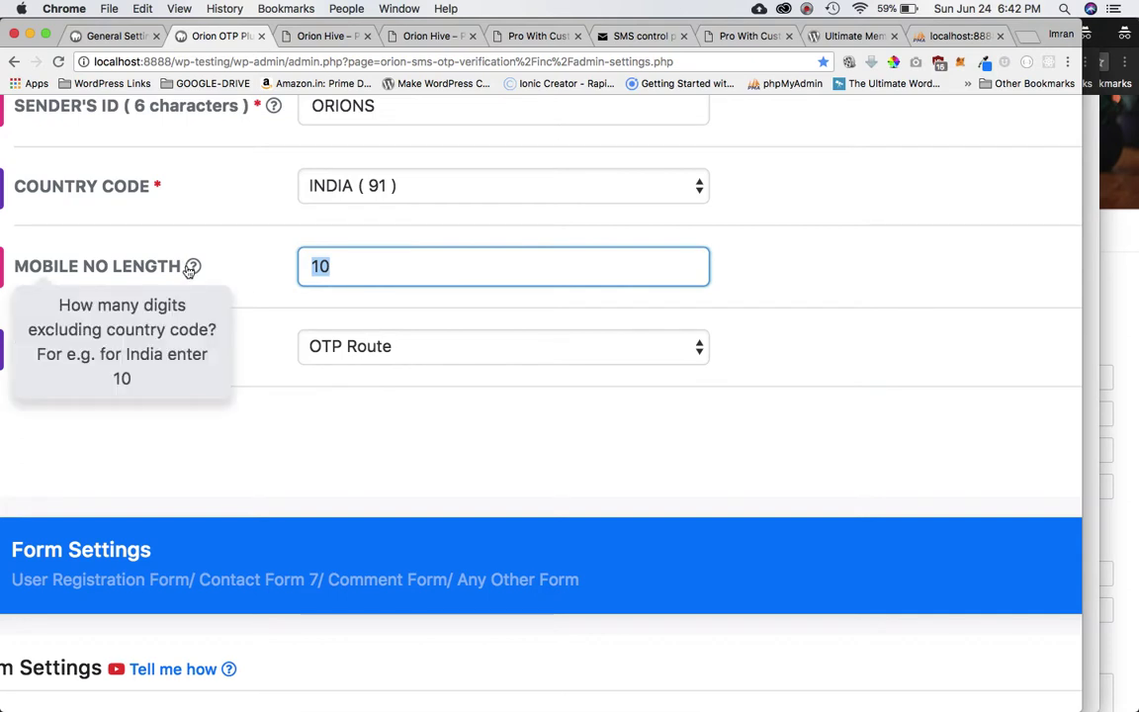
mouse_move(217, 356)
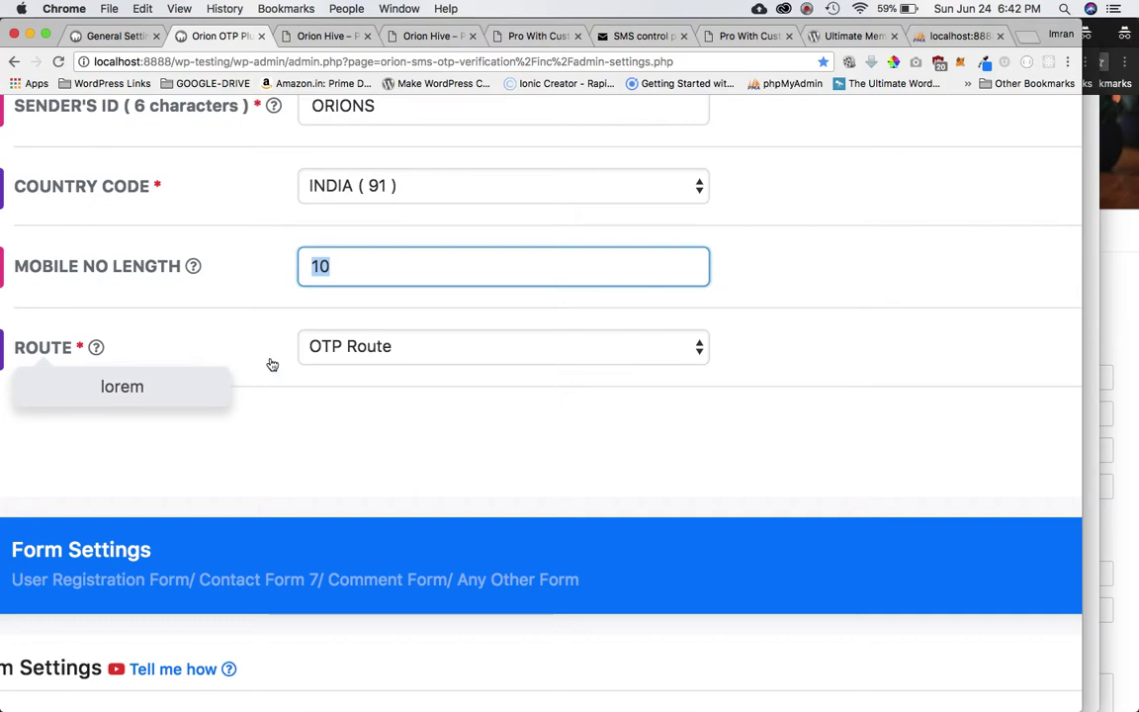
click(380, 351)
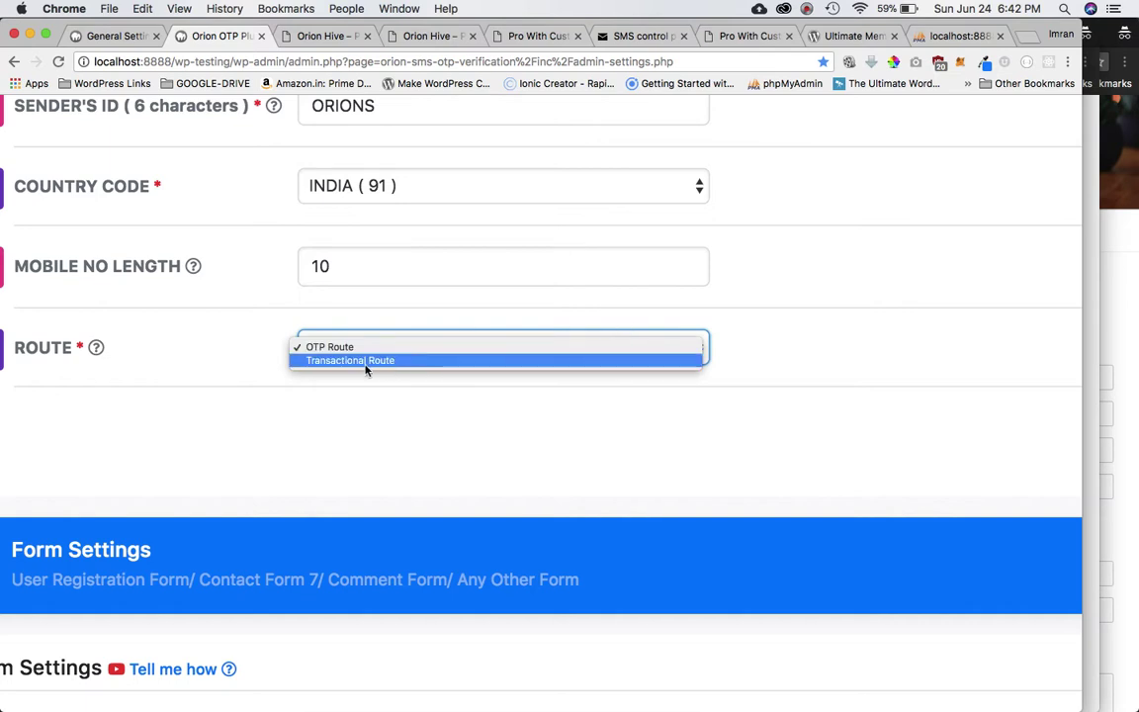
click(880, 315)
Empty the Contact Form Selector and Submit Button Selector fields, then bring up the Profile Builder Register window.
scroll(880, 317, down, 3)
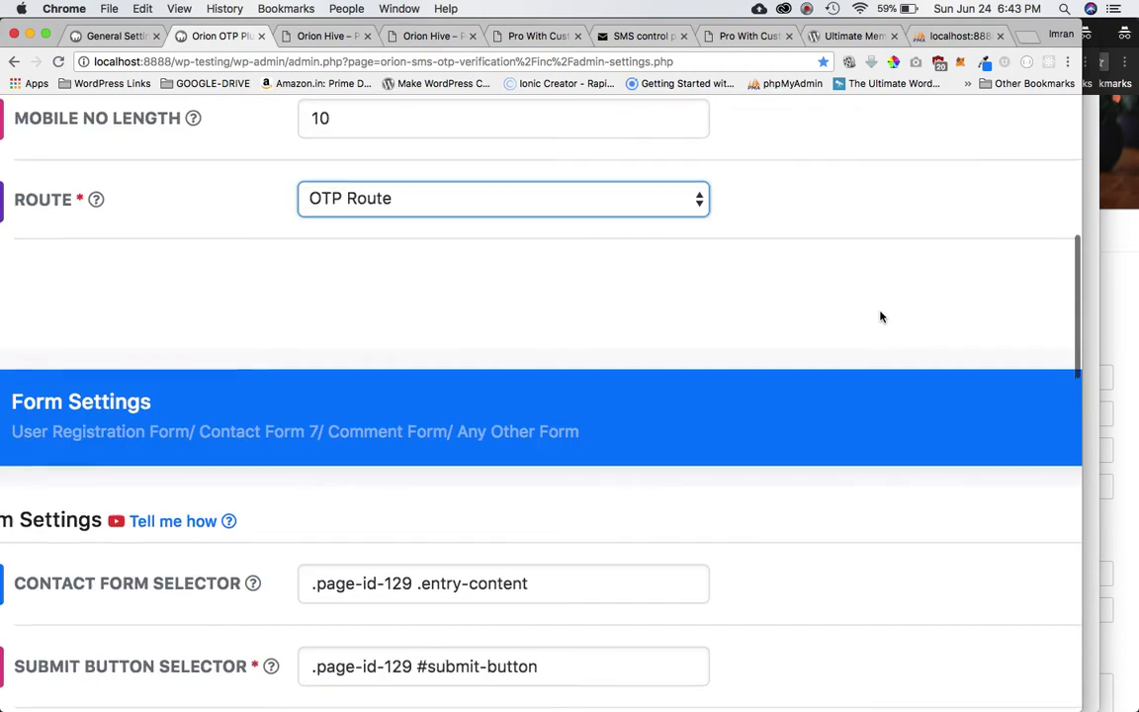
scroll(880, 317, down, 3)
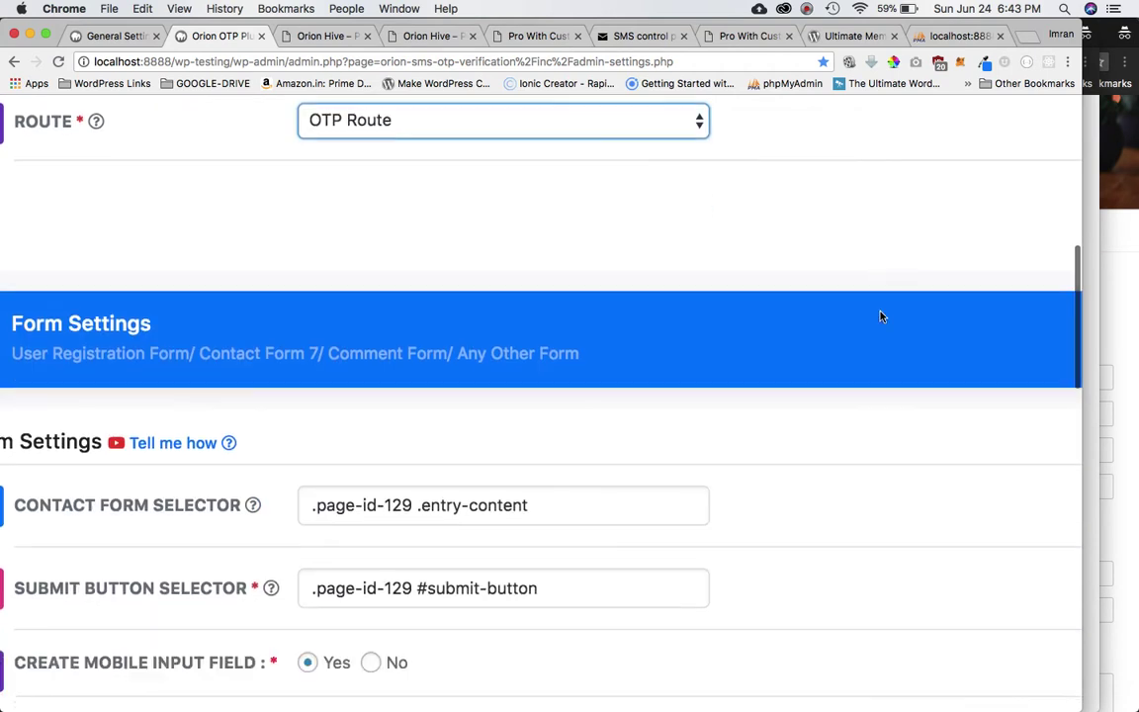
key(super+minus)
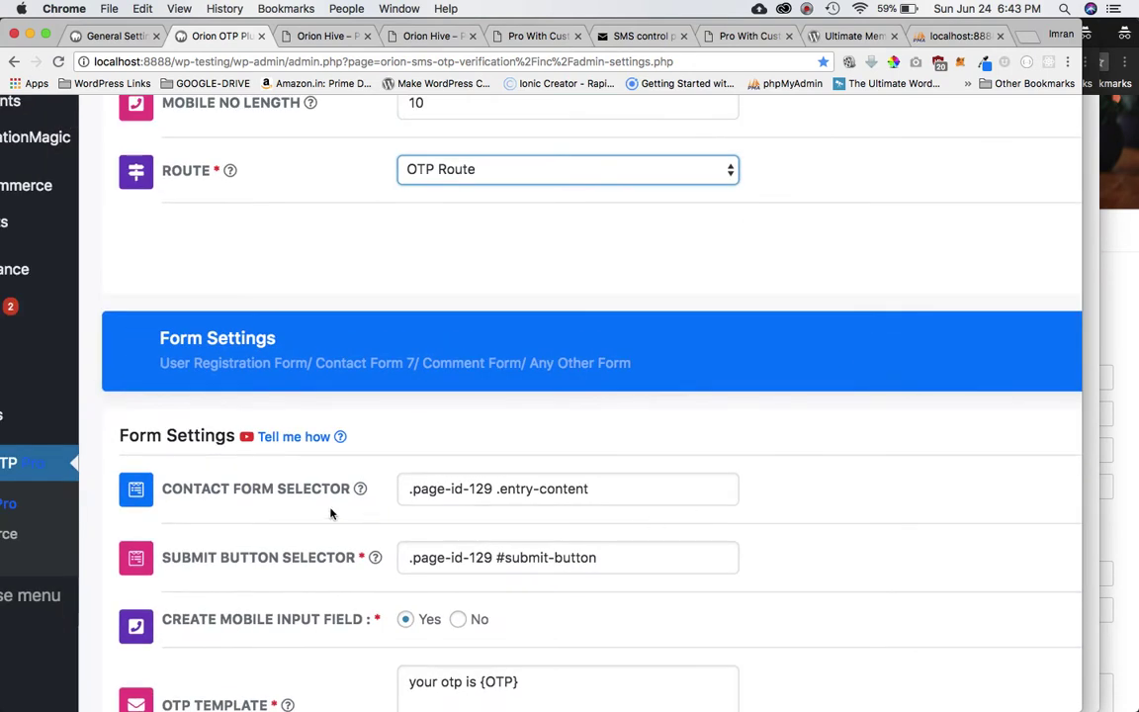
scroll(554, 455, down, 2)
click(487, 384)
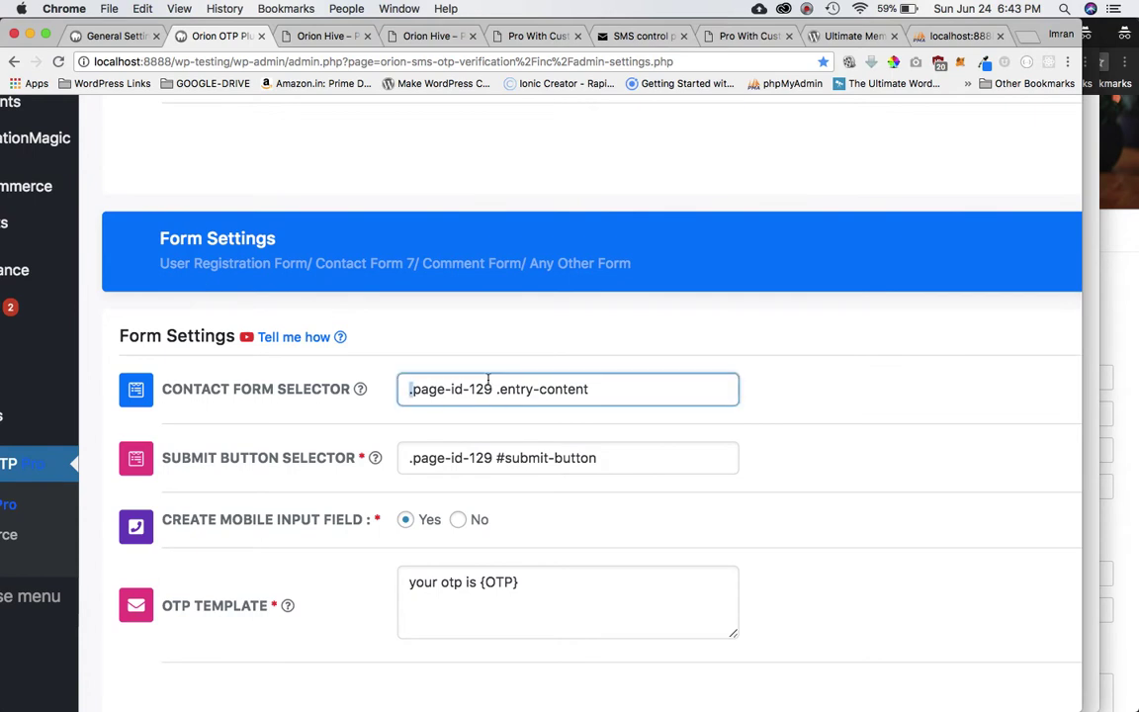
key(super+a)
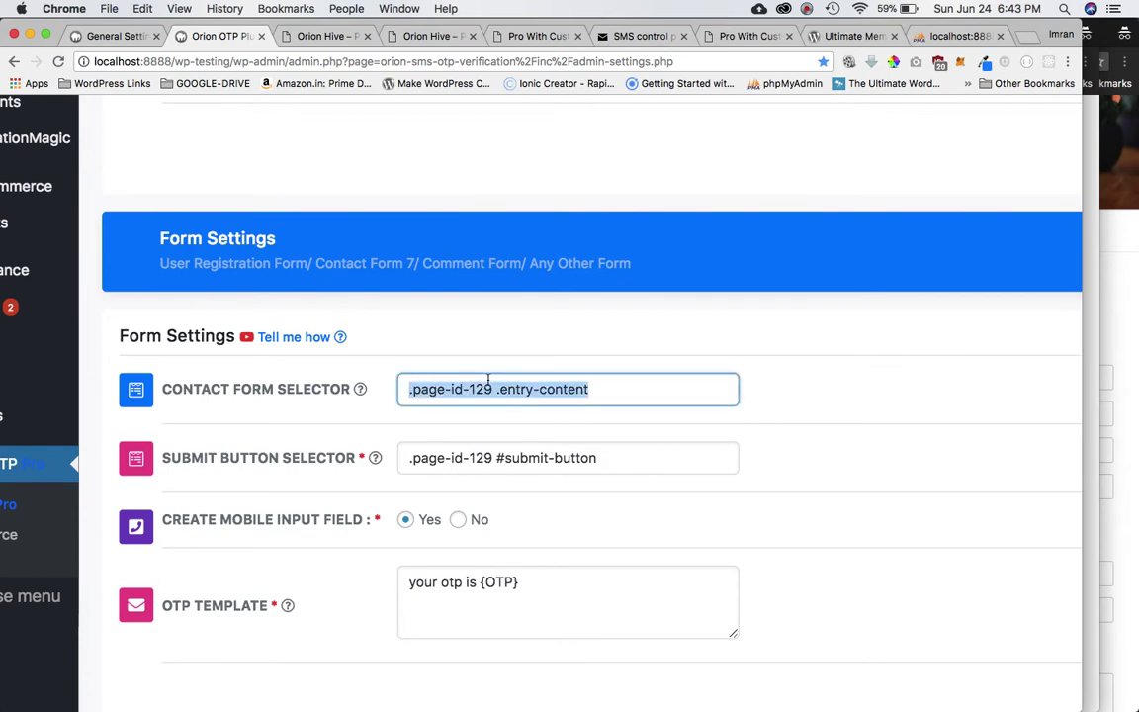
key(BackSpace)
click(440, 457)
key(super+a)
key(BackSpace)
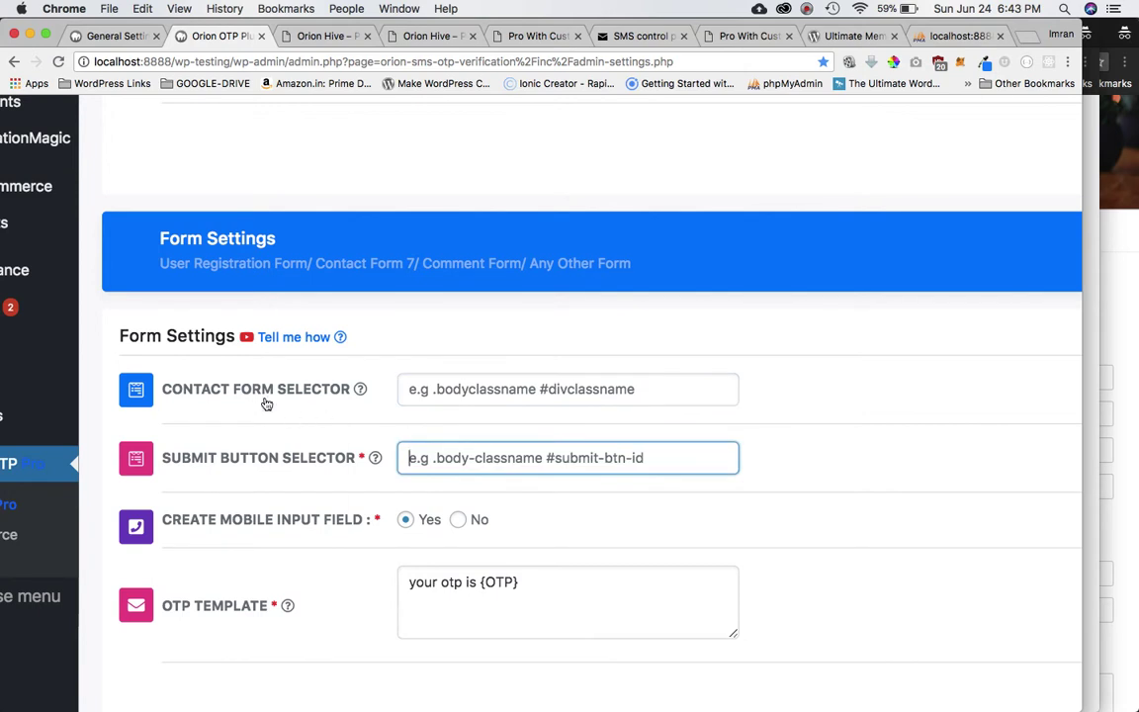
mouse_move(259, 399)
click(1111, 326)
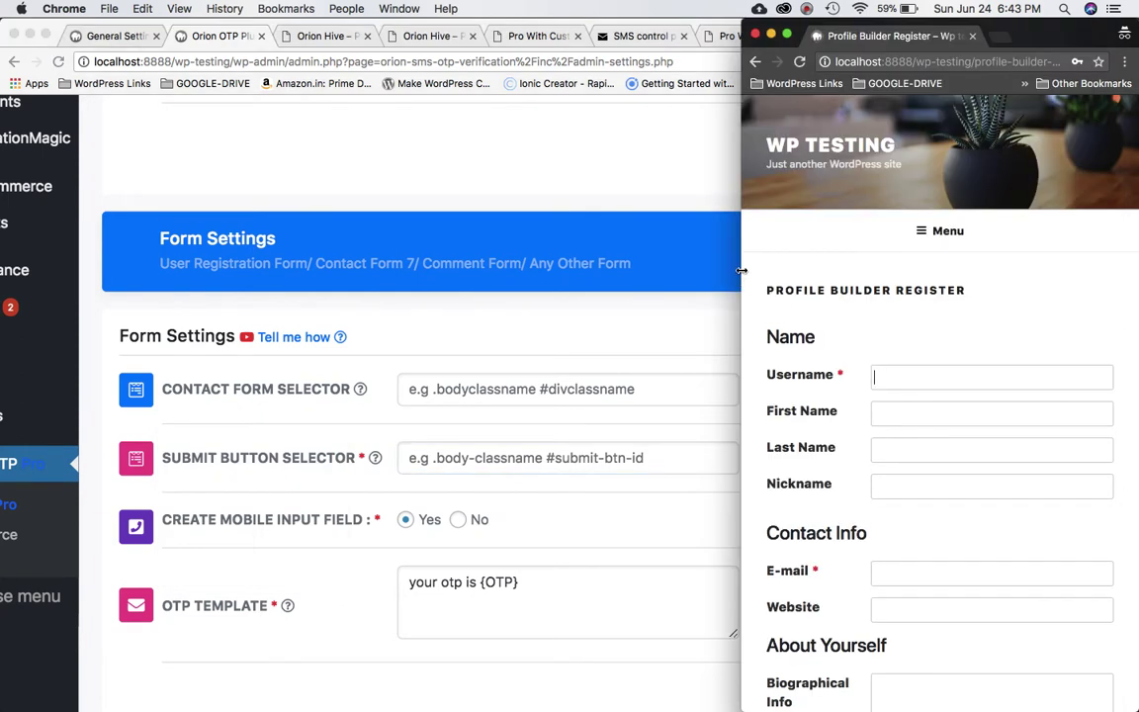
Inspect the registration page in DevTools and select the body element's page-id-157 class.
drag(742, 270, 77, 275)
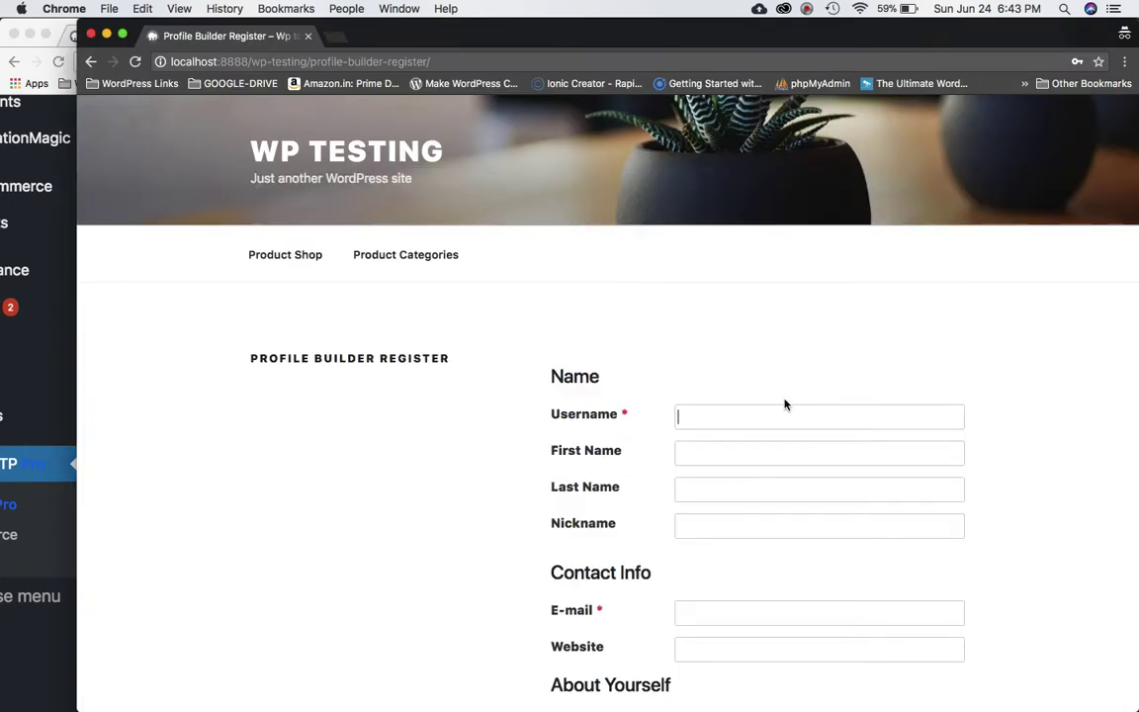
click(769, 416)
right_click(769, 416)
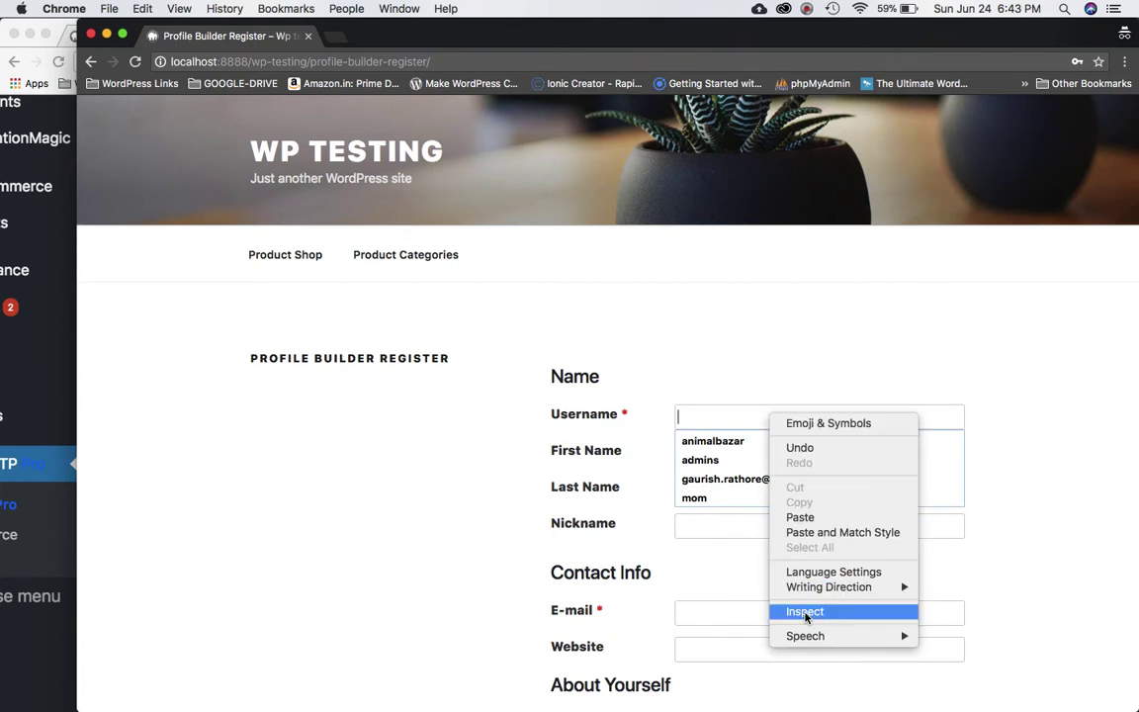
click(806, 612)
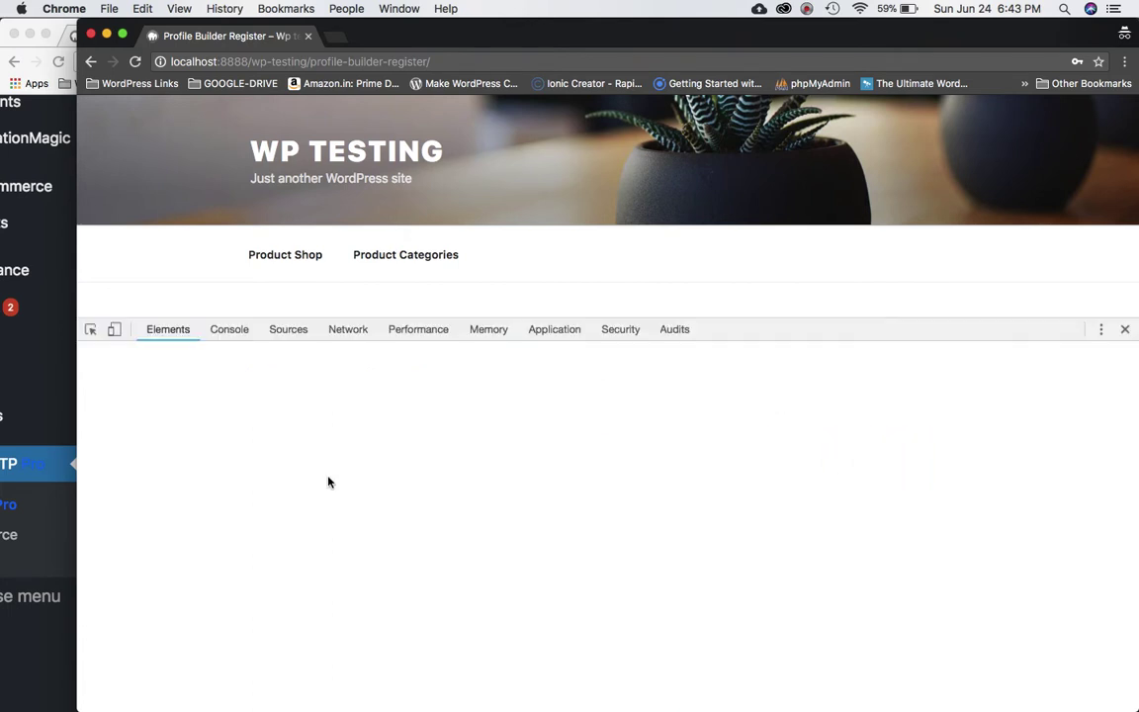
scroll(262, 425, up, 5)
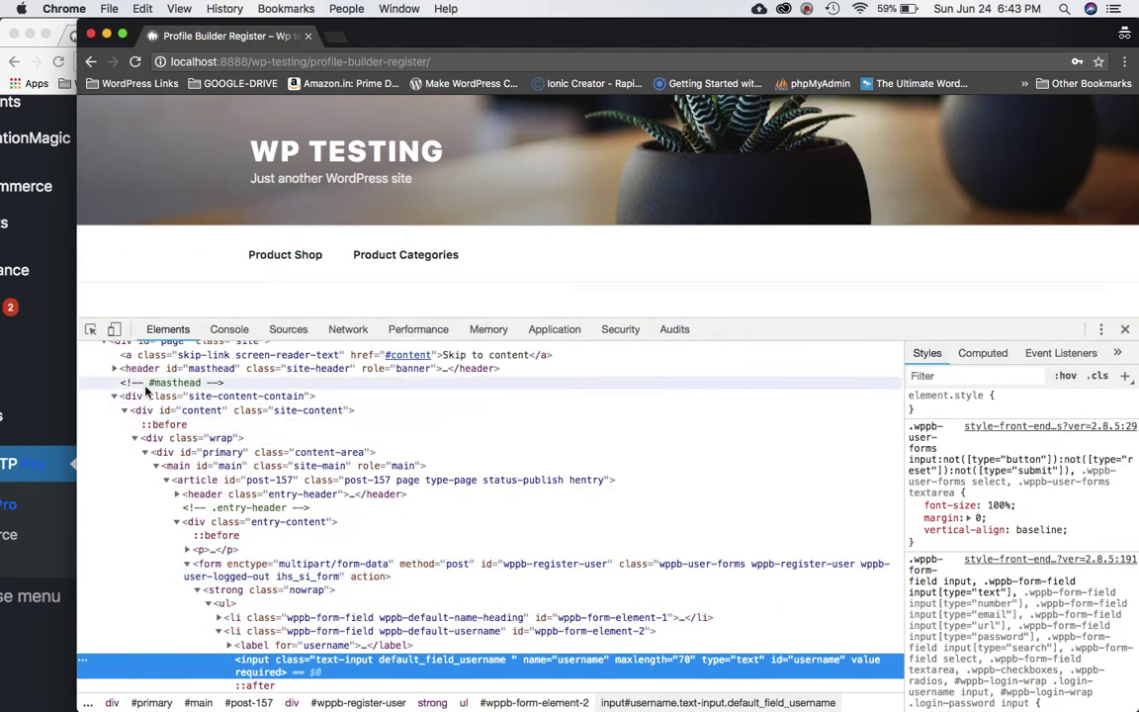
click(159, 406)
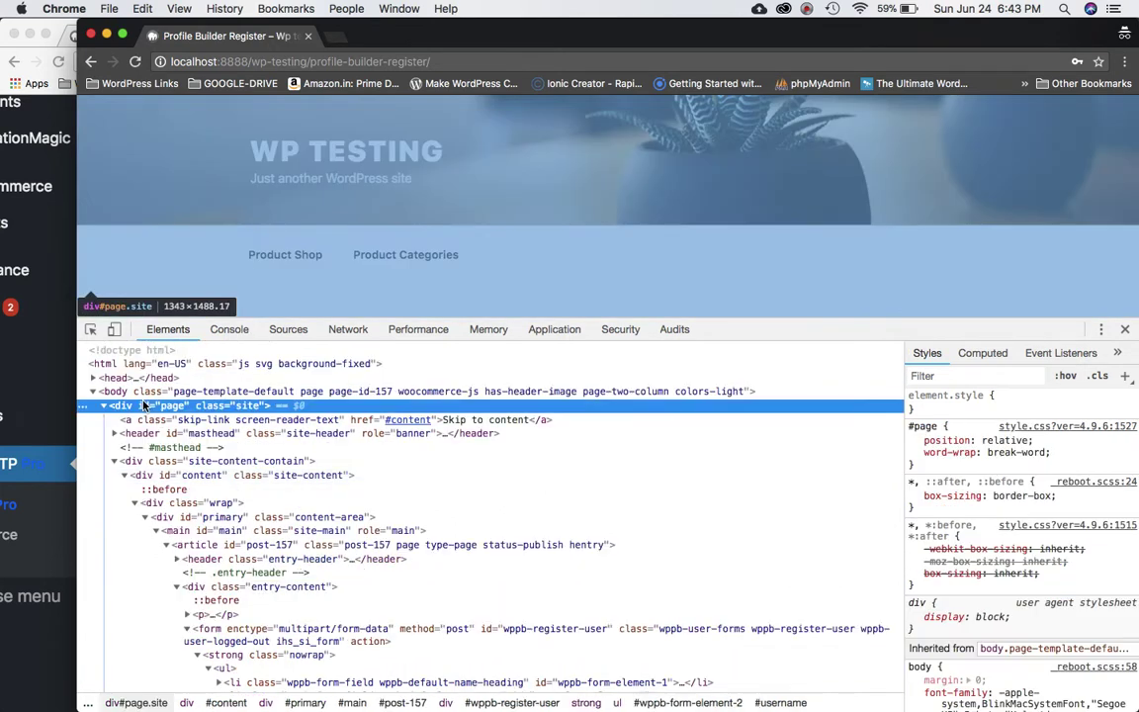
click(158, 392)
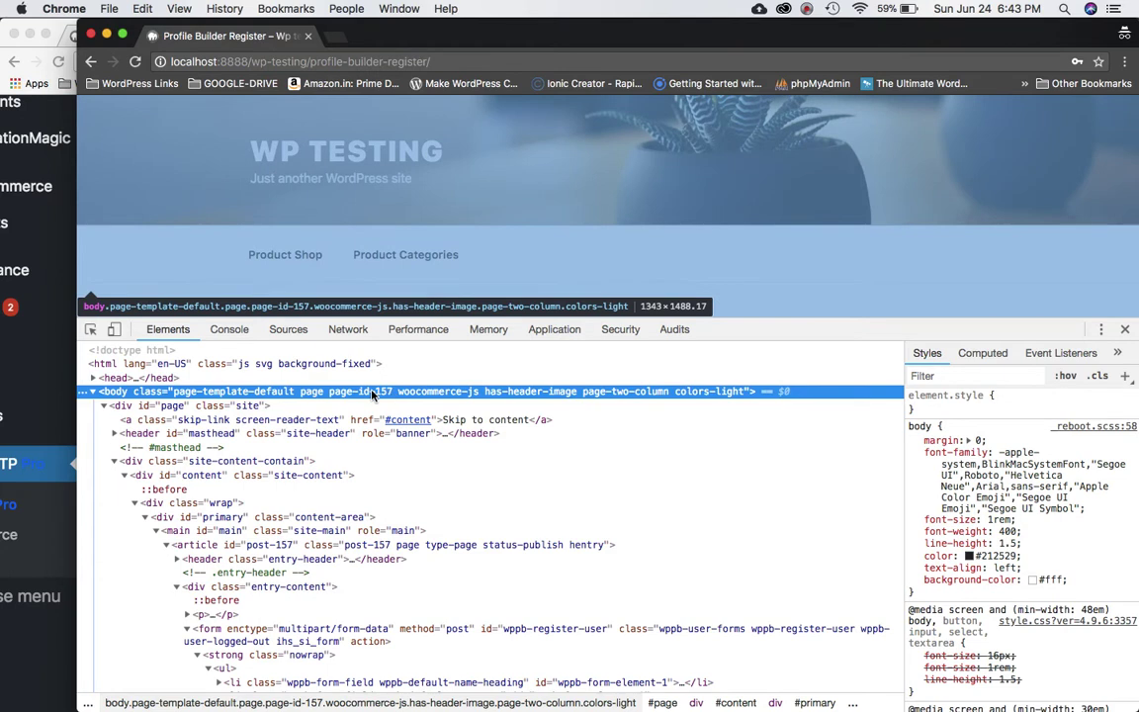
double_click(373, 392)
drag(393, 392, 332, 393)
key(super+c)
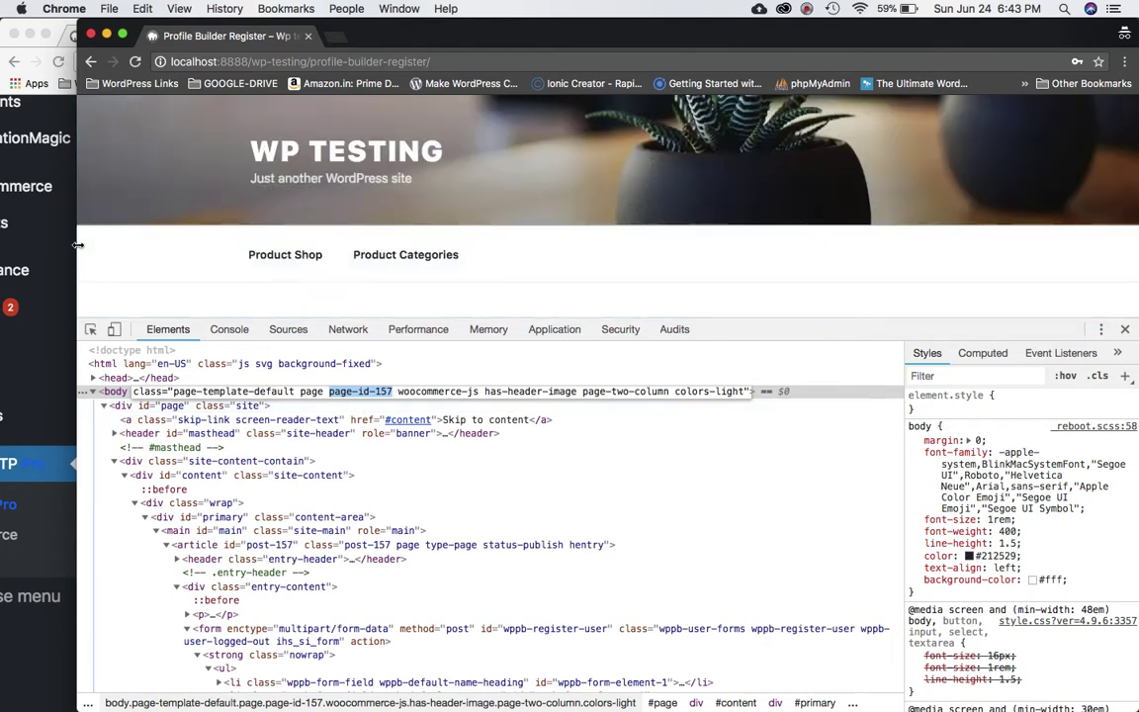
Return to the Orion OTP settings and focus the contact form selector field.
drag(78, 244, 814, 247)
click(484, 344)
click(458, 392)
Enter .page-id-157 into the Contact Form Selector field.
text(.)
key(super+v)
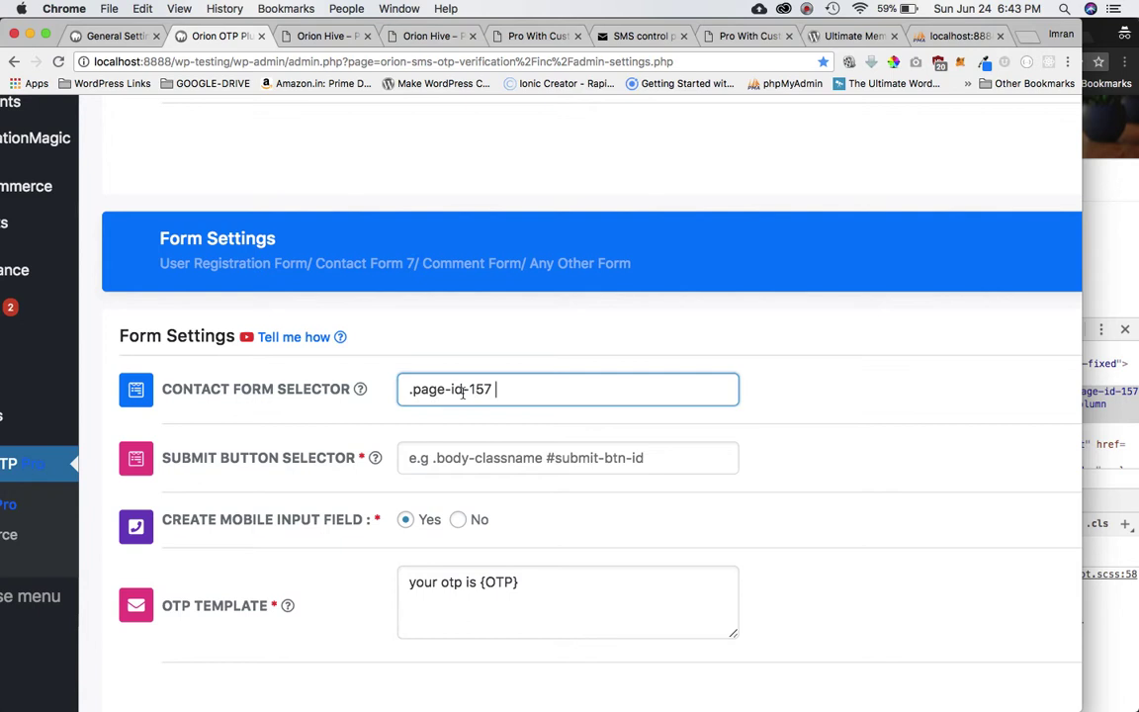
mouse_move(211, 399)
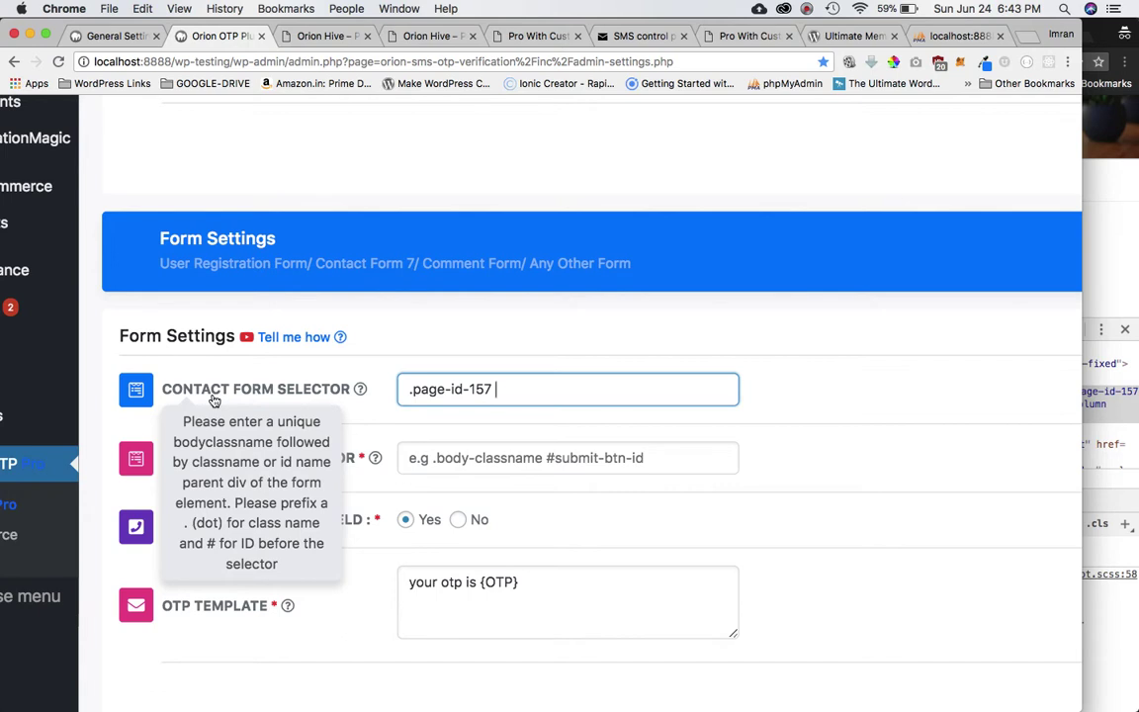
Inspect the registration form in DevTools and select the entry-content class name.
key(super+grave)
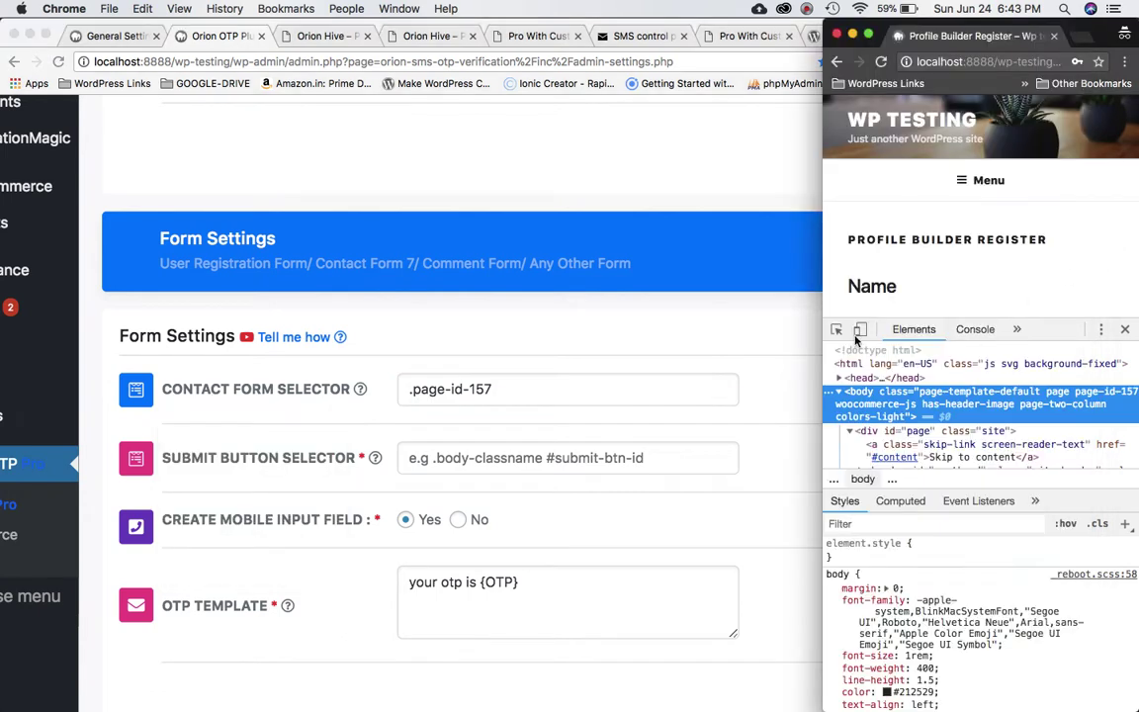
key(ctrl+alt+super+Left)
scroll(622, 282, down, 2)
click(797, 206)
right_click(790, 207)
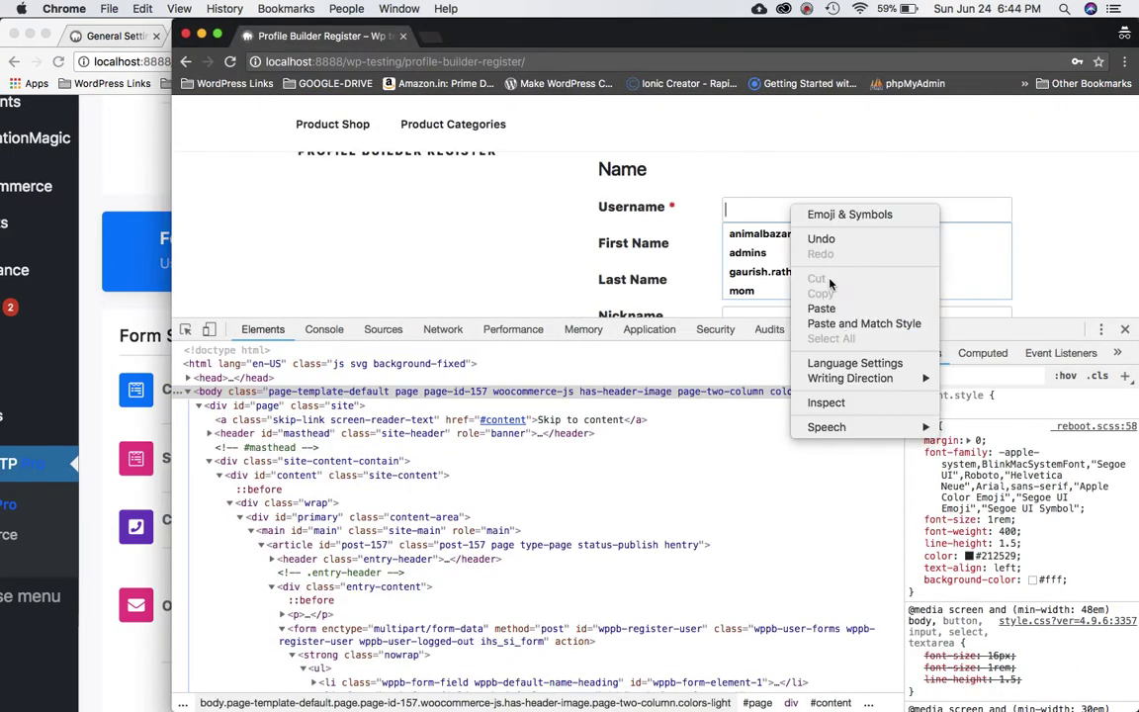
click(825, 403)
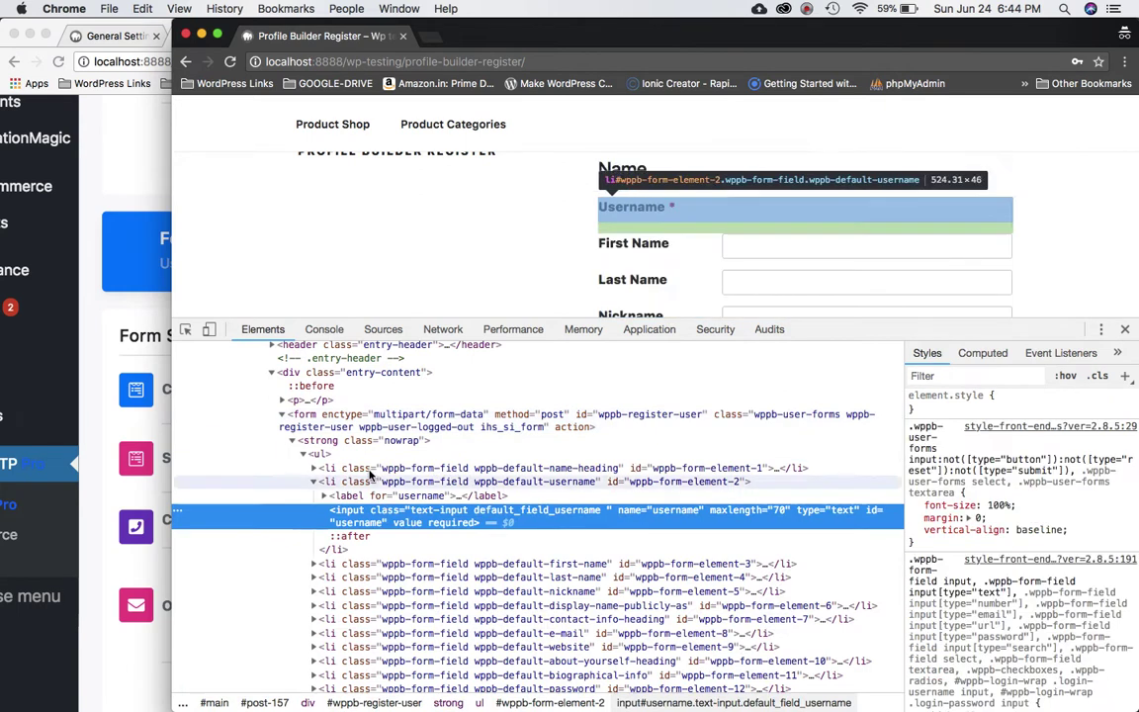
click(336, 416)
scroll(316, 445, up, 2)
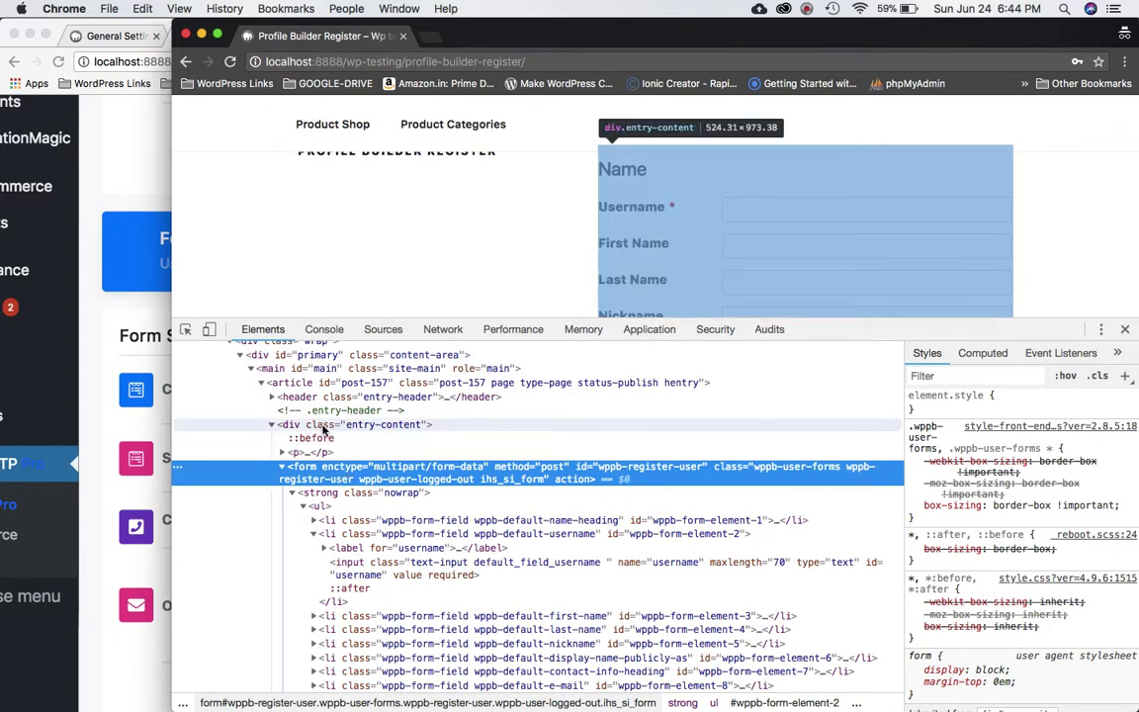
click(273, 426)
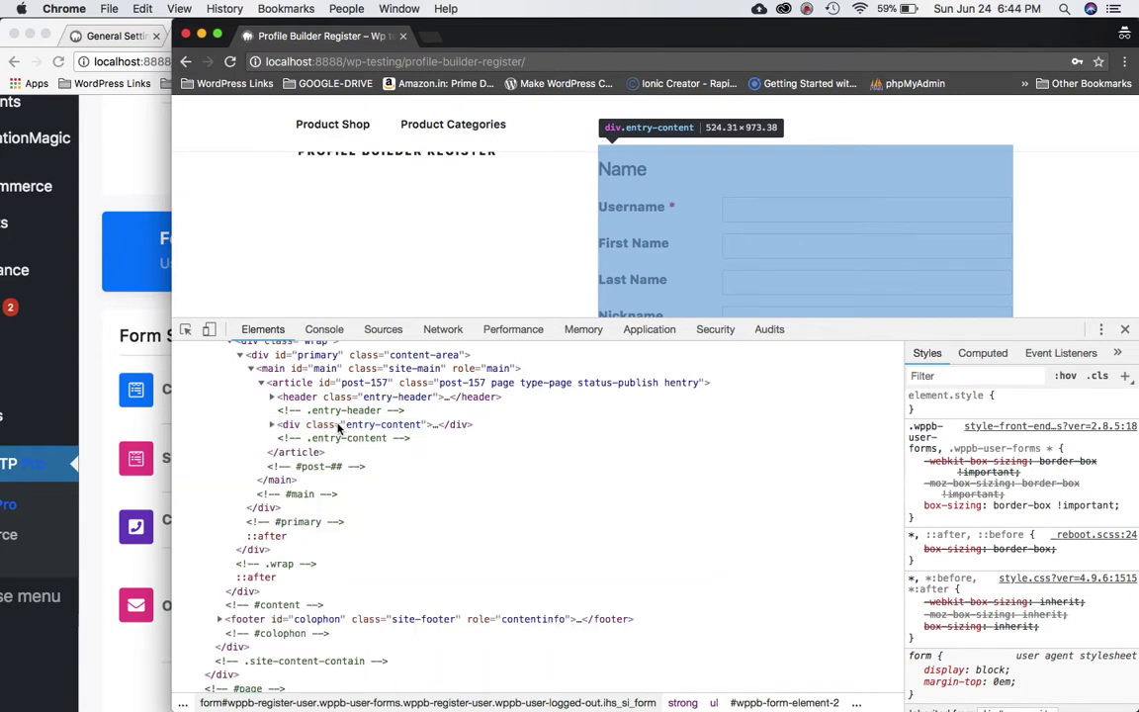
click(274, 427)
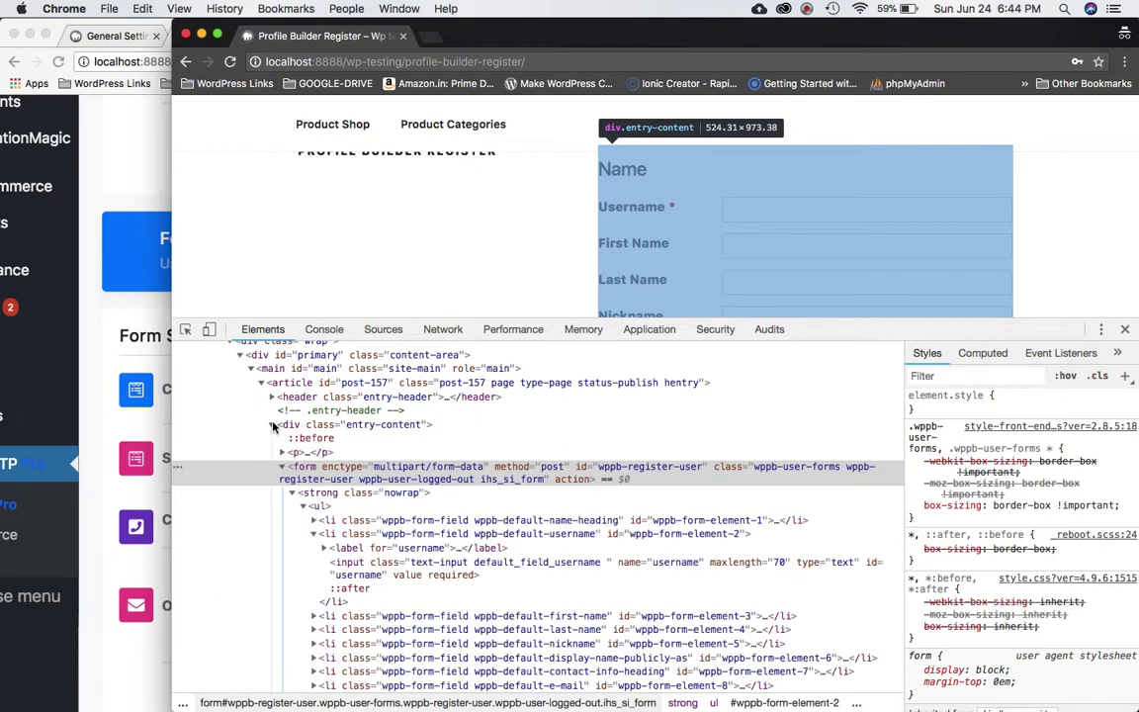
double_click(375, 426)
key(super+c)
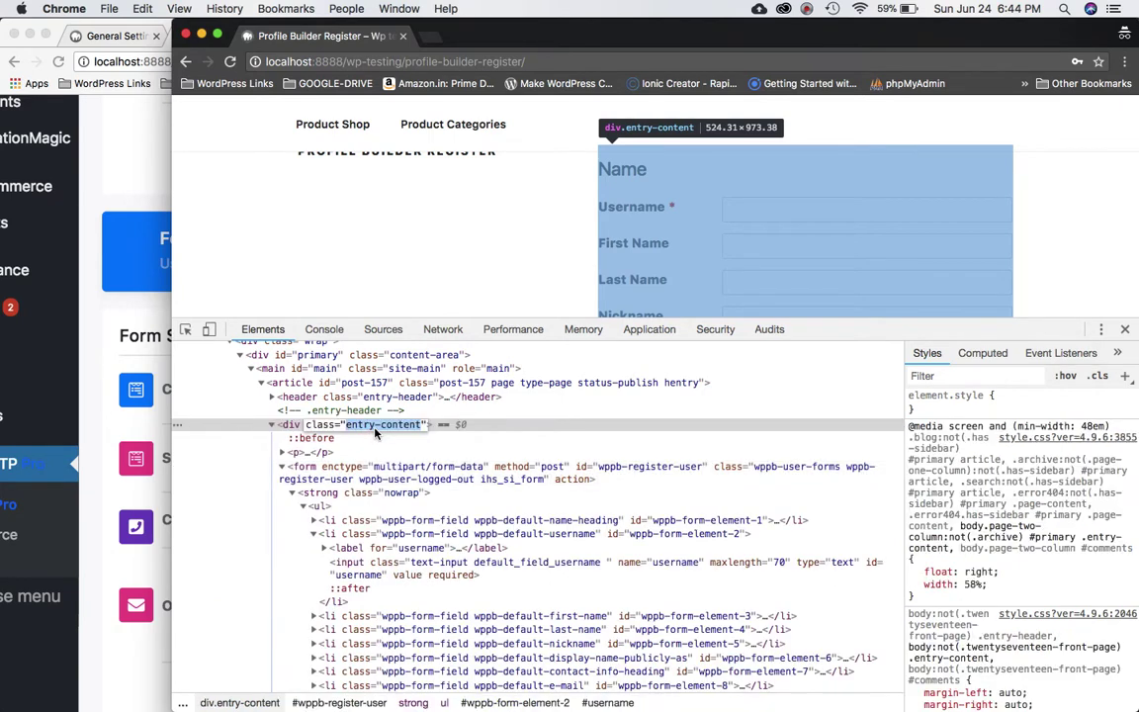
Append .entry-content so the selector reads .page-id-157 .entry-content.
key(super+Tab)
click(525, 398)
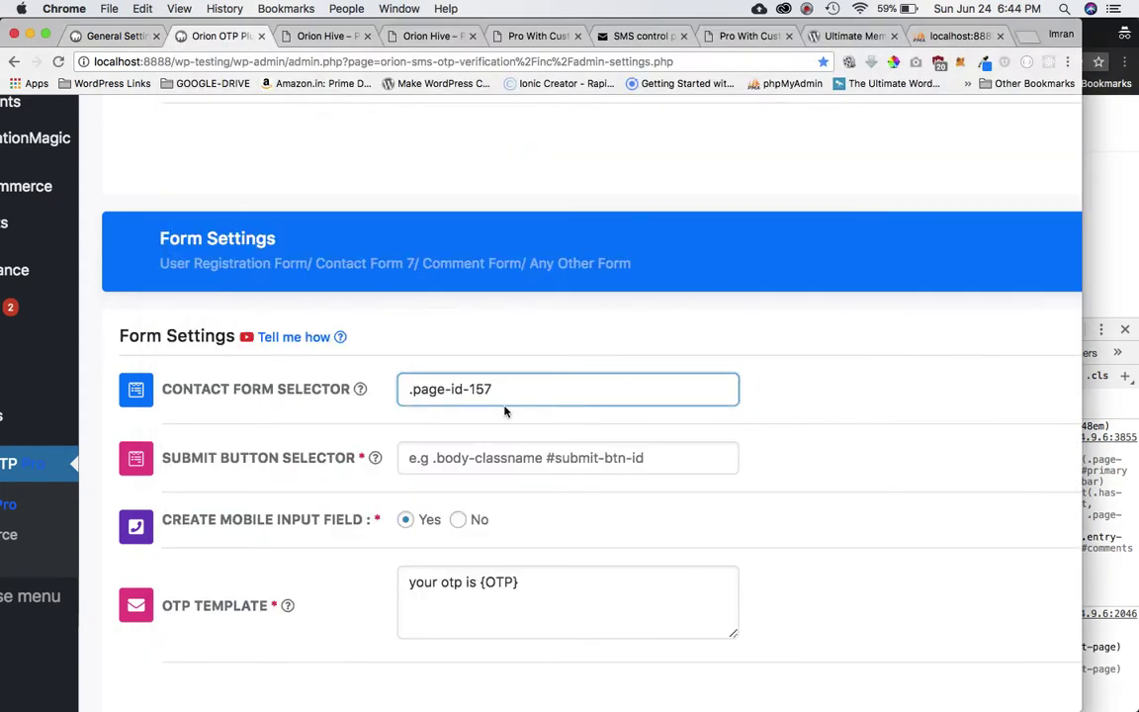
text(.)
key(super+v)
scroll(530, 440, down, 2)
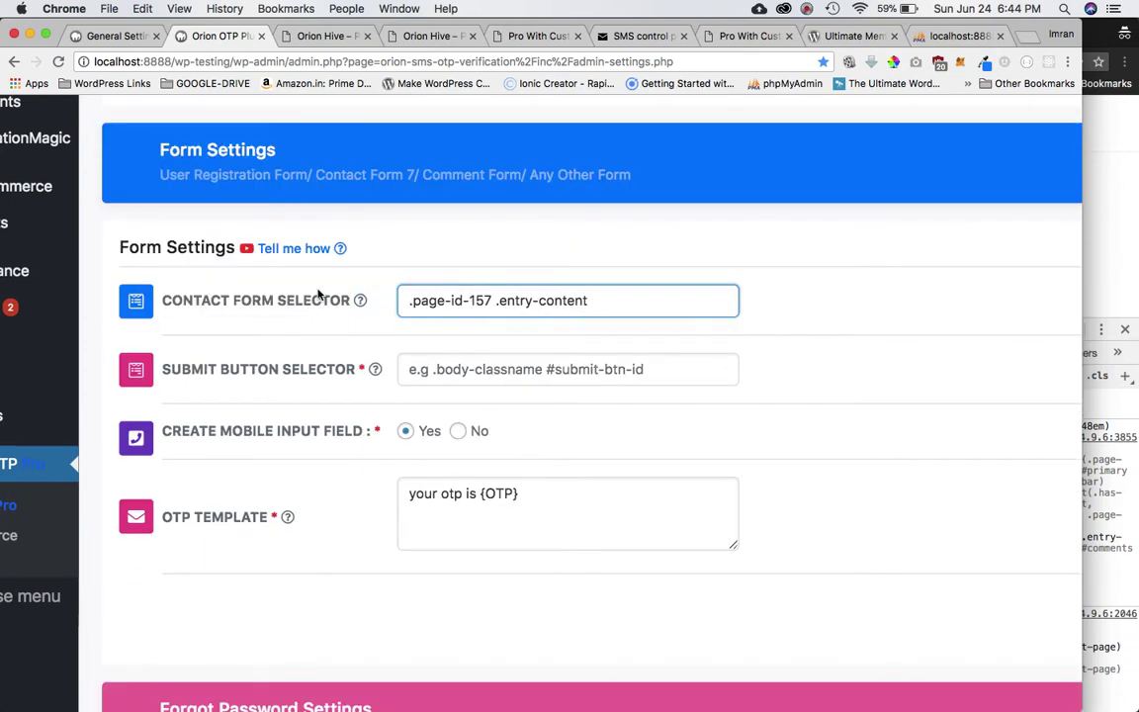
mouse_move(290, 302)
mouse_move(297, 368)
key(super+grave)
Inspect the Register button in DevTools to find its element, input#register.
scroll(863, 254, down, 10)
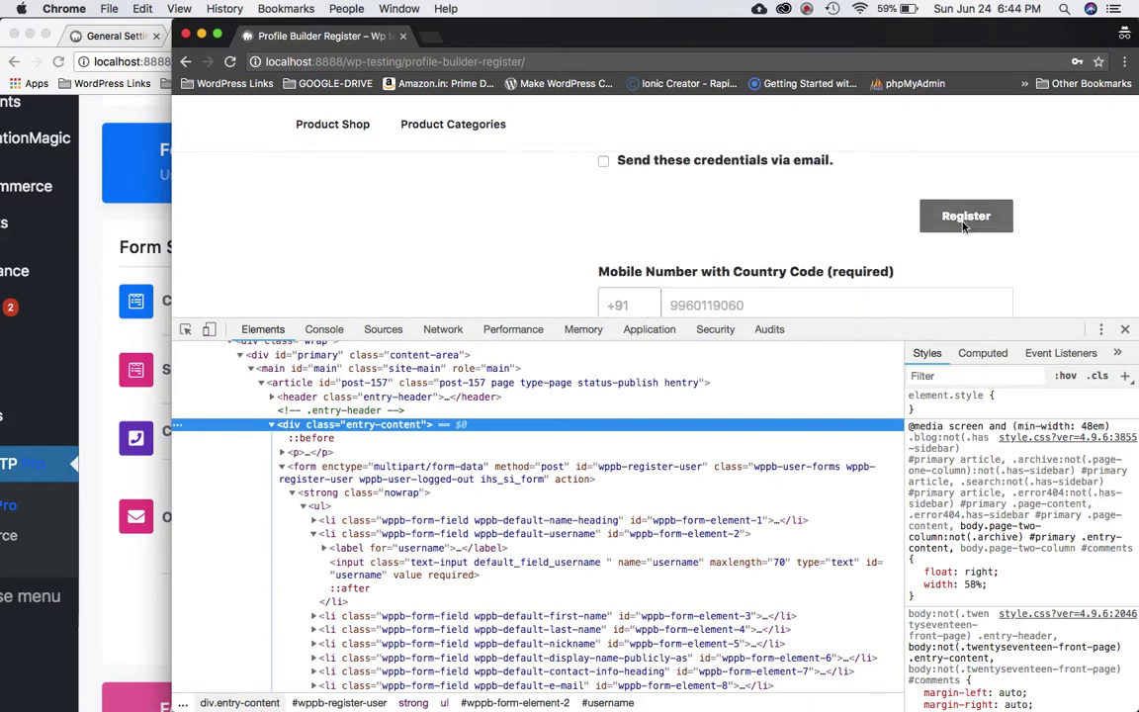
right_click(964, 228)
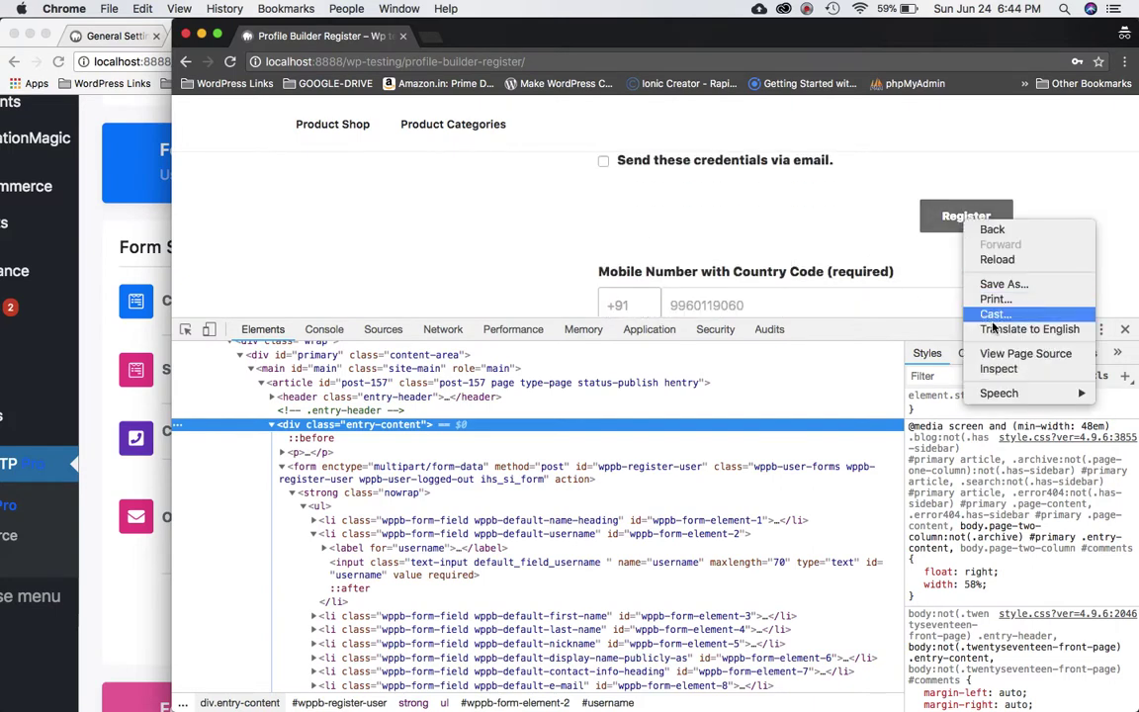
click(994, 368)
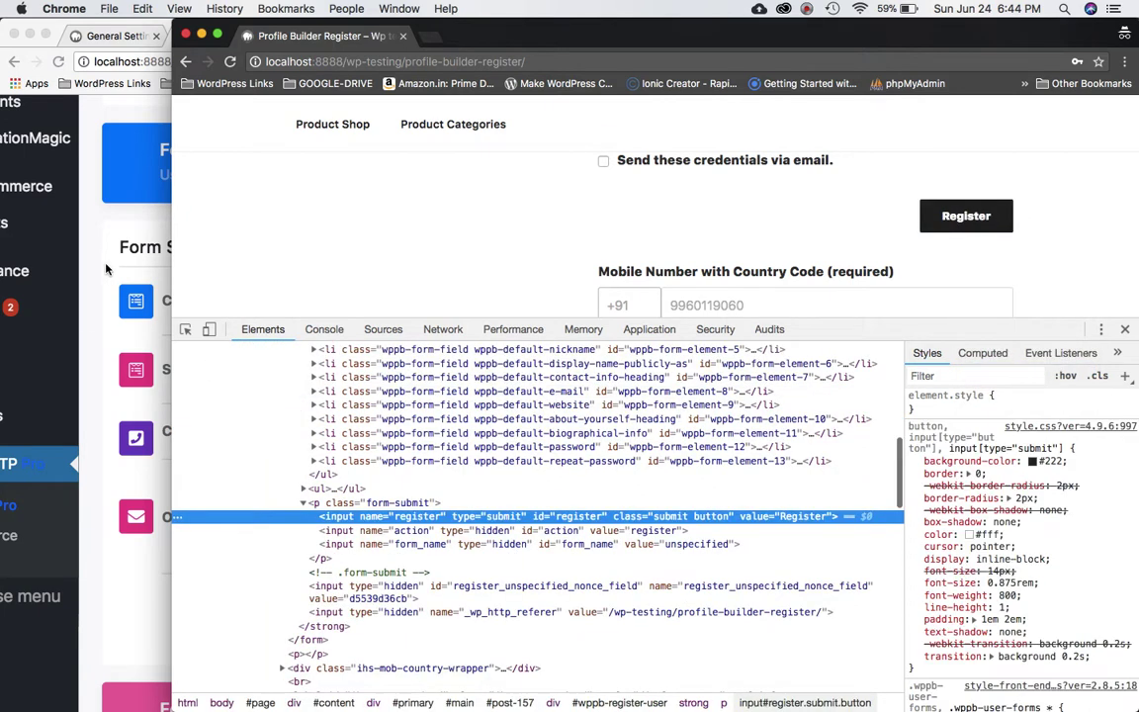
Close the DevTools window and return to the Orion OTP settings page.
click(107, 268)
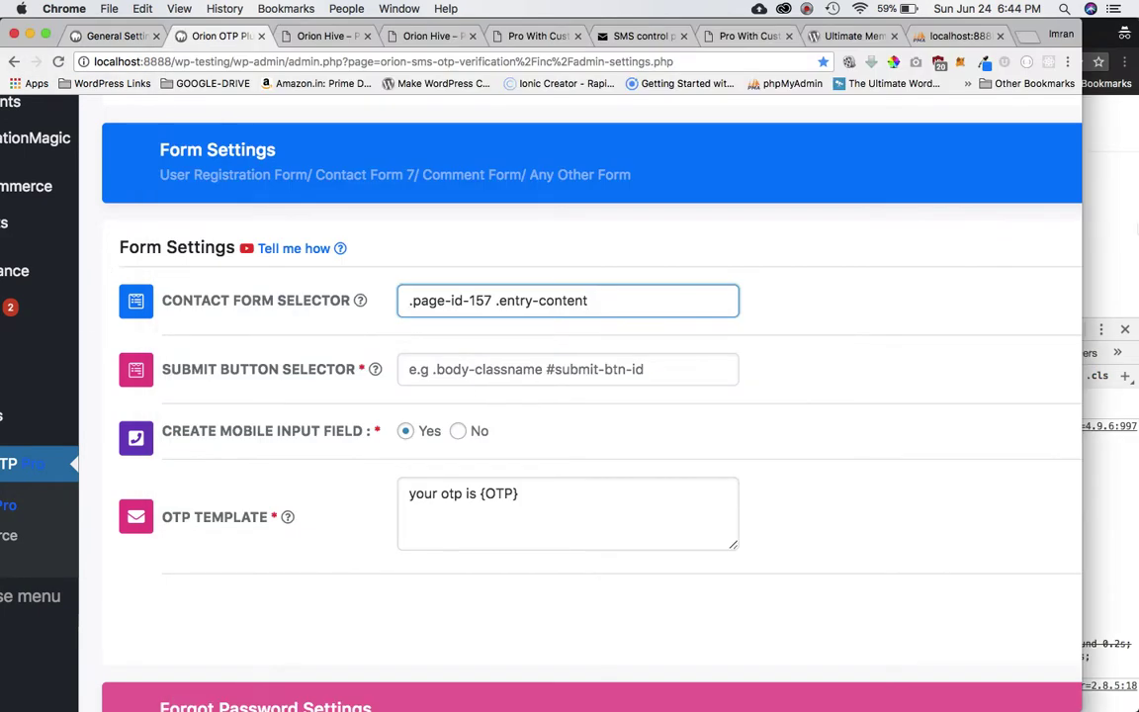
click(1108, 233)
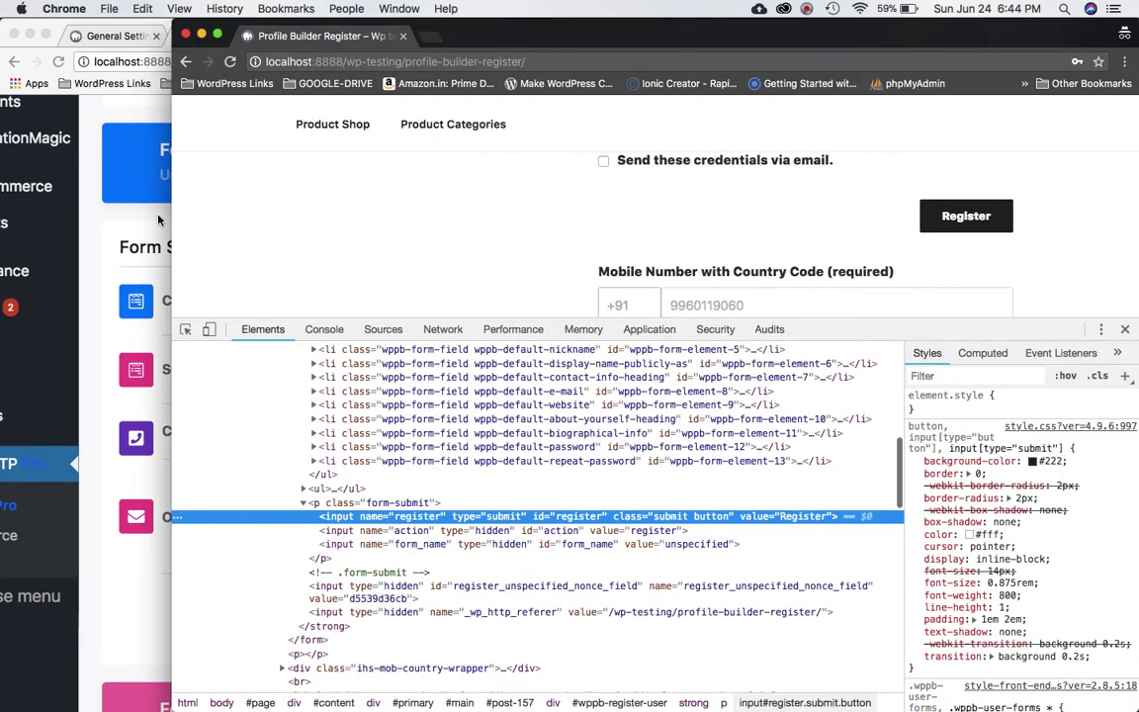
click(187, 36)
click(809, 9)
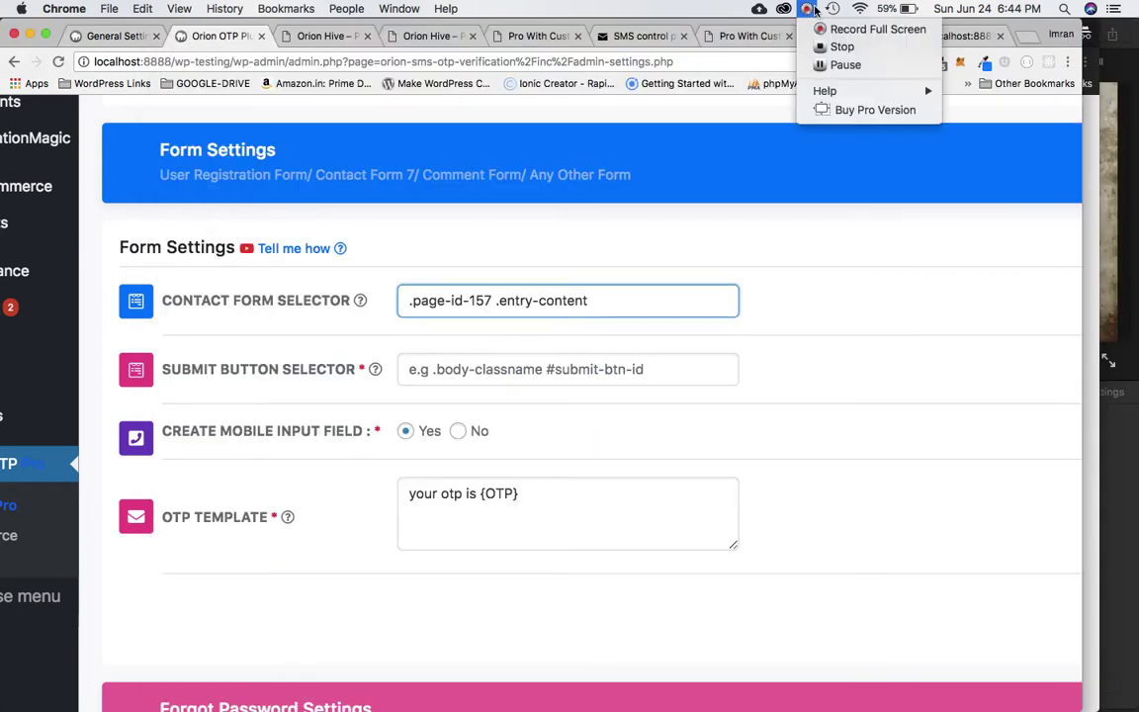
click(845, 64)
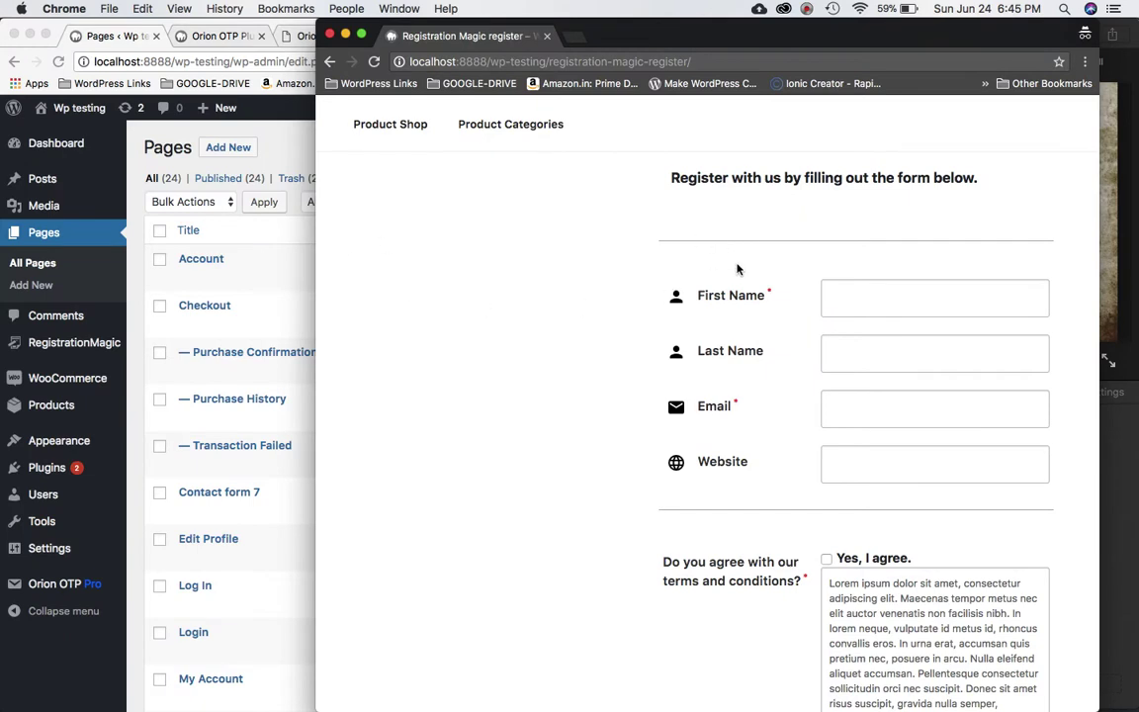
Inspect the registration form's First Name field in DevTools.
click(208, 38)
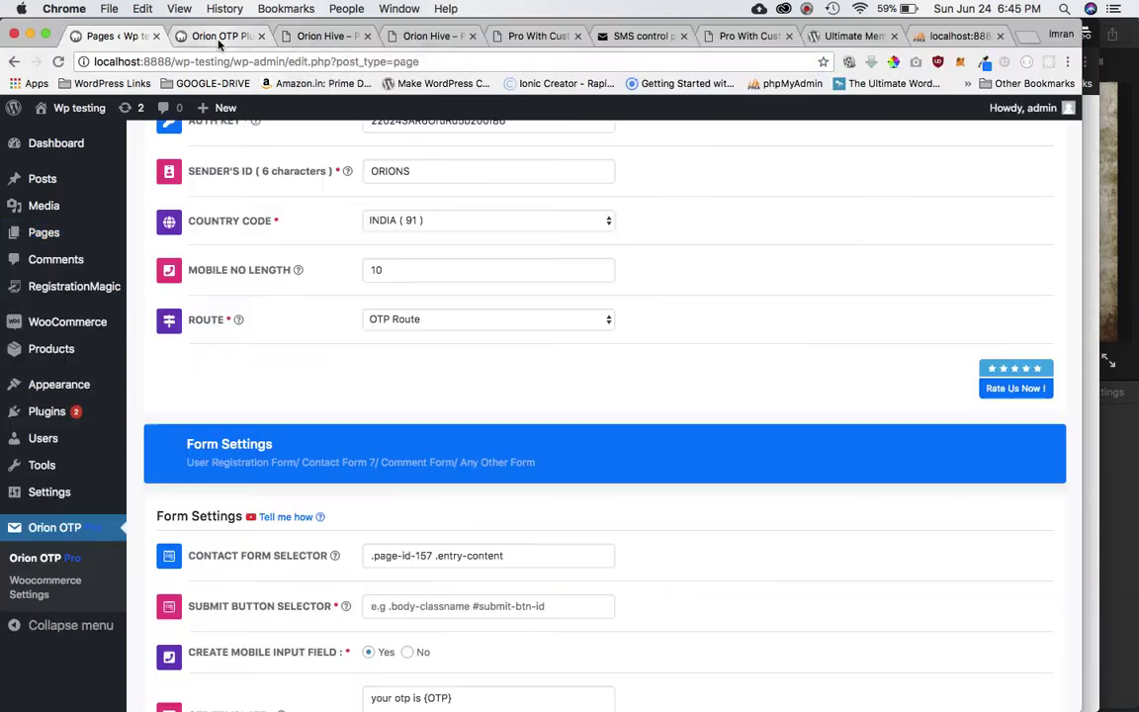
scroll(473, 465, down, 3)
scroll(472, 468, down, 3)
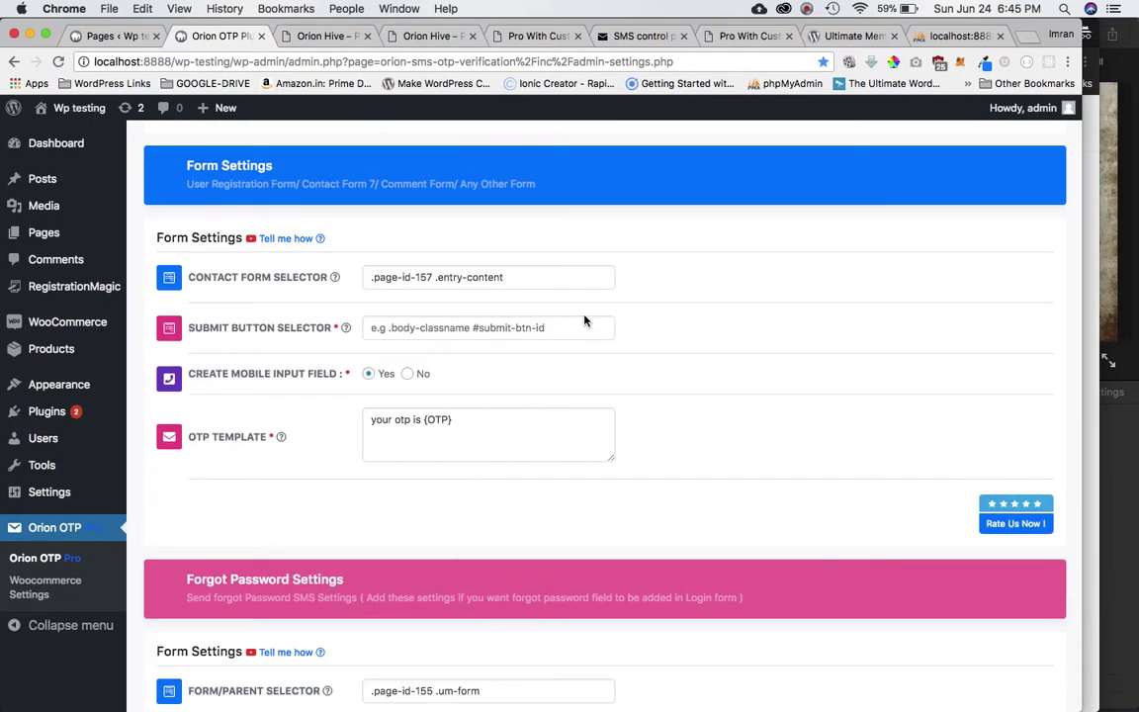
scroll(591, 312, up, 3)
scroll(591, 312, down, 1)
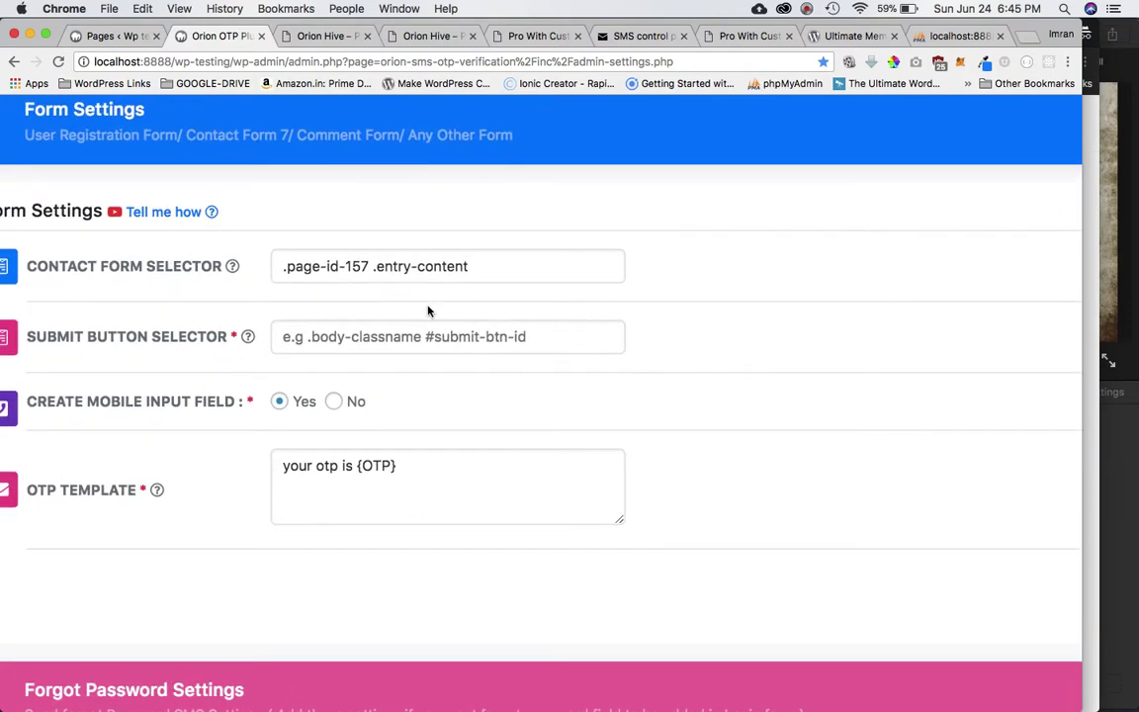
click(1097, 201)
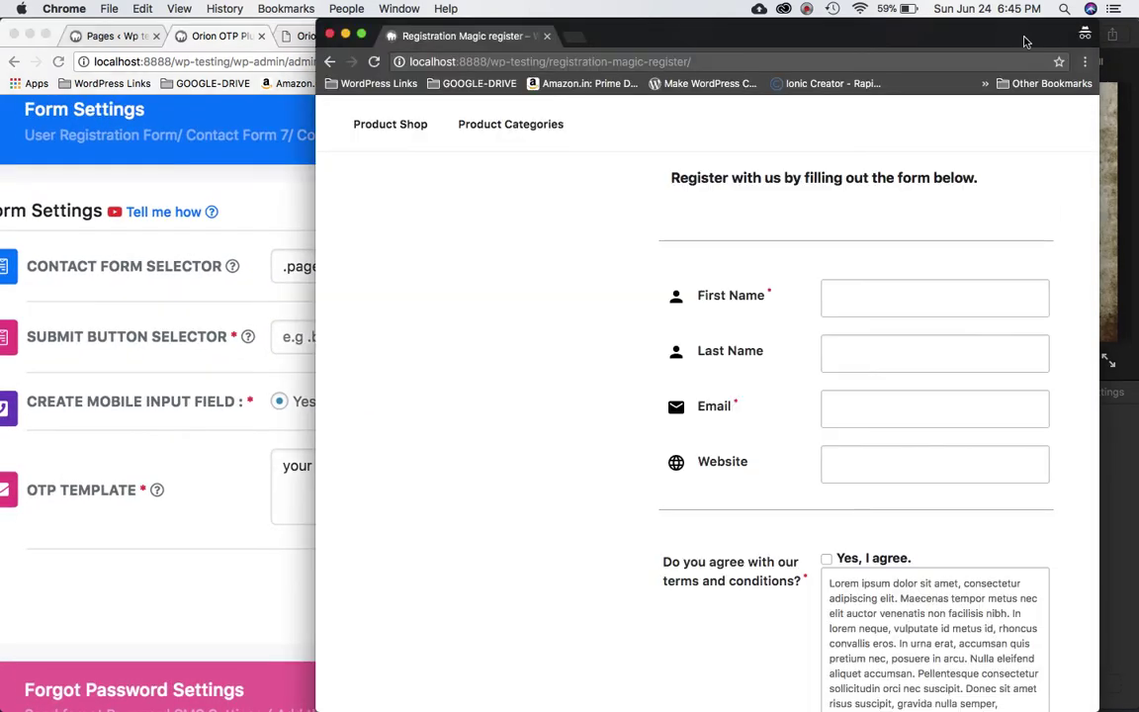
drag(928, 40, 1009, 39)
click(1007, 298)
right_click(1006, 298)
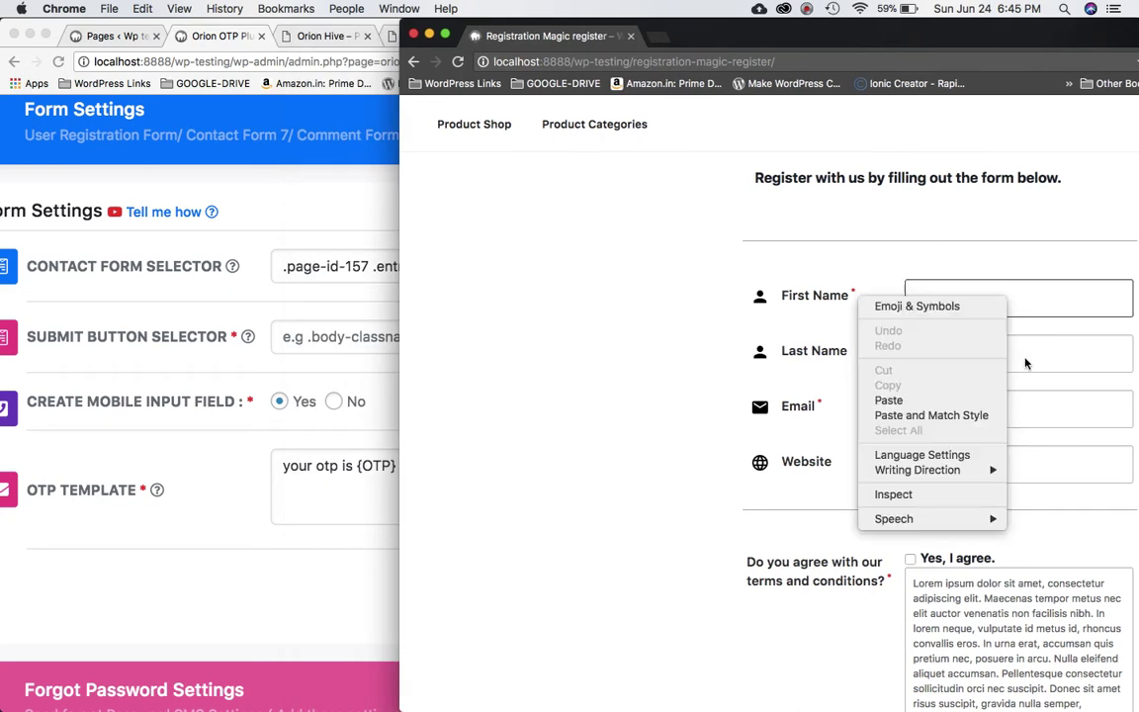
click(941, 495)
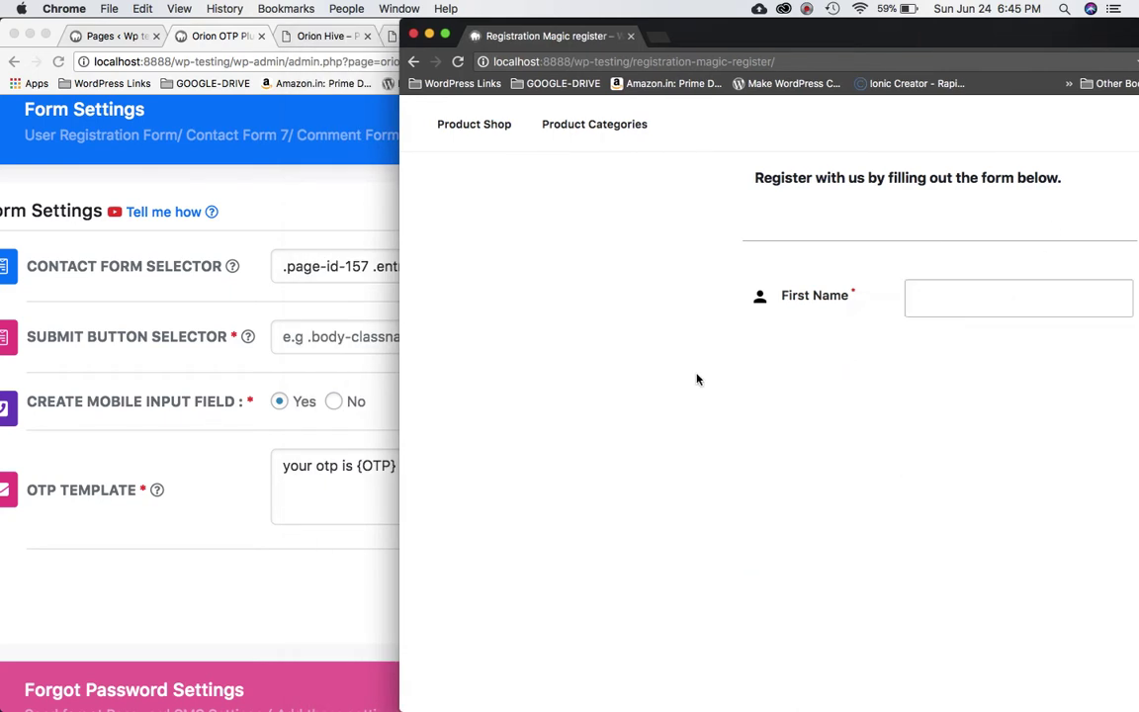
Read the body's page-id-159 class and change the selector's page-id-157 to page-id-159.
scroll(712, 483, up, 10)
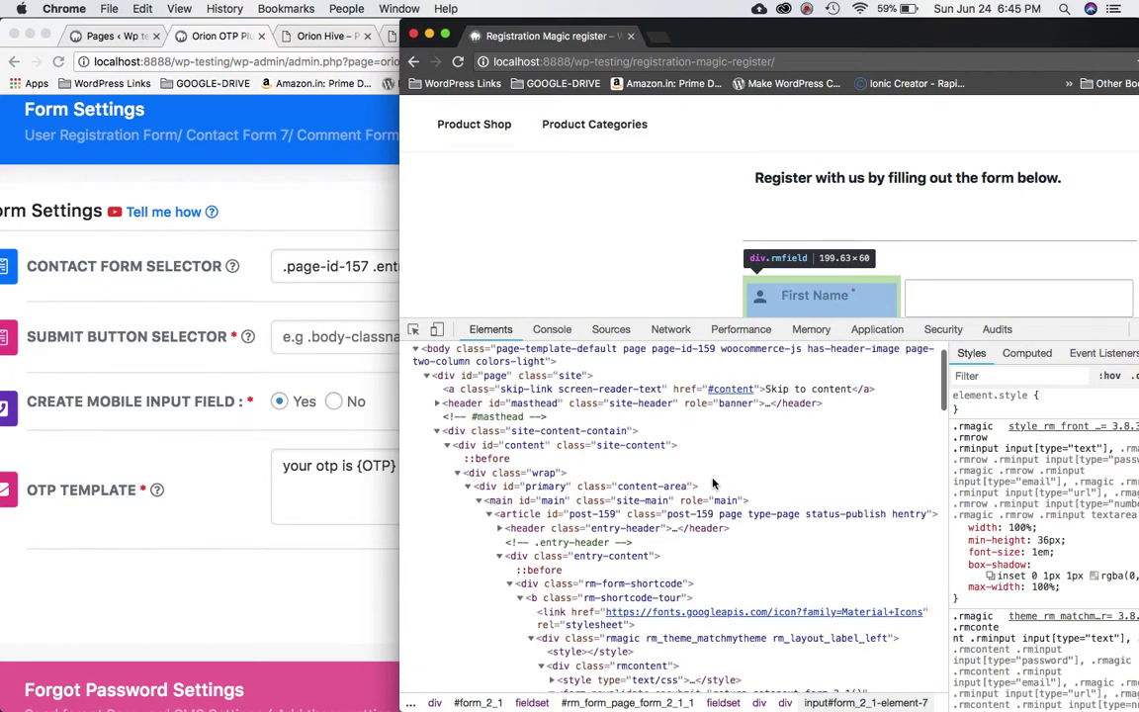
click(636, 399)
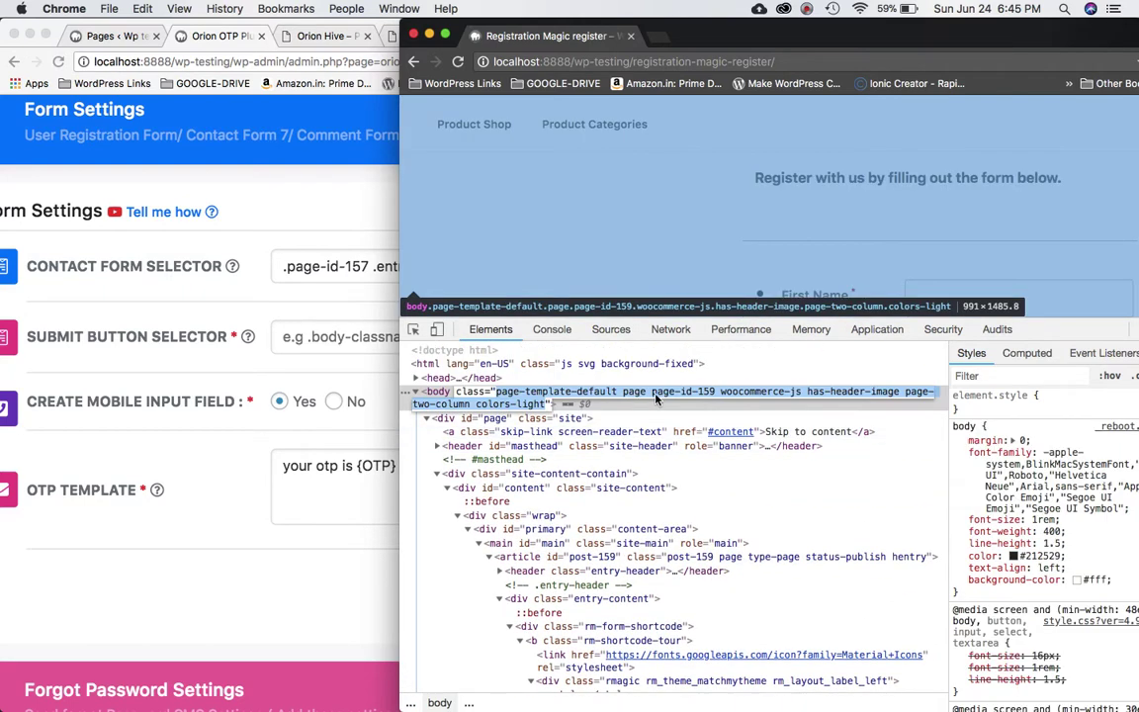
double_click(707, 396)
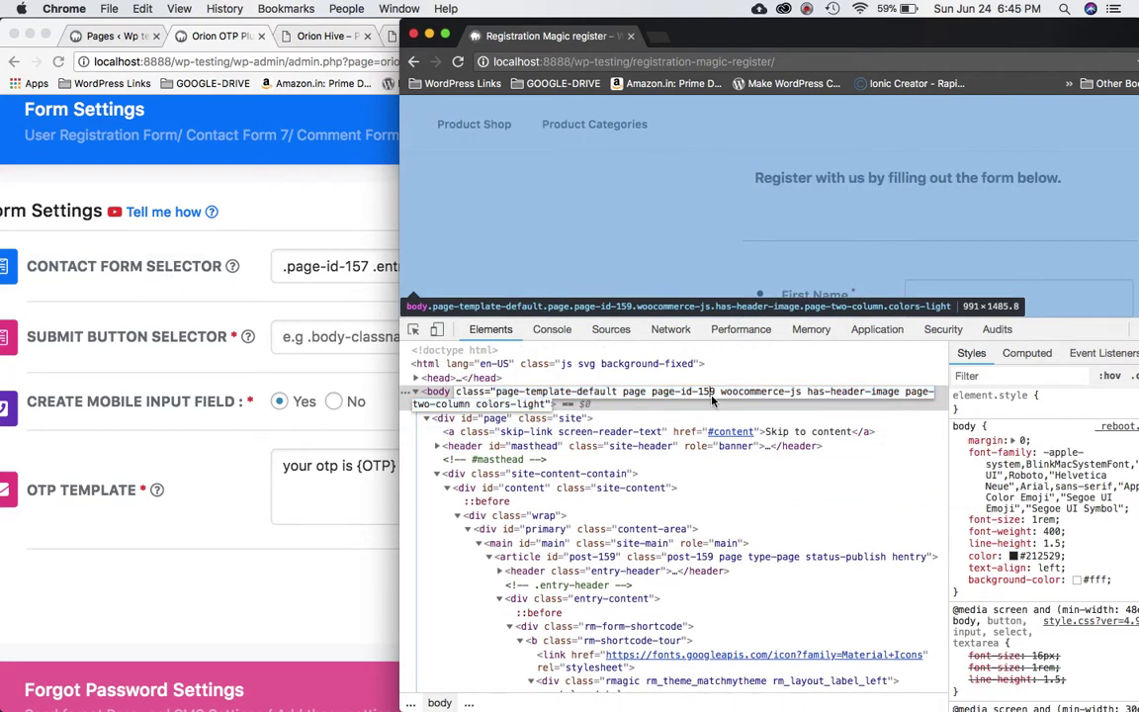
click(371, 265)
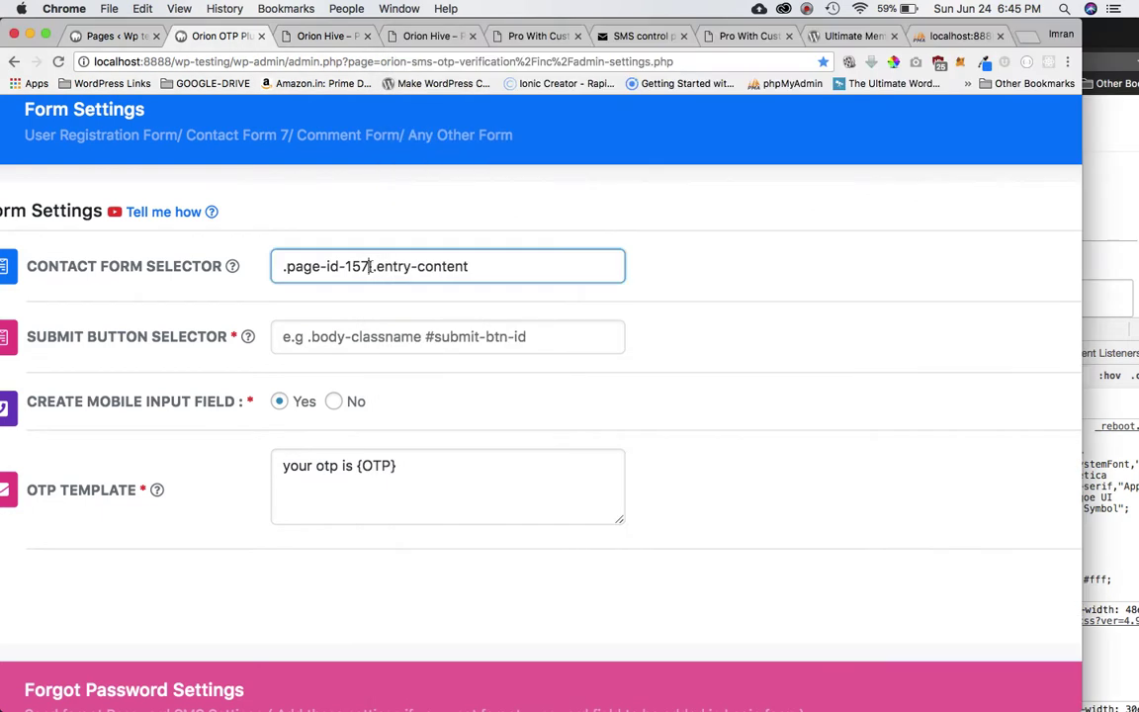
key(BackSpace)
text(9)
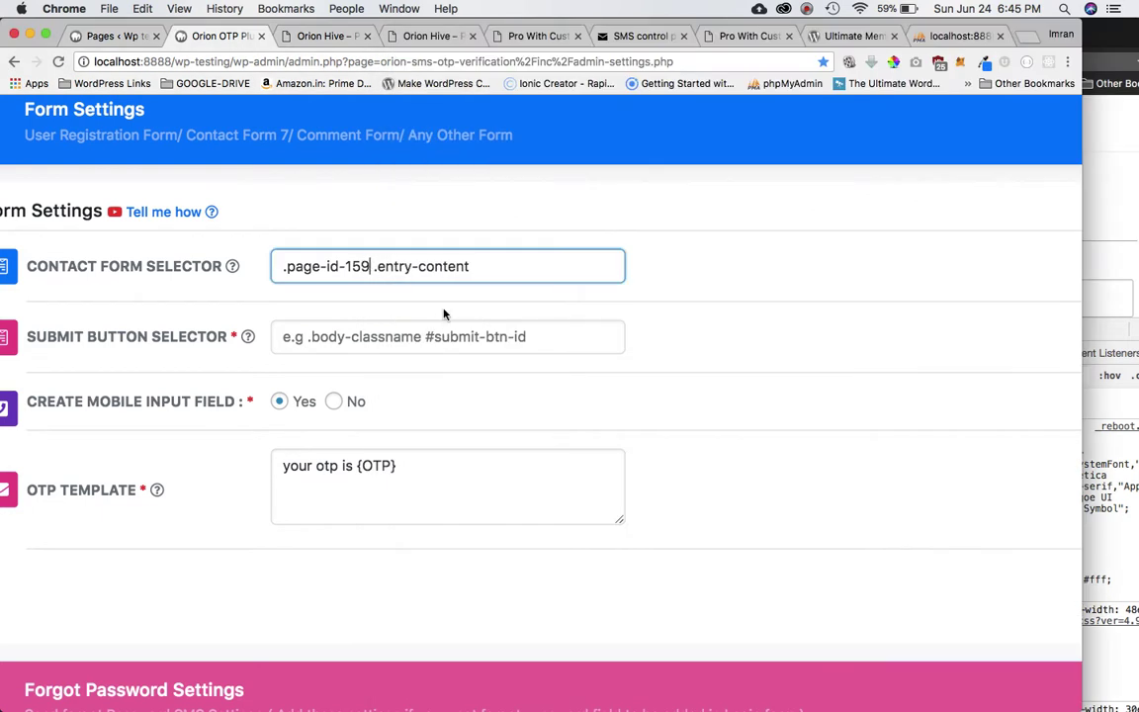
Replace entry-content with the copied rmcontent class, making the selector .page-id-159 .rmcontent.
key(super+grave)
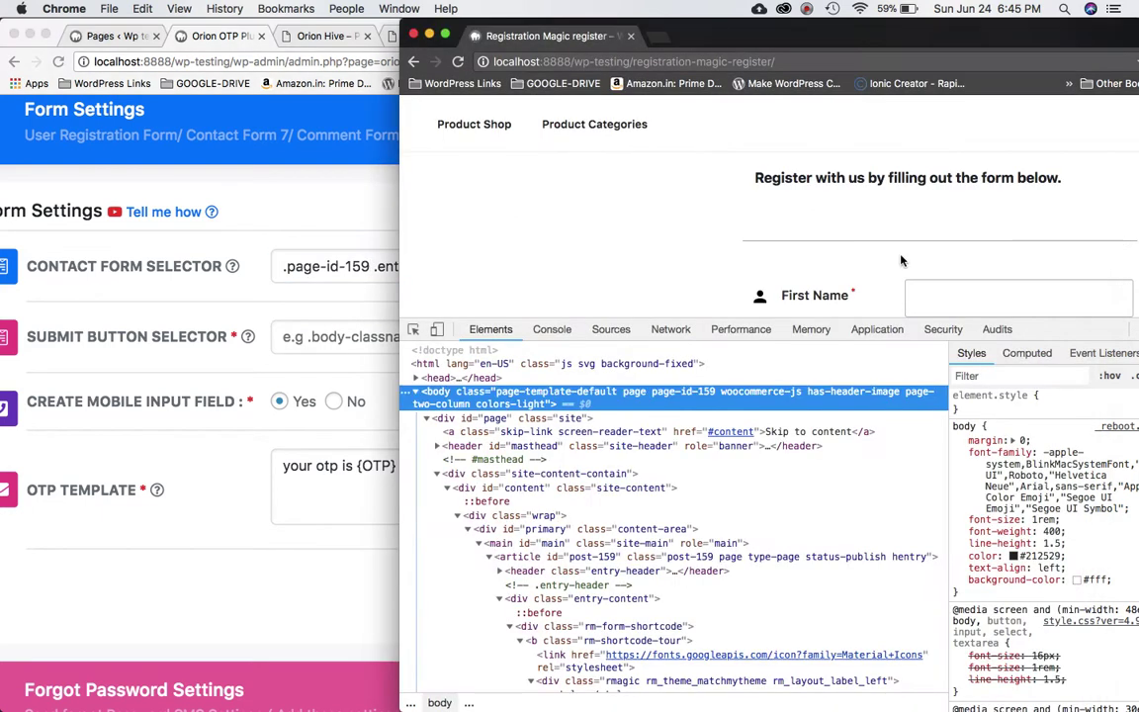
scroll(677, 557, down, 5)
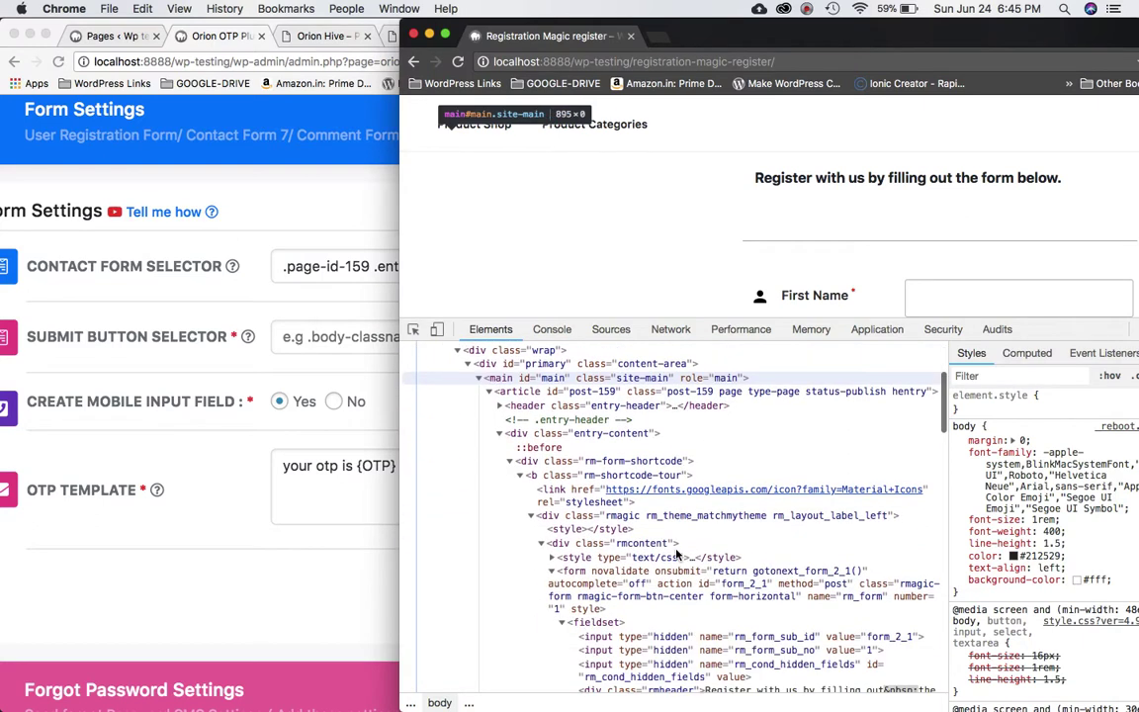
click(621, 473)
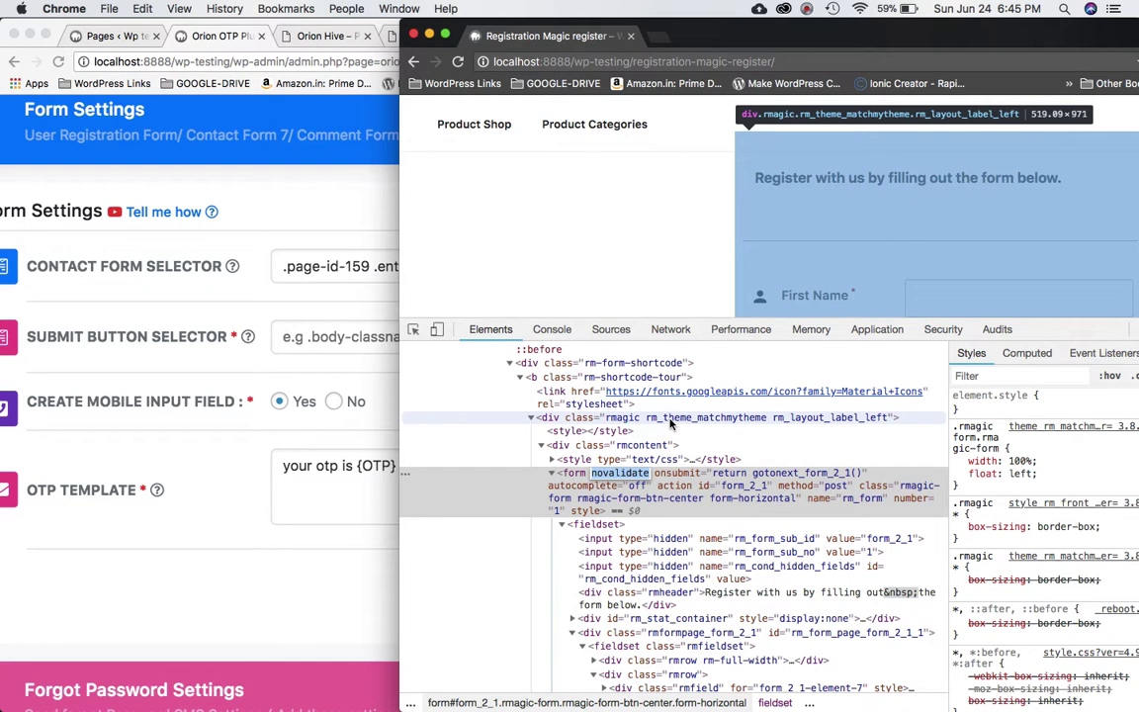
click(541, 446)
click(540, 446)
double_click(636, 446)
key(super+c)
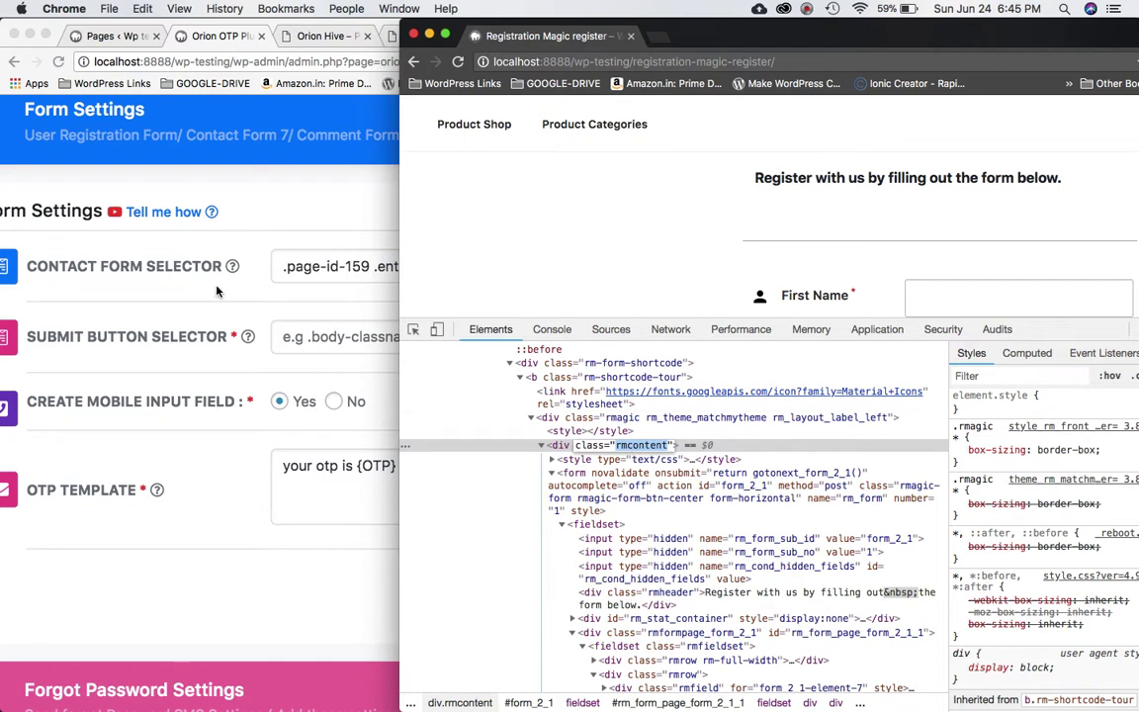
click(370, 267)
key(super+Right)
key(shift+alt+Left)
key(BackSpace)
key(BackSpace)
key(BackSpace)
key(BackSpace)
key(BackSpace)
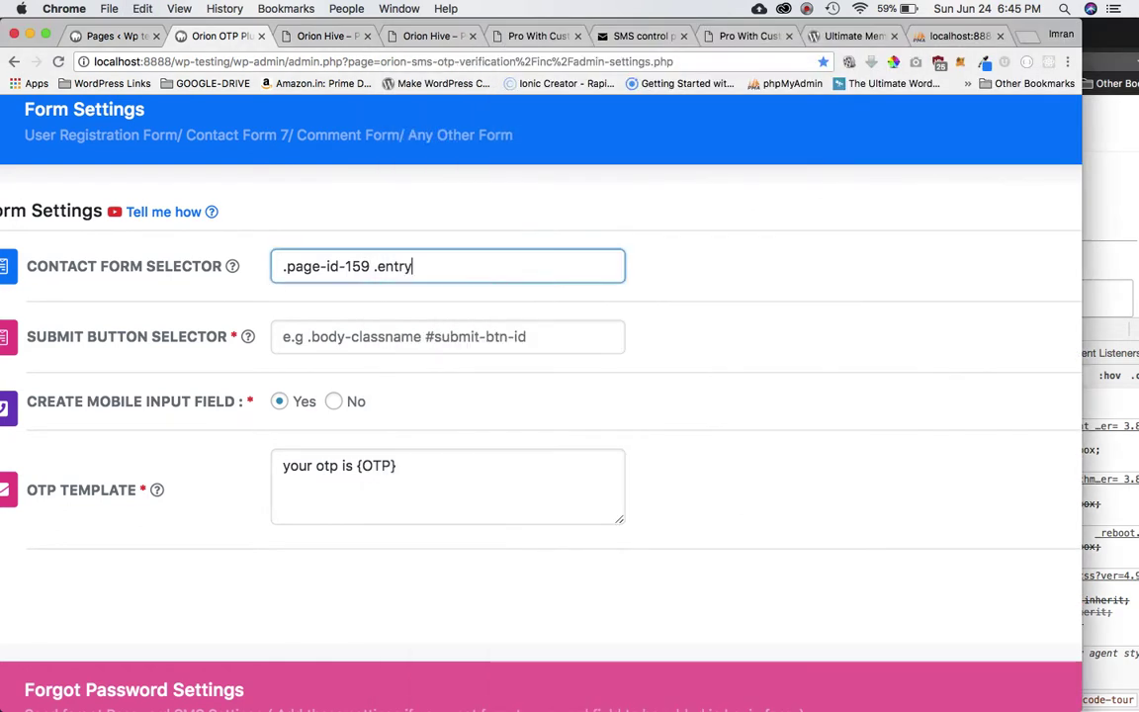
key(super+v)
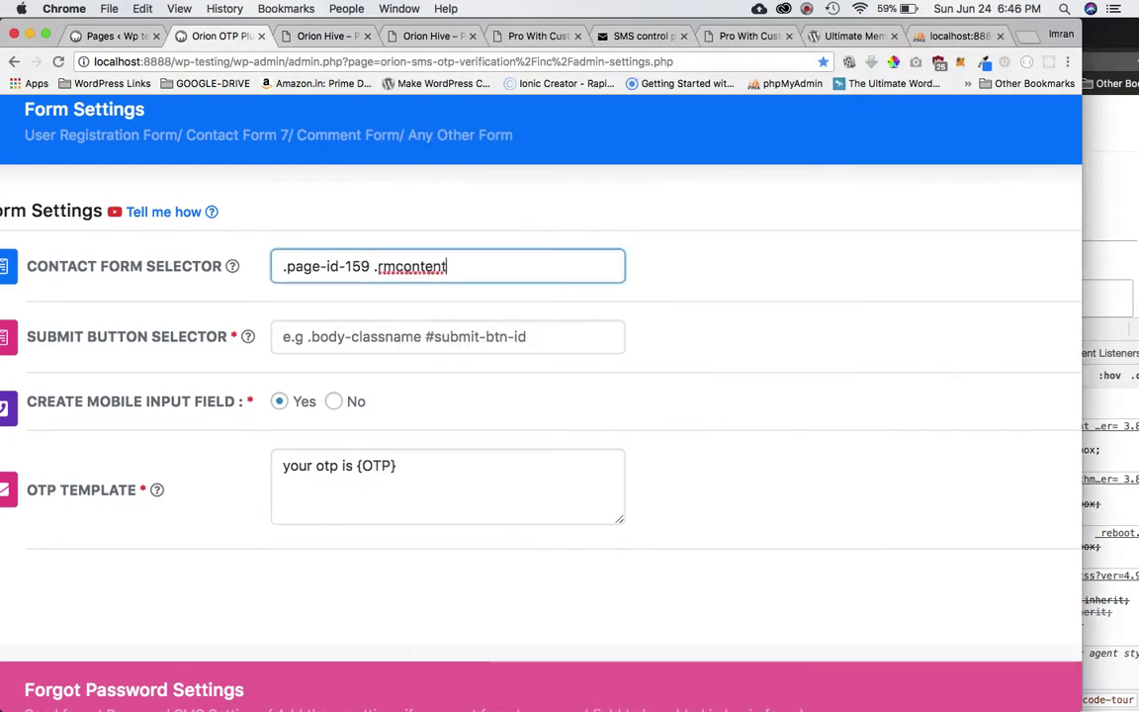
click(725, 307)
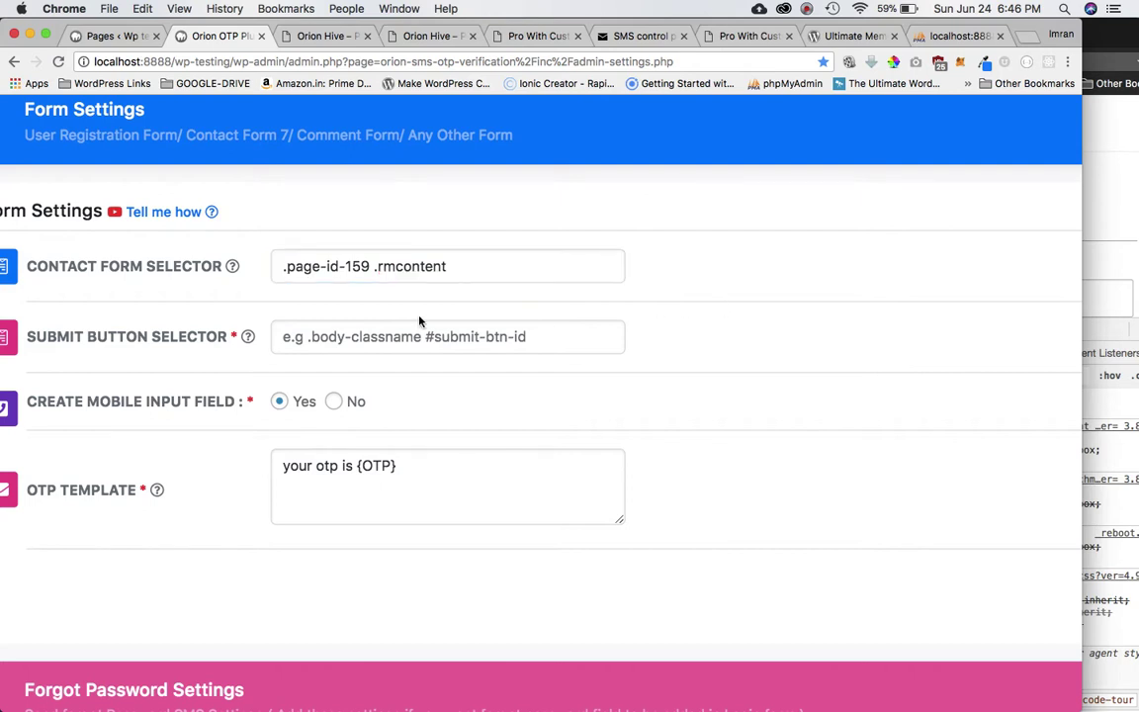
double_click(358, 267)
click(488, 335)
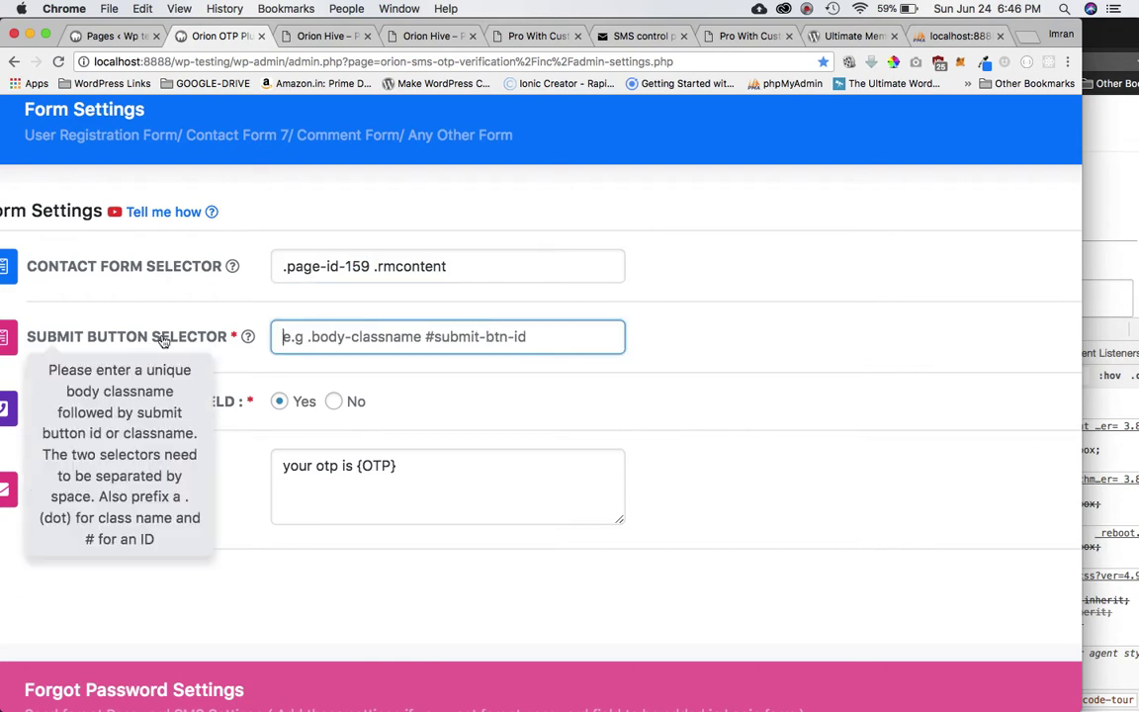
Copy the Submit button's id rm_next_form_page_button_2_1 into Submit Button Selector.
click(1091, 234)
scroll(1092, 233, down, 10)
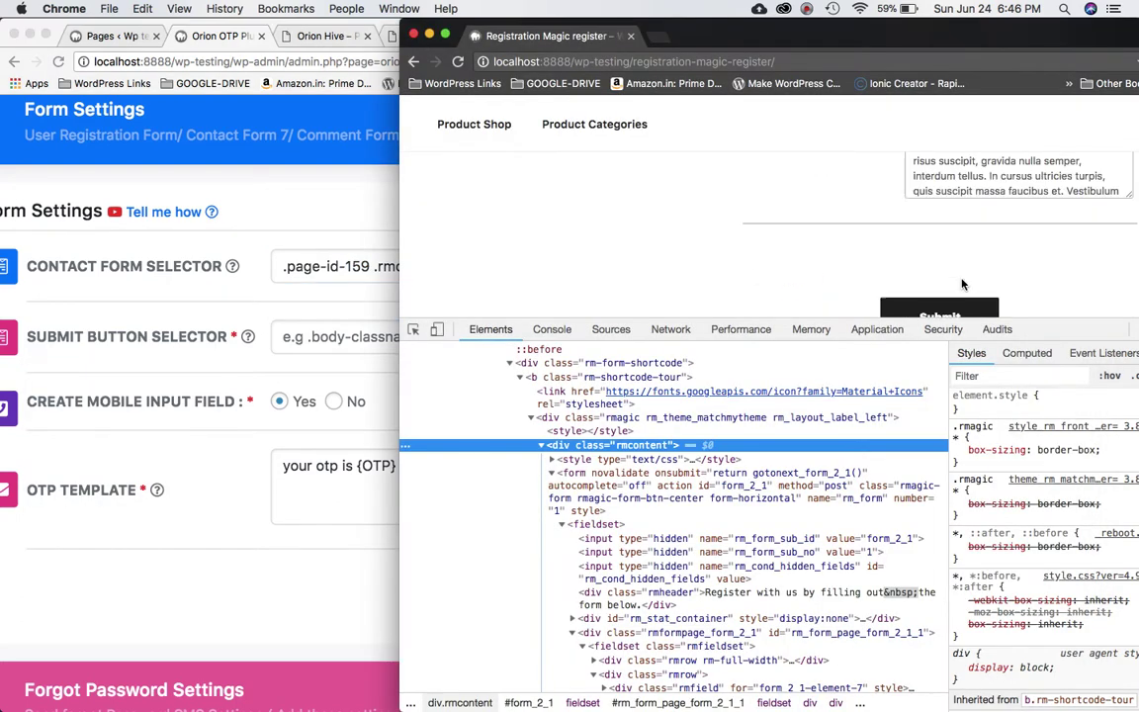
right_click(905, 211)
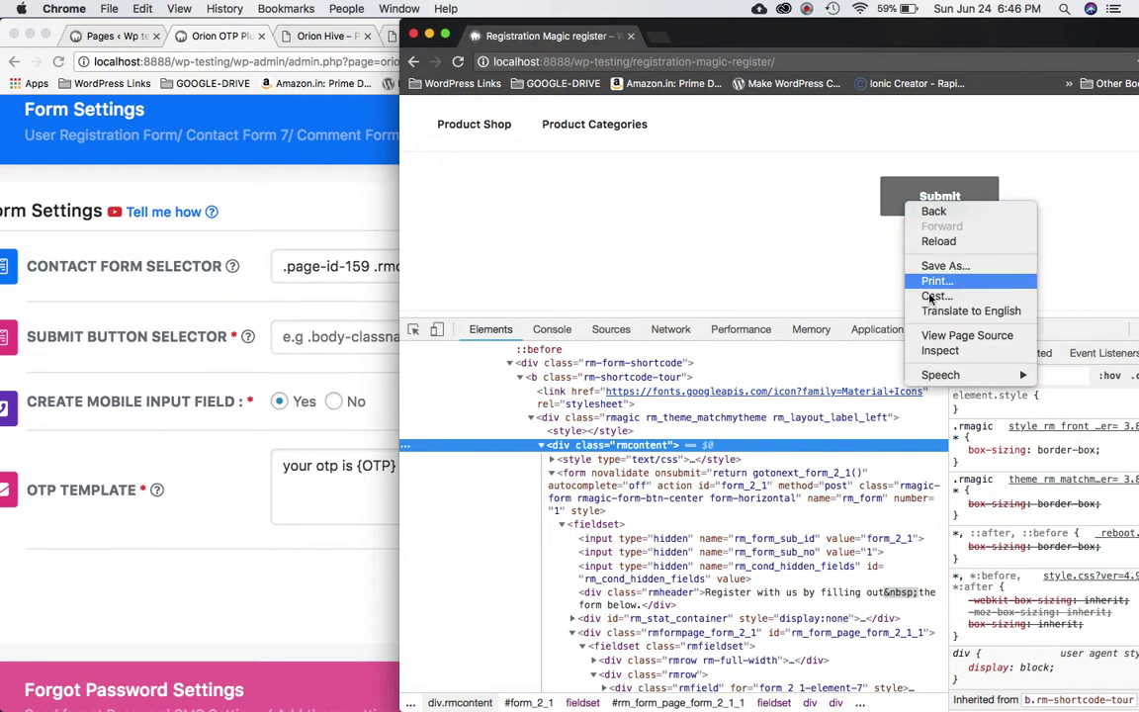
click(935, 351)
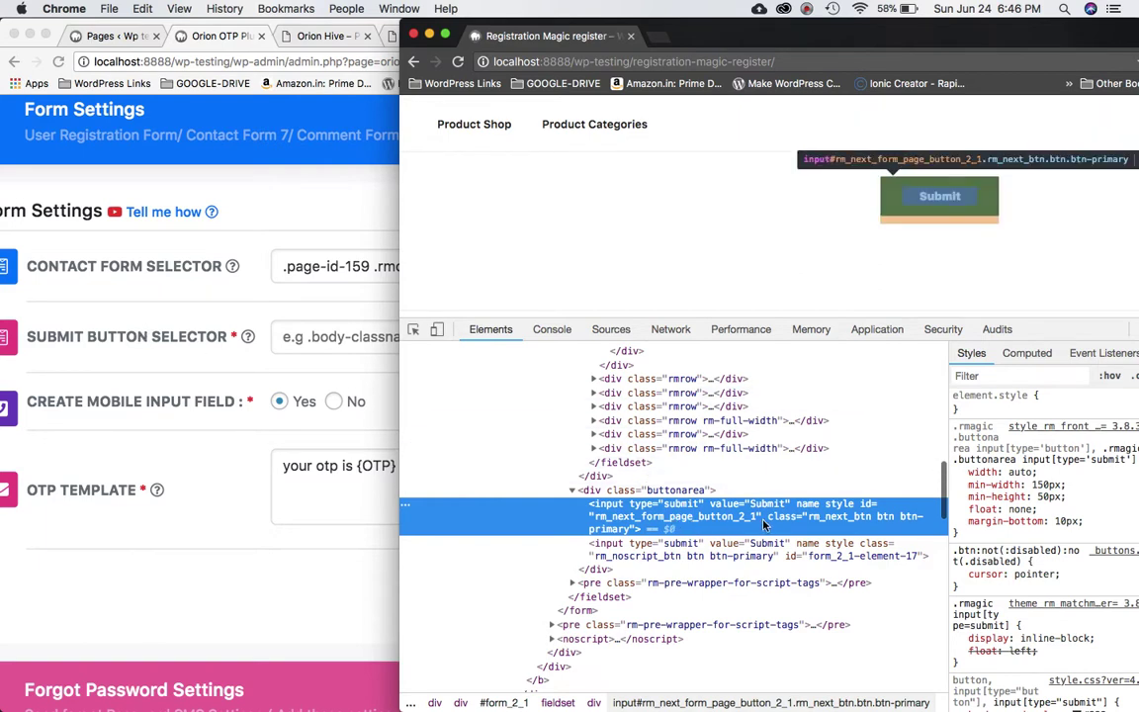
double_click(706, 523)
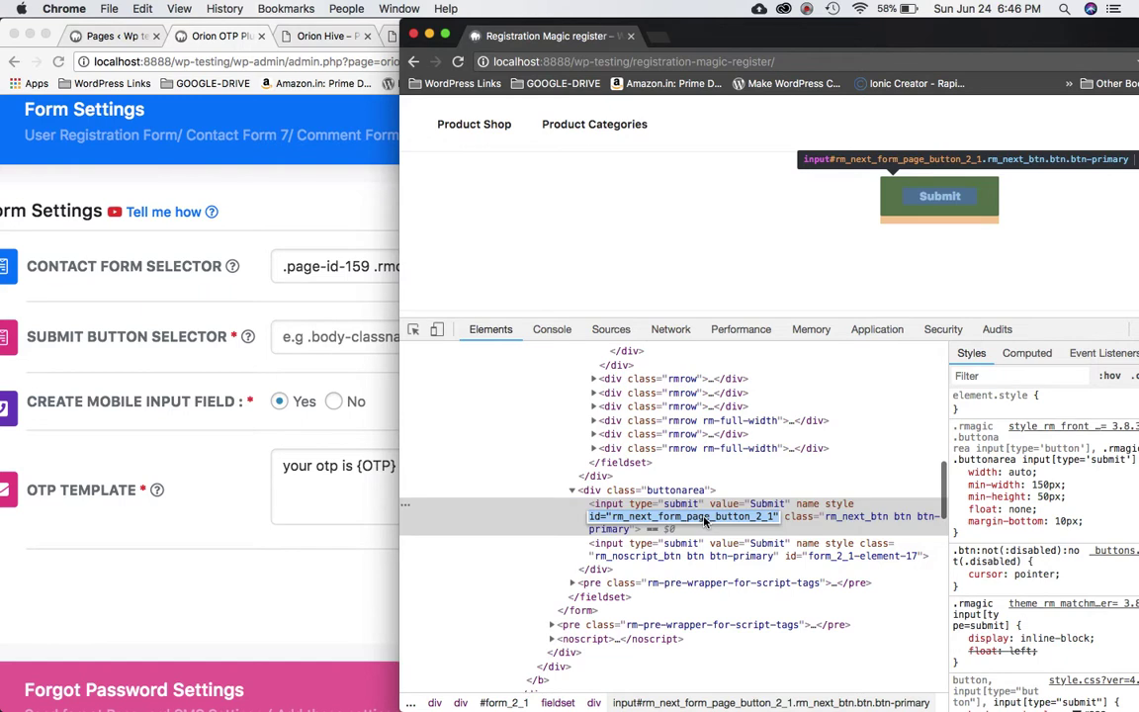
click(611, 521)
drag(612, 519, 777, 518)
key(super+c)
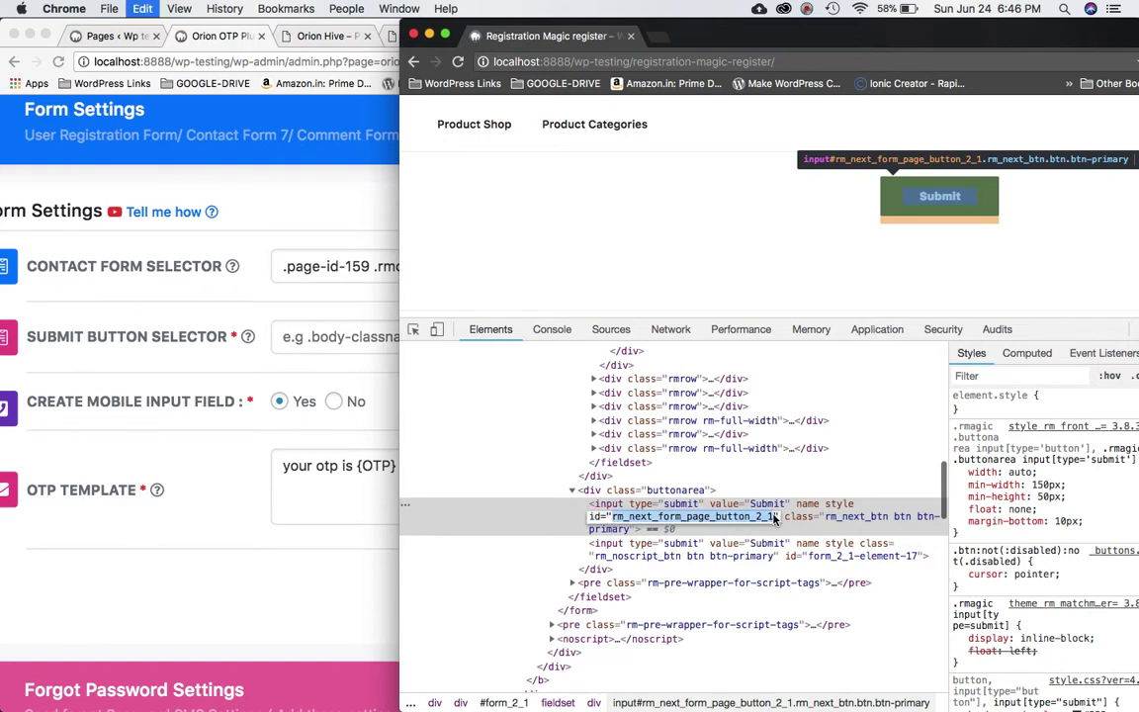
click(322, 337)
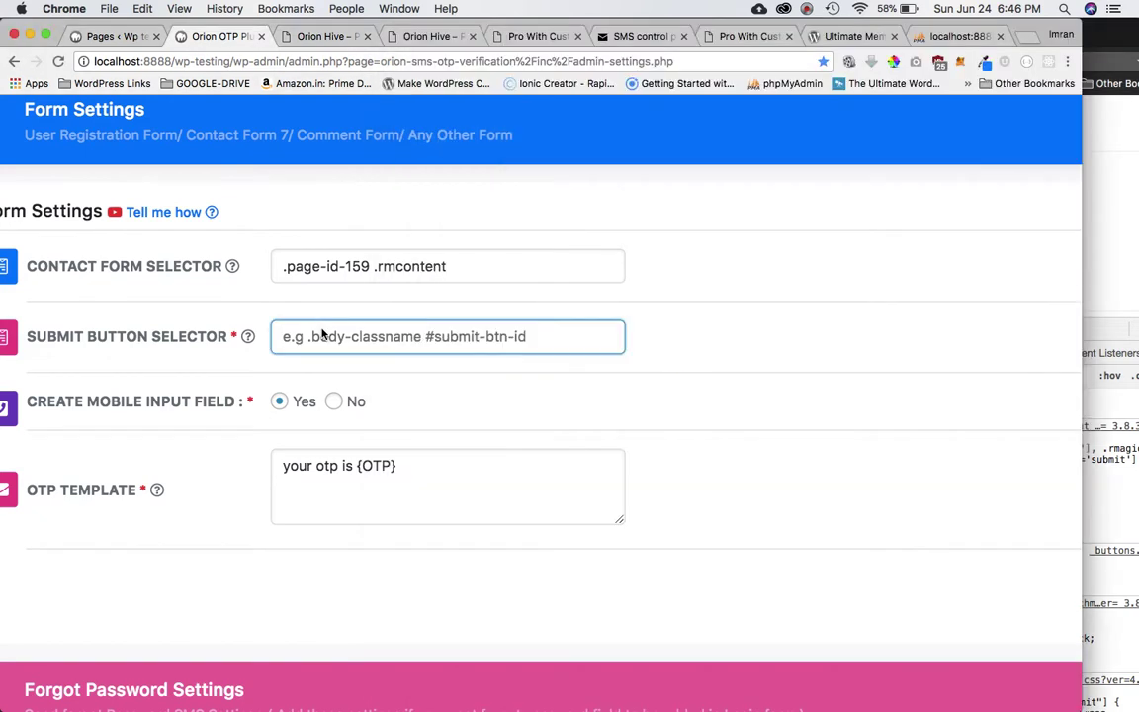
key(super+v)
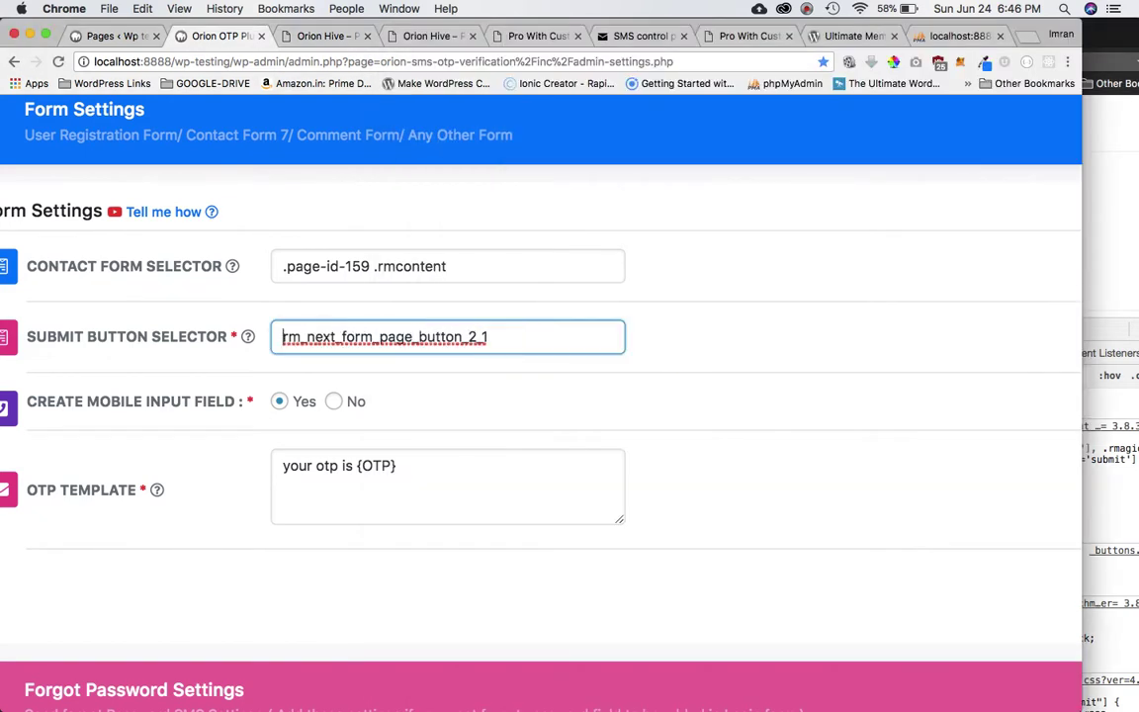
Complete the submit selector as .page-id-159 #rm_next_form_page_button_2_1.
text(#)
mouse_move(175, 342)
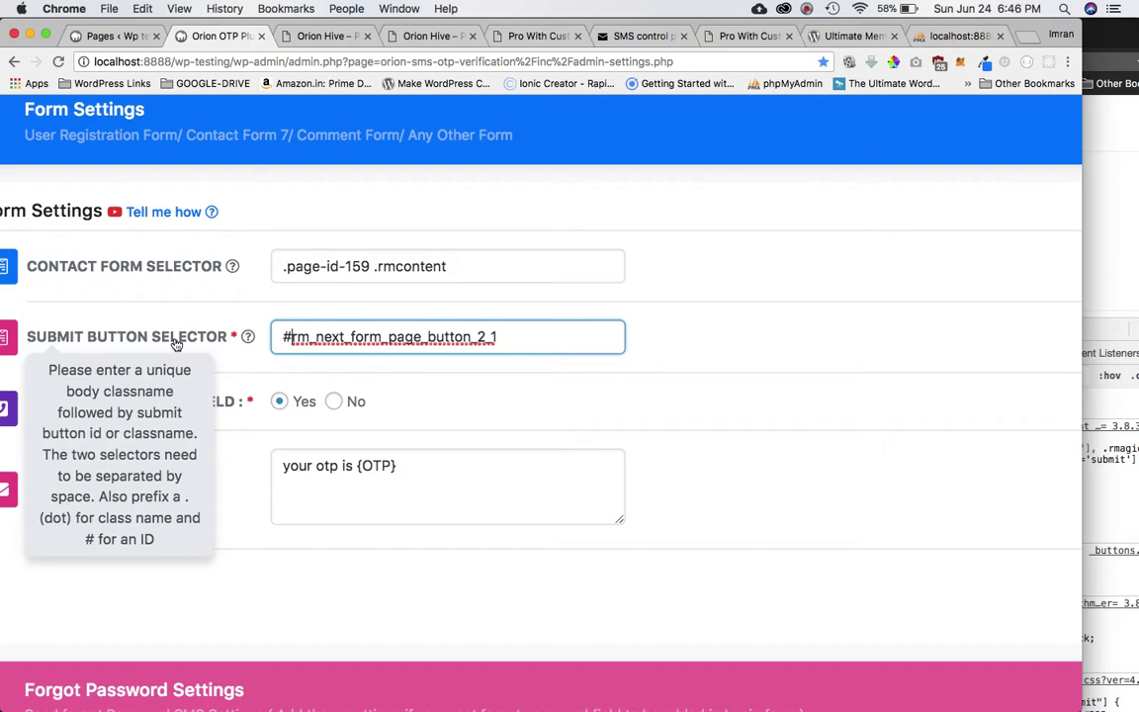
drag(370, 265, 260, 259)
key(super+c)
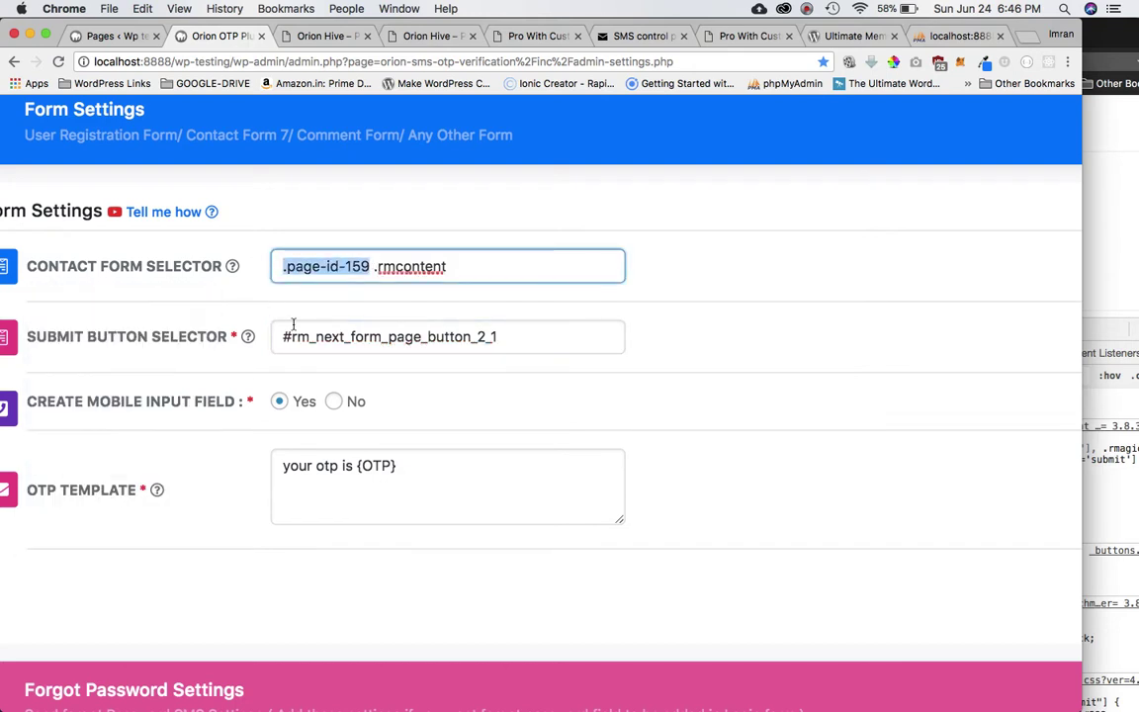
click(286, 337)
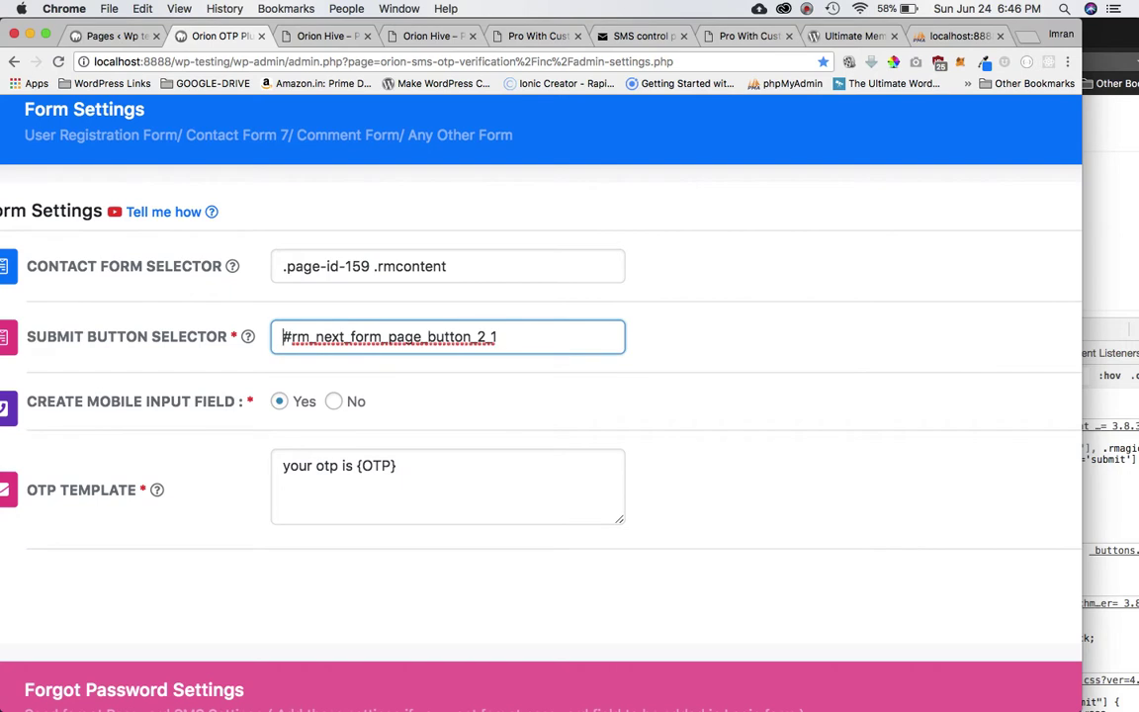
text(.)
key(super+v)
click(286, 337)
key(BackSpace)
key(BackSpace)
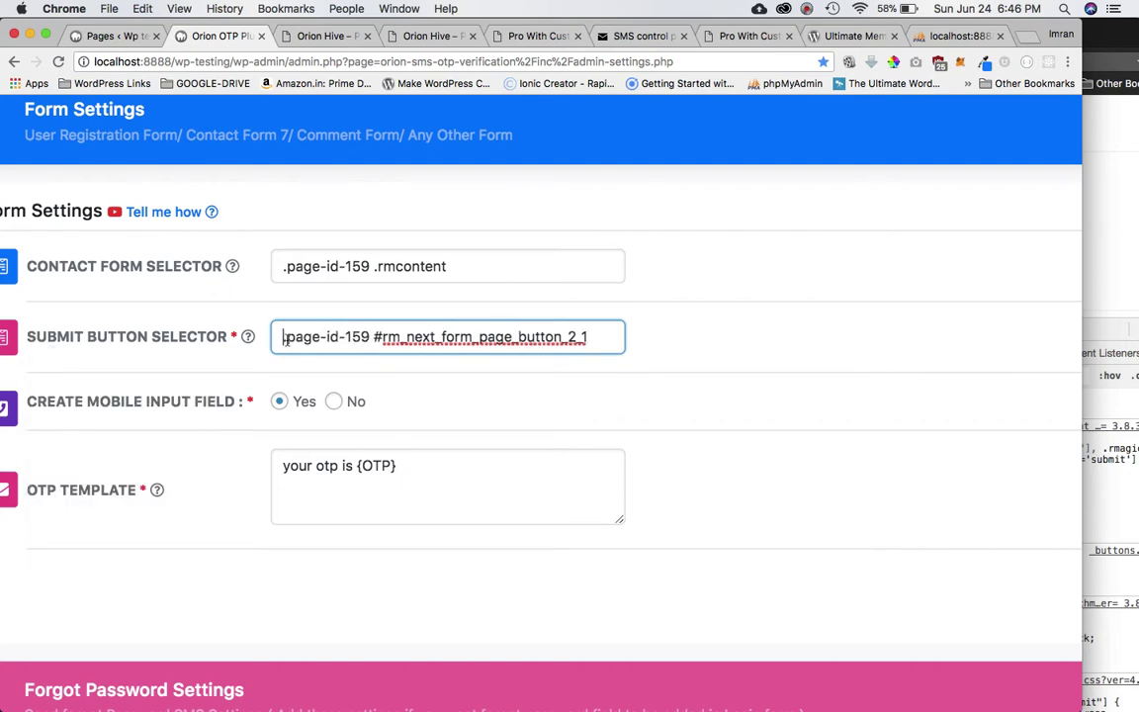
text(.)
click(371, 337)
scroll(395, 369, down, 2)
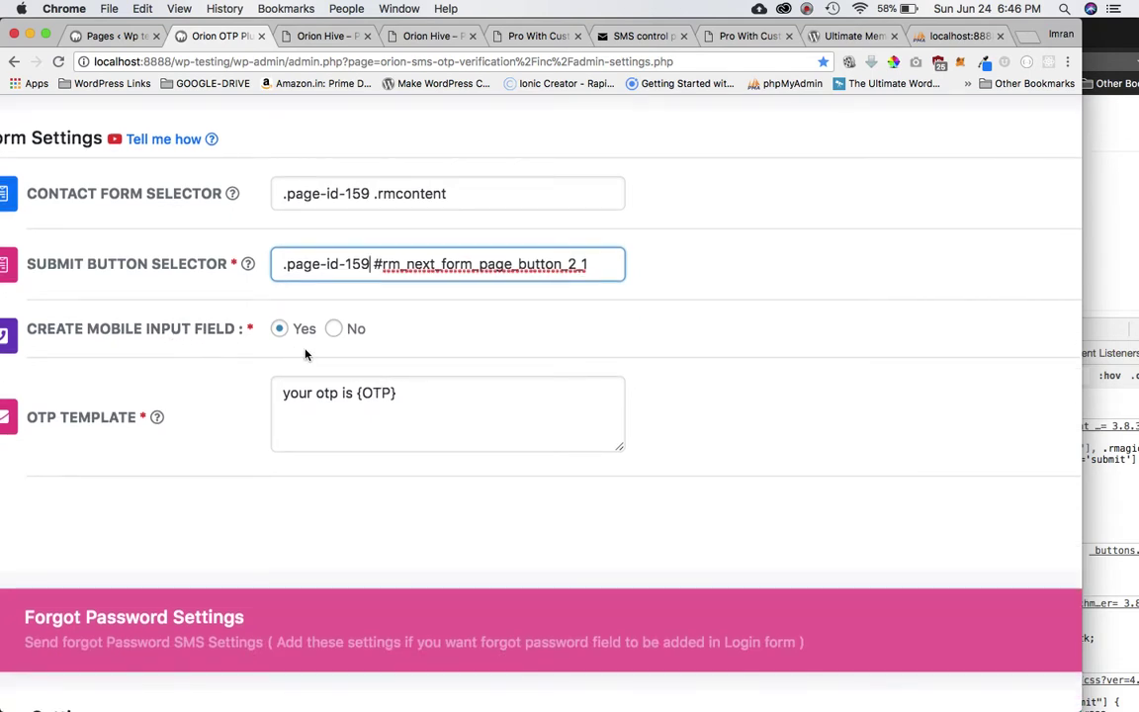
Set Create Mobile Input Field to No so the Mobile Input Name setting appears.
click(1098, 296)
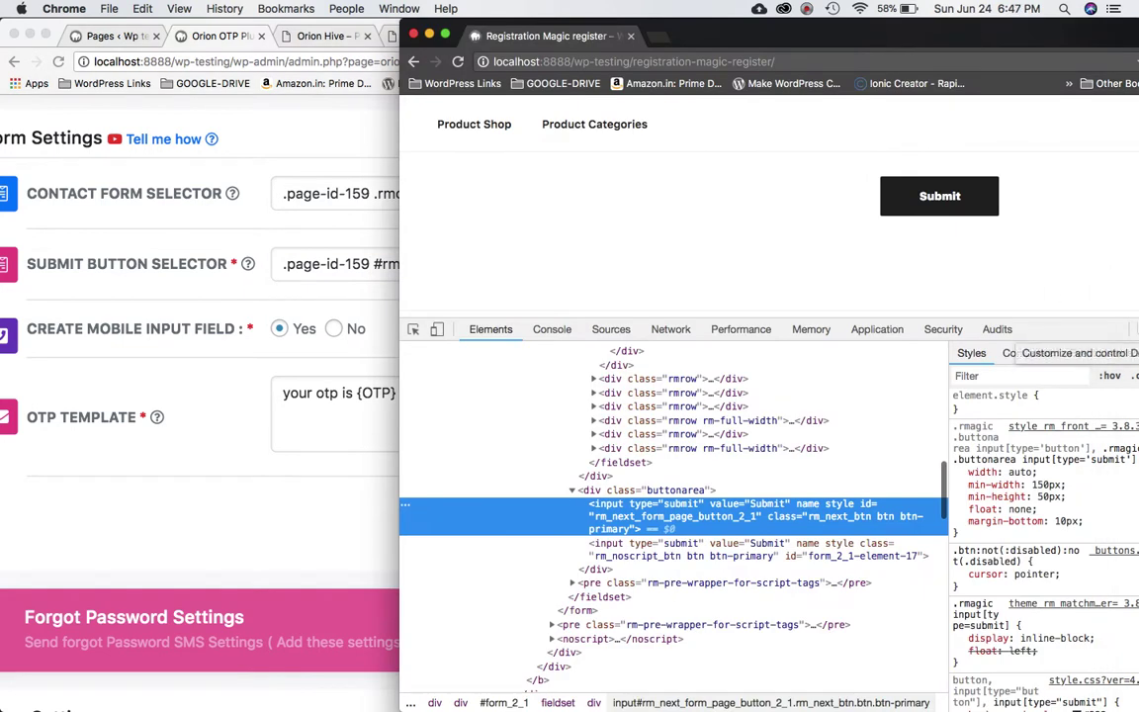
scroll(1056, 288, up, 10)
scroll(1056, 293, up, 3)
scroll(1056, 293, down, 10)
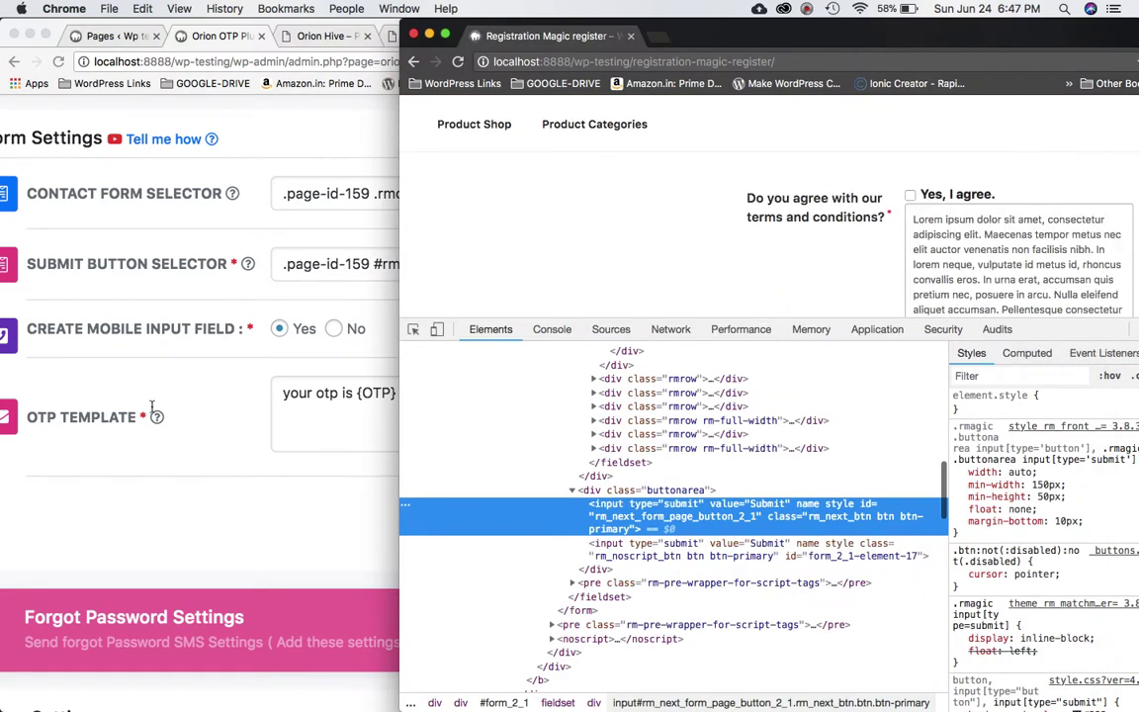
click(151, 406)
click(335, 330)
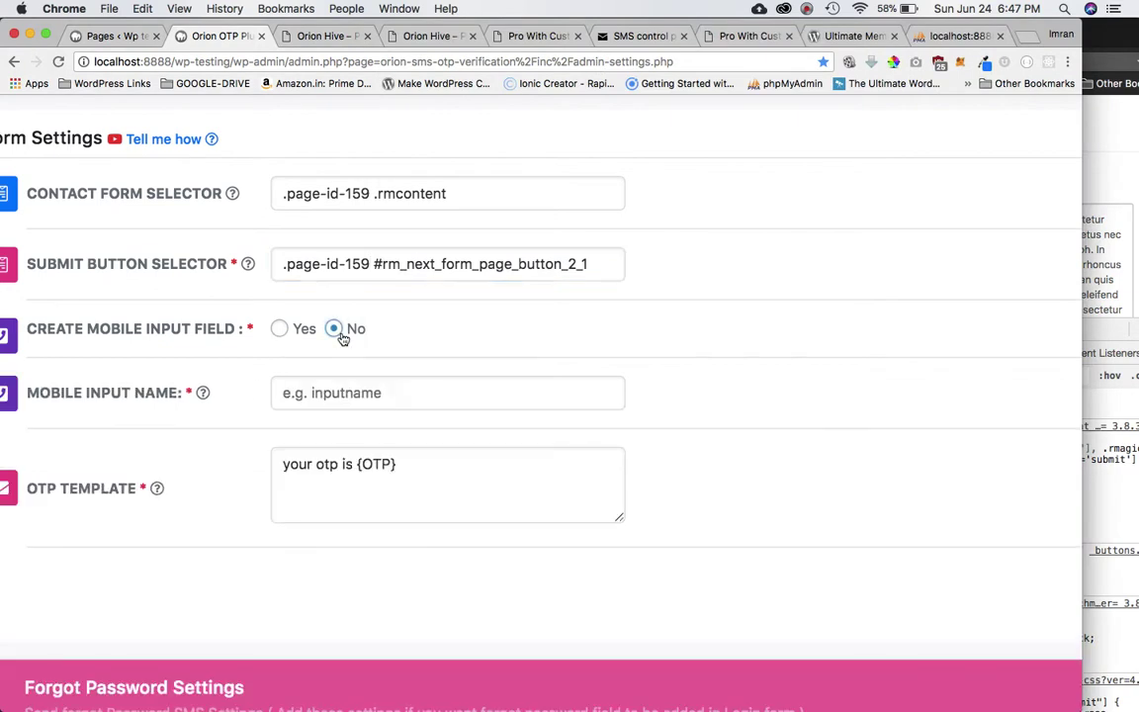
click(807, 9)
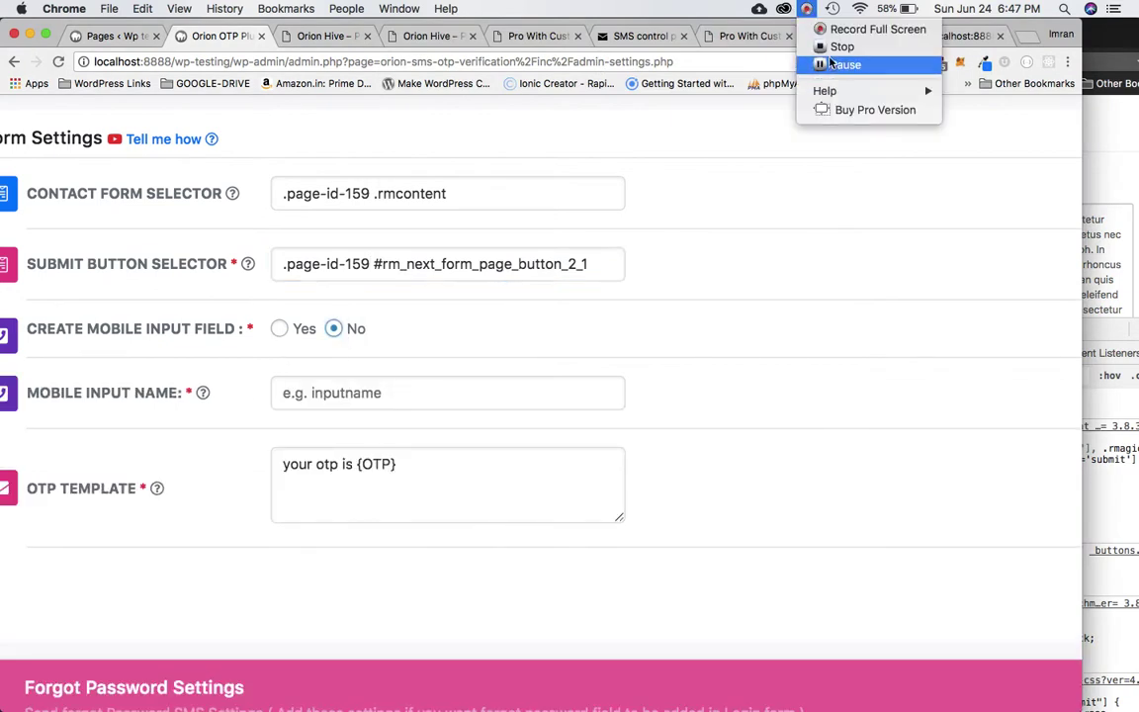
click(841, 66)
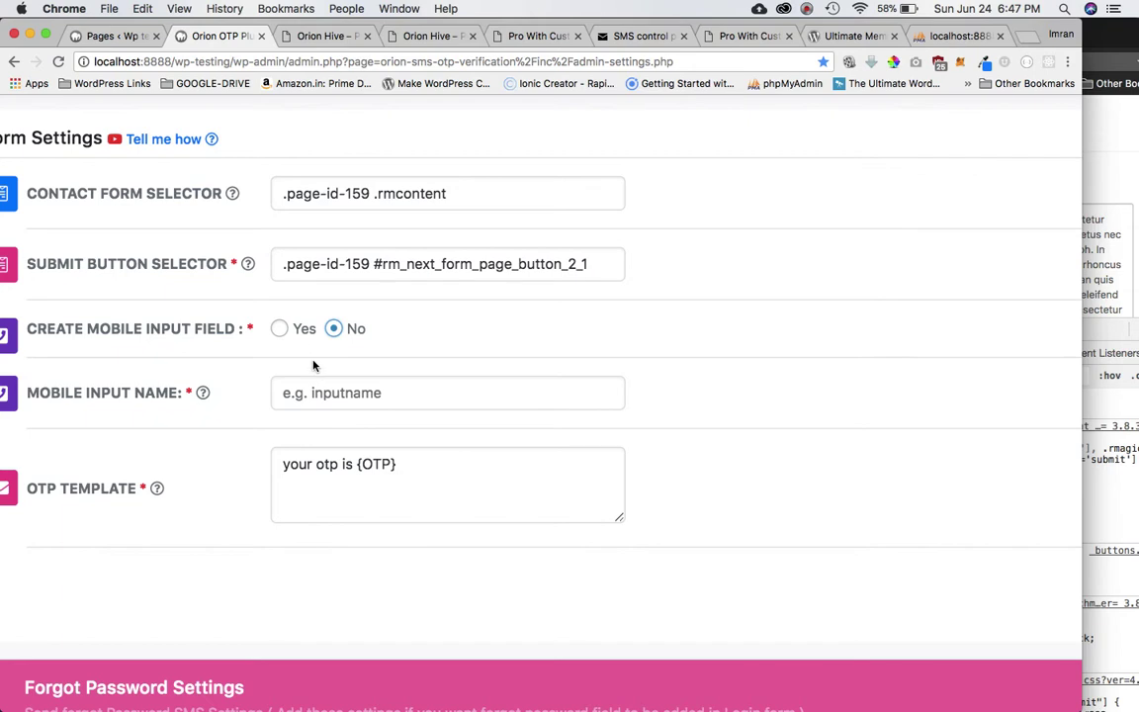
click(280, 329)
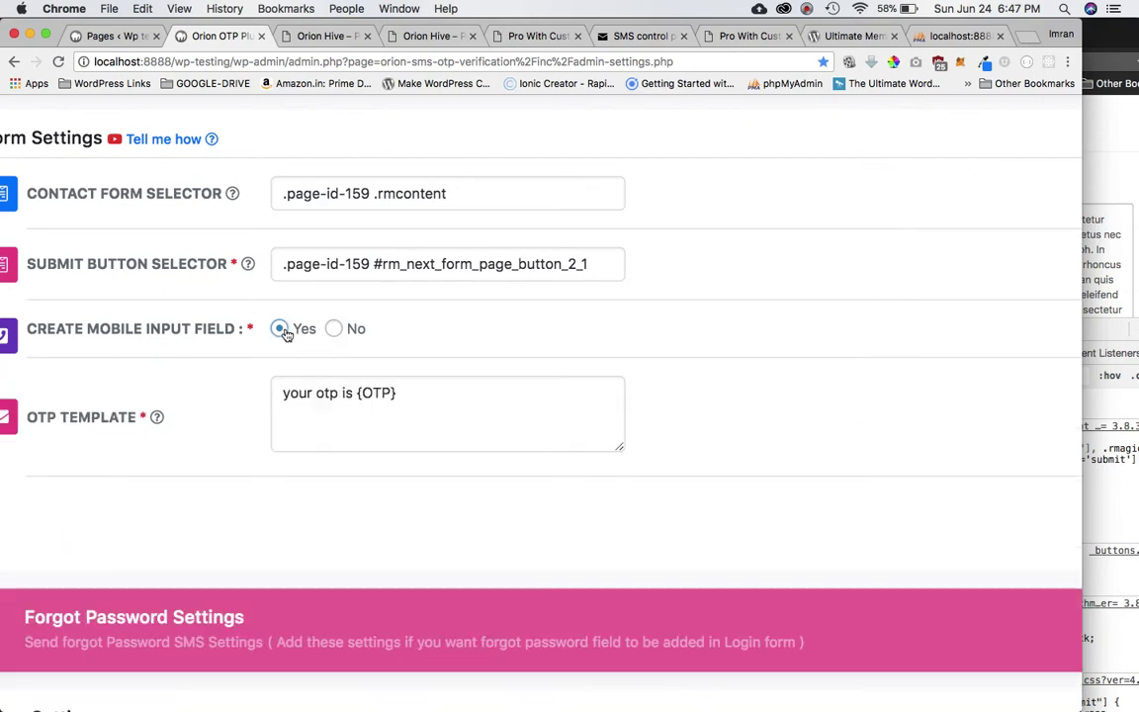
click(336, 332)
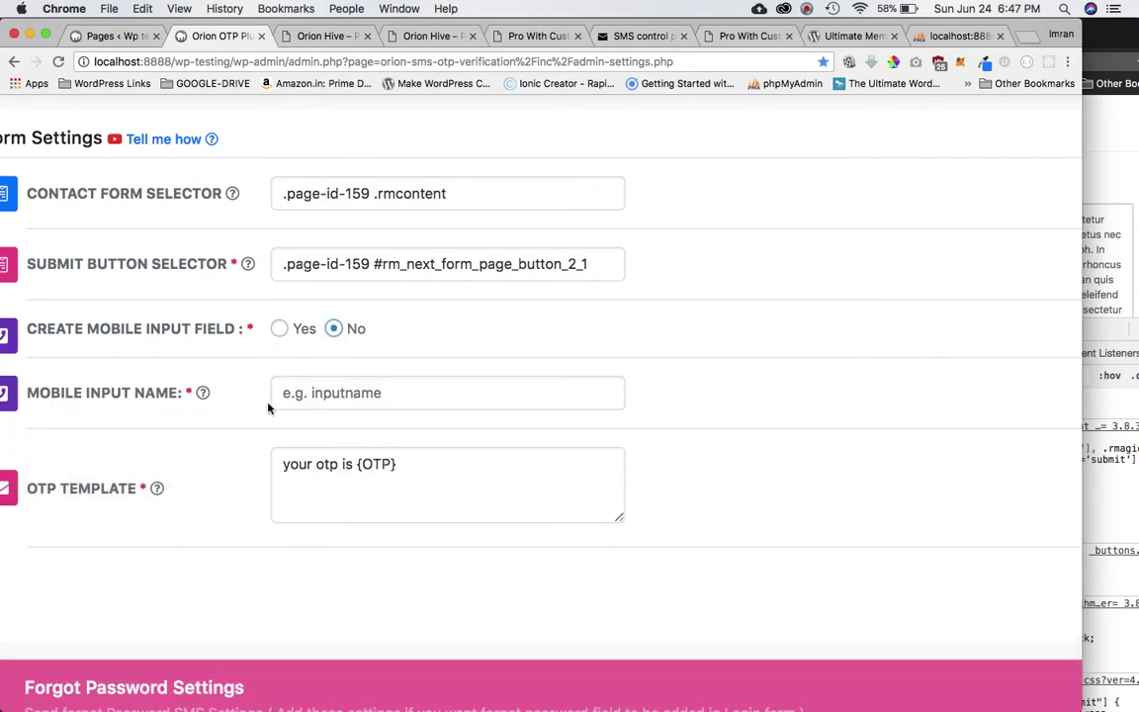
mouse_move(142, 406)
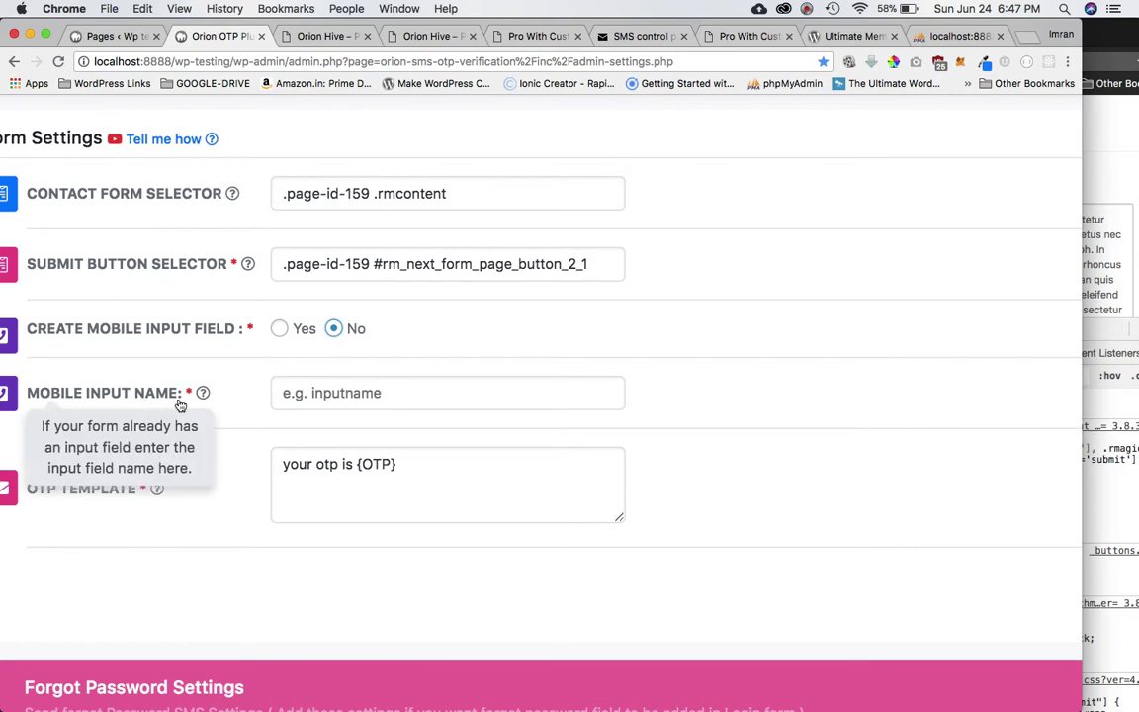
Set Create Mobile Input Field to Yes and the OTP template to 'your otp is {OTP}'.
click(281, 330)
click(302, 412)
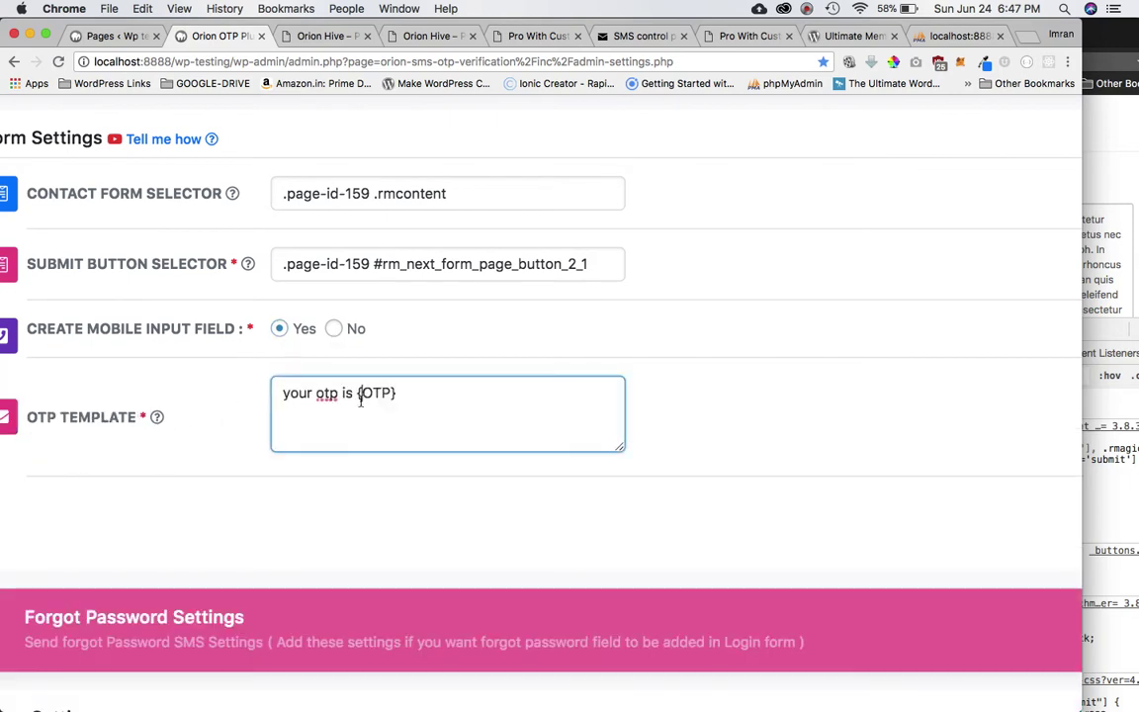
triple_click(402, 396)
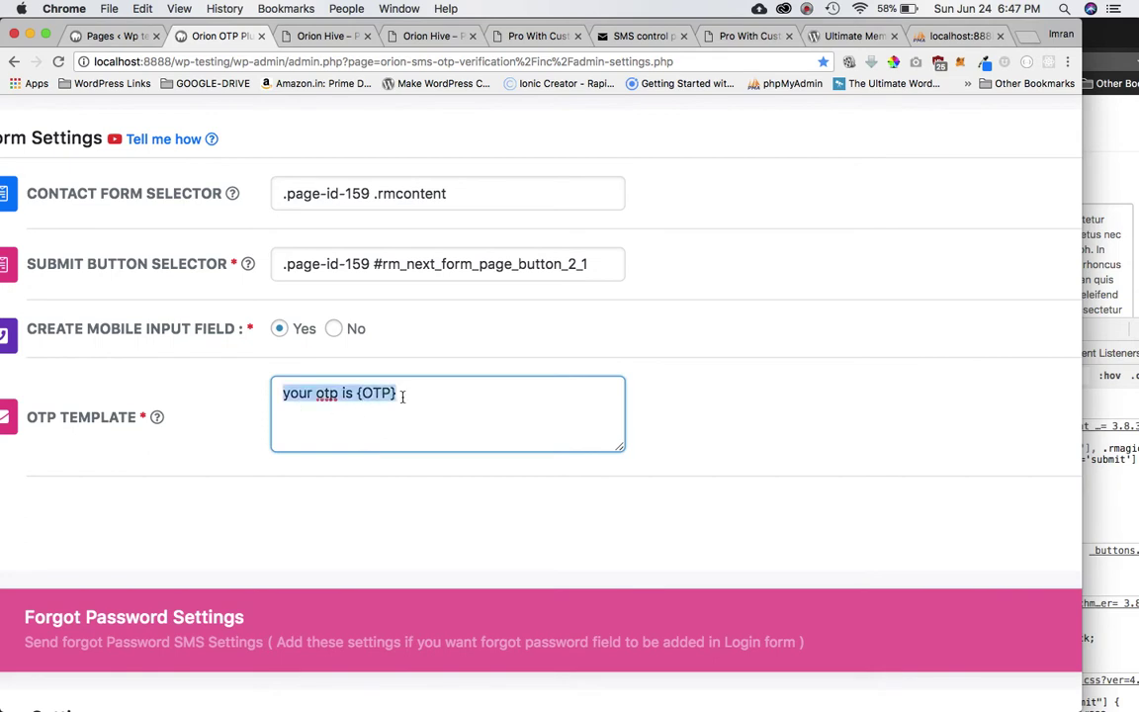
drag(399, 395, 358, 396)
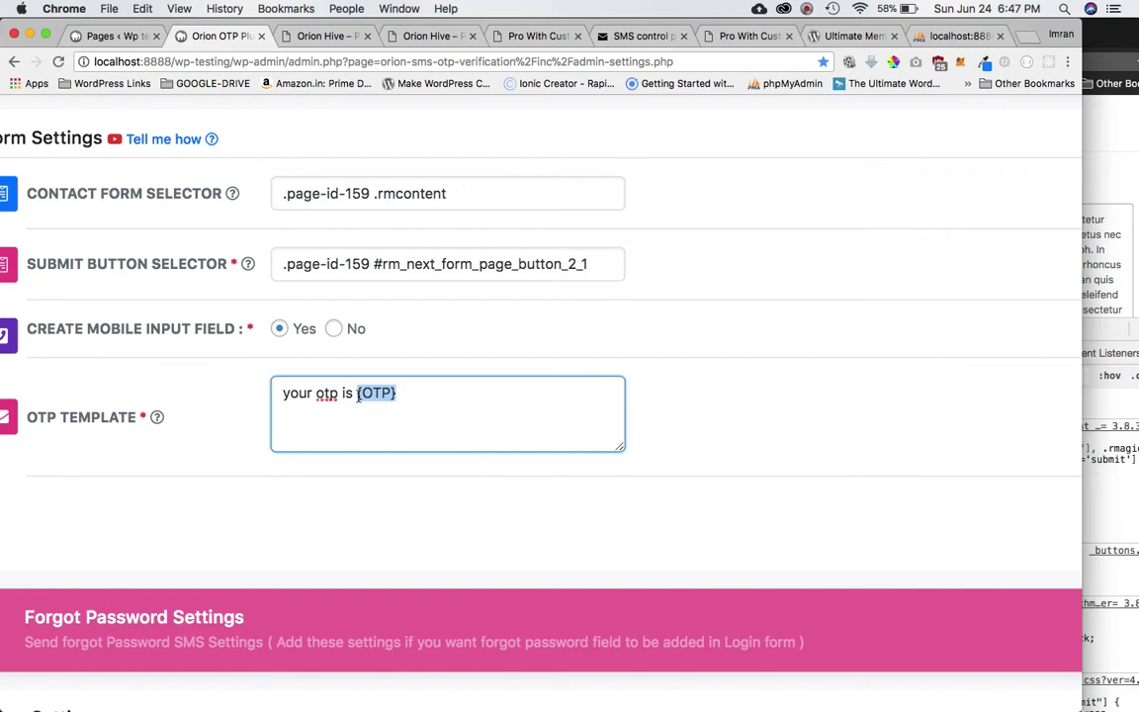
key(BackSpace)
key(super+a)
key(super+v)
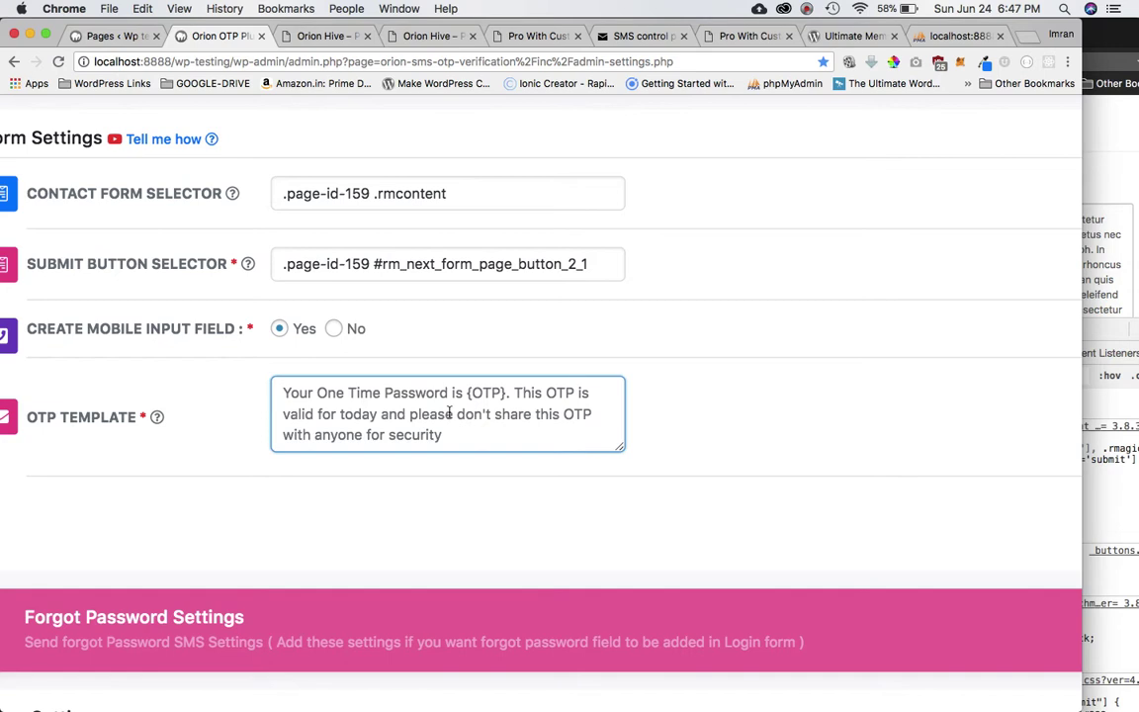
key(super+a)
text(yo)
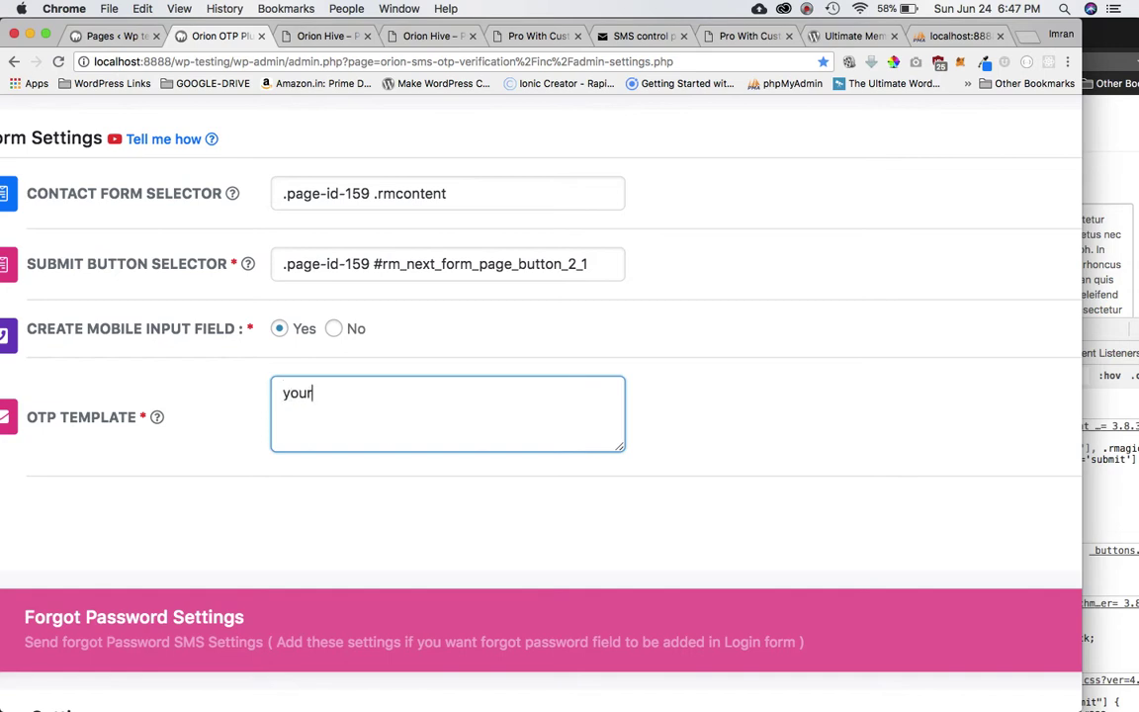
text(ur otp is {OTP})
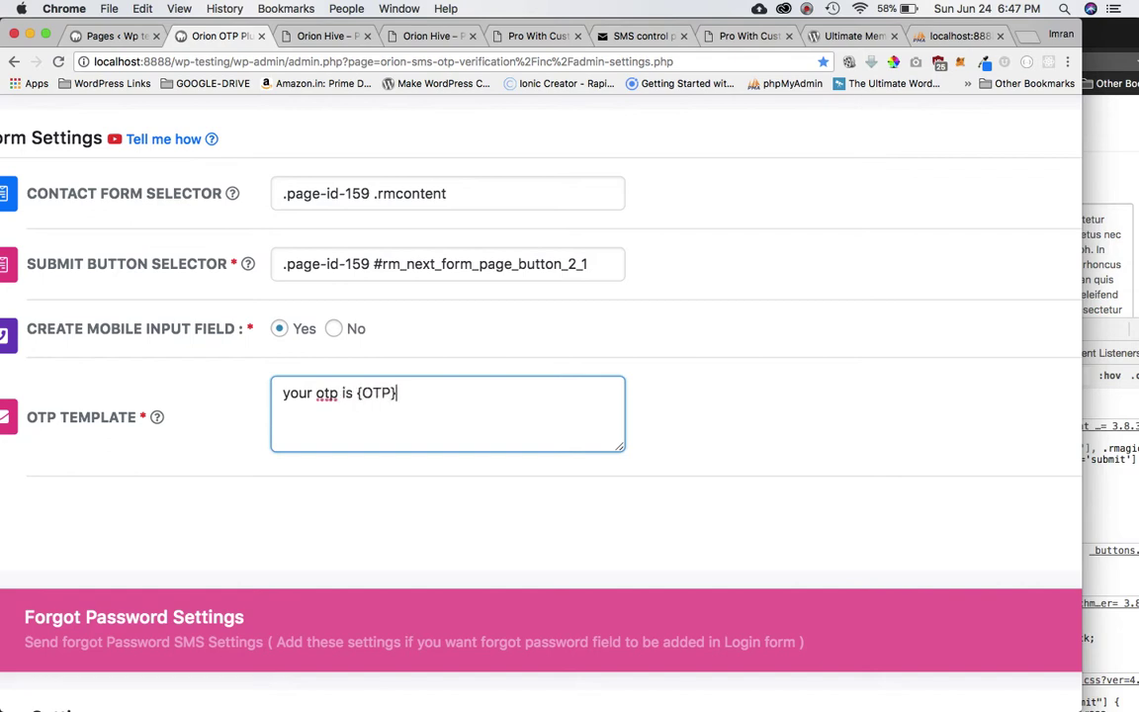
key(shift+Left)
key(shift+Left)
key(shift+Left)
key(shift+Left)
key(shift+Left)
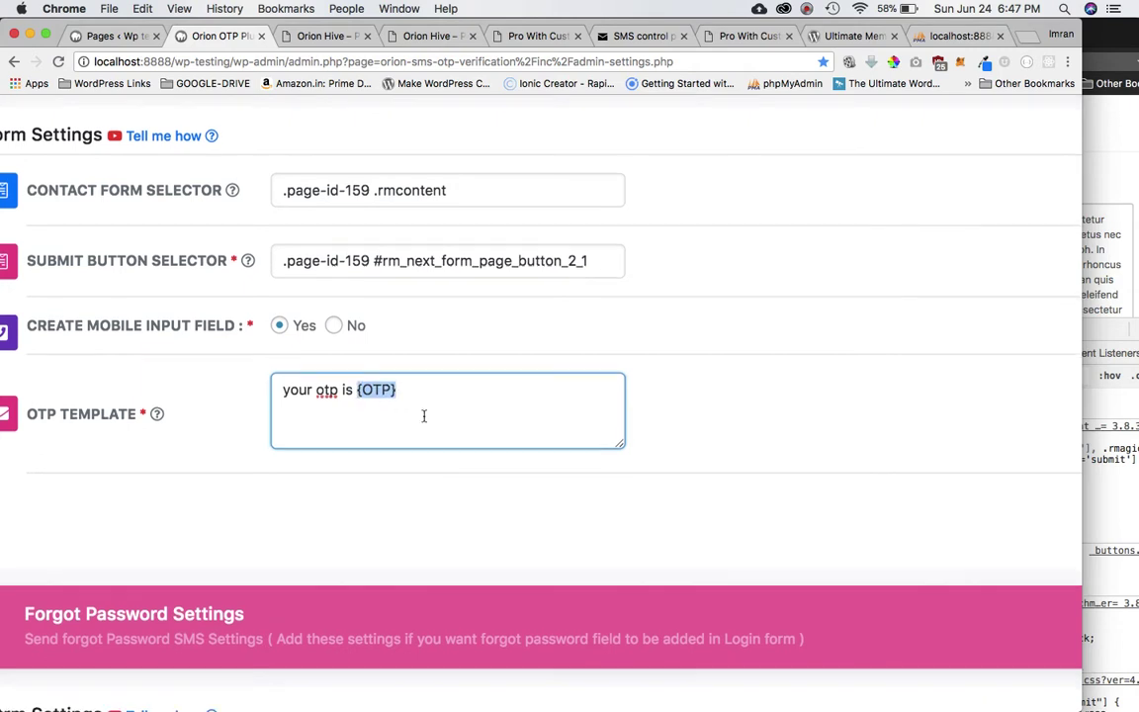
scroll(425, 416, down, 3)
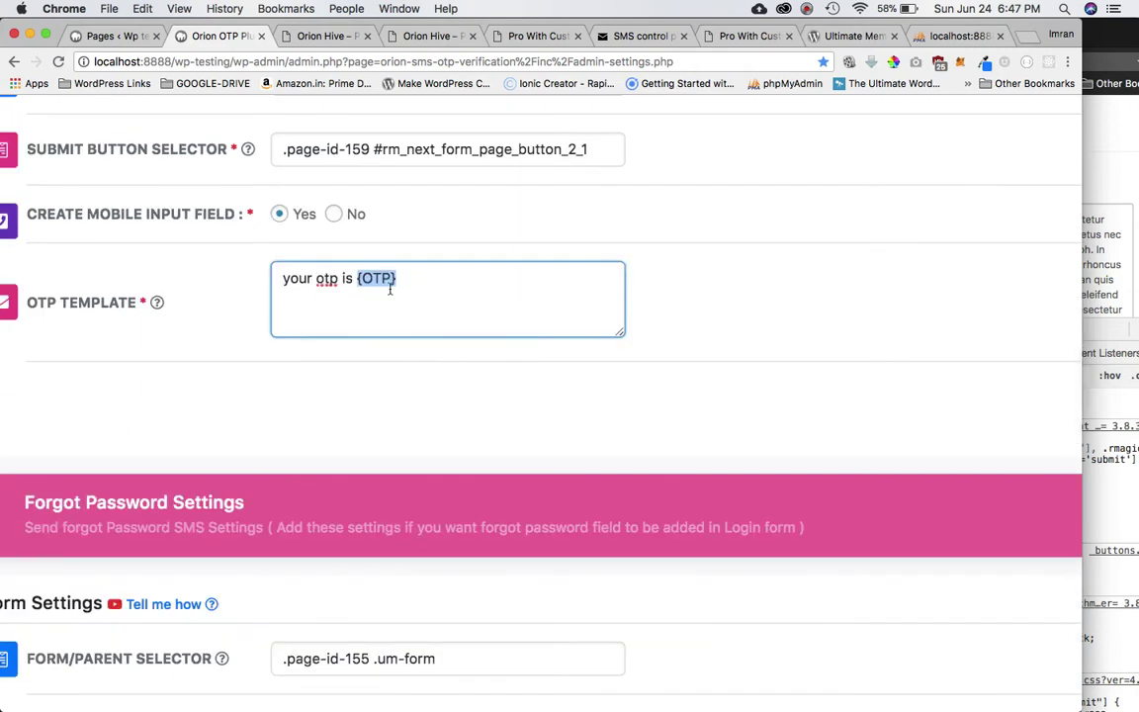
scroll(453, 406, down, 3)
scroll(453, 406, up, 5)
scroll(421, 364, down, 15)
Save the Orion OTP settings and close DevTools in the resized registration window.
click(213, 593)
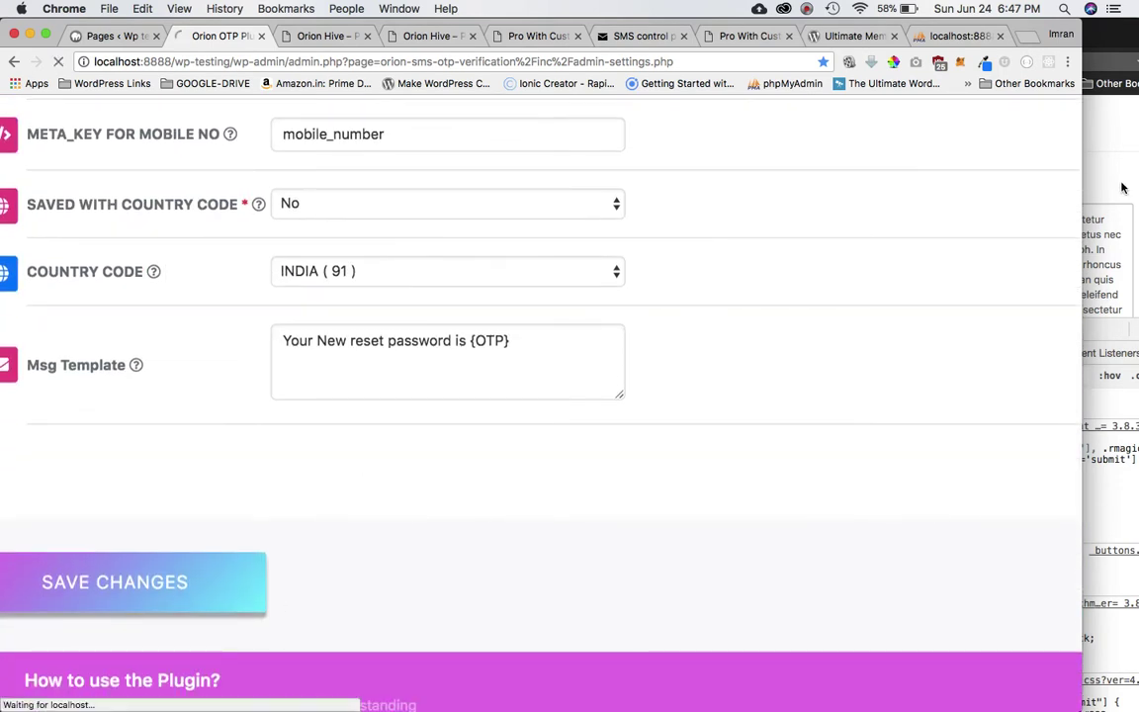
key(super+grave)
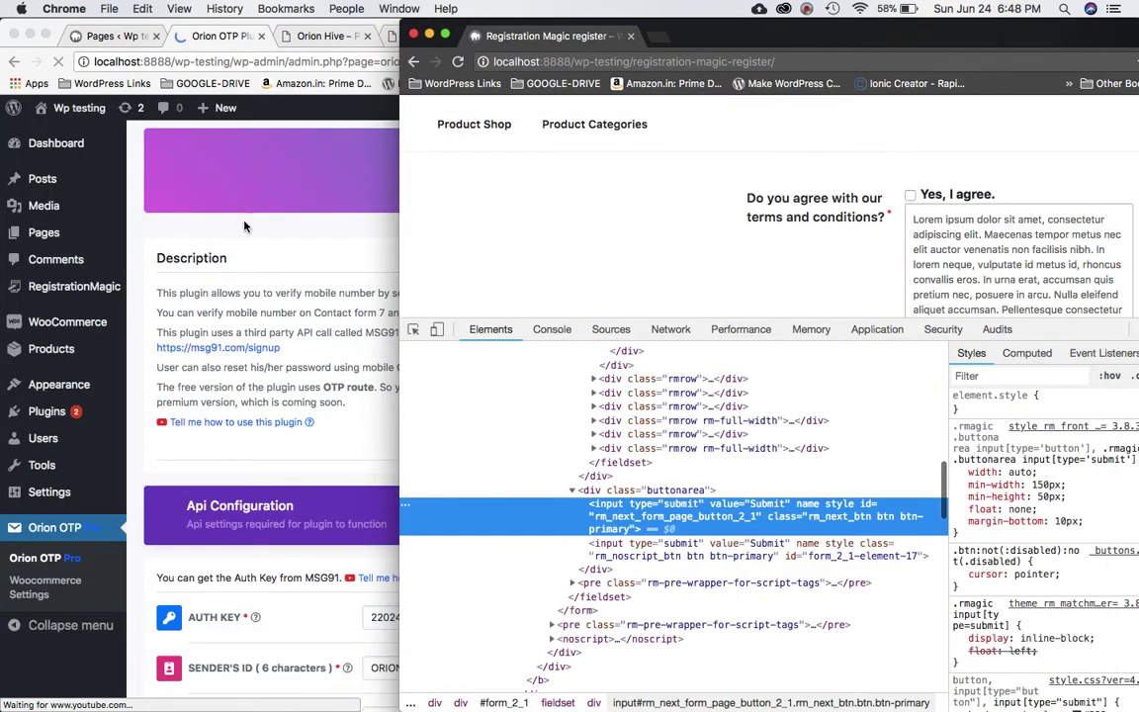
click(480, 199)
drag(399, 176, 146, 204)
drag(1079, 38, 1033, 38)
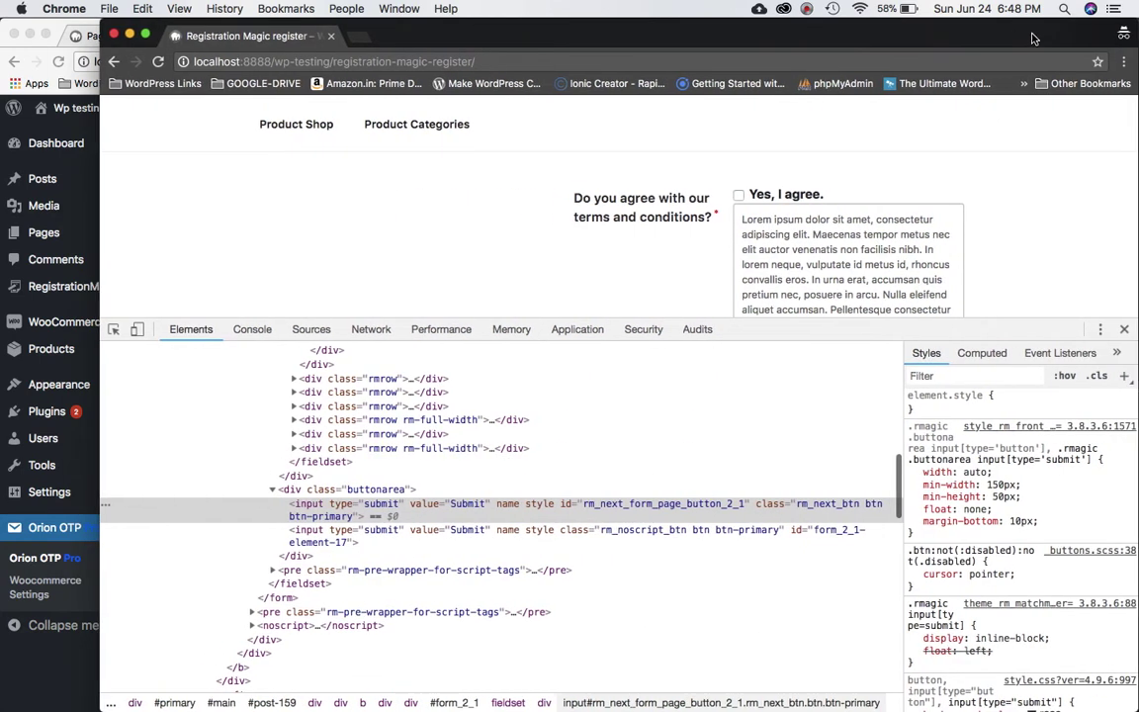
click(1124, 328)
Reload the register page and check the new required +91 mobile number field.
scroll(792, 390, up, 5)
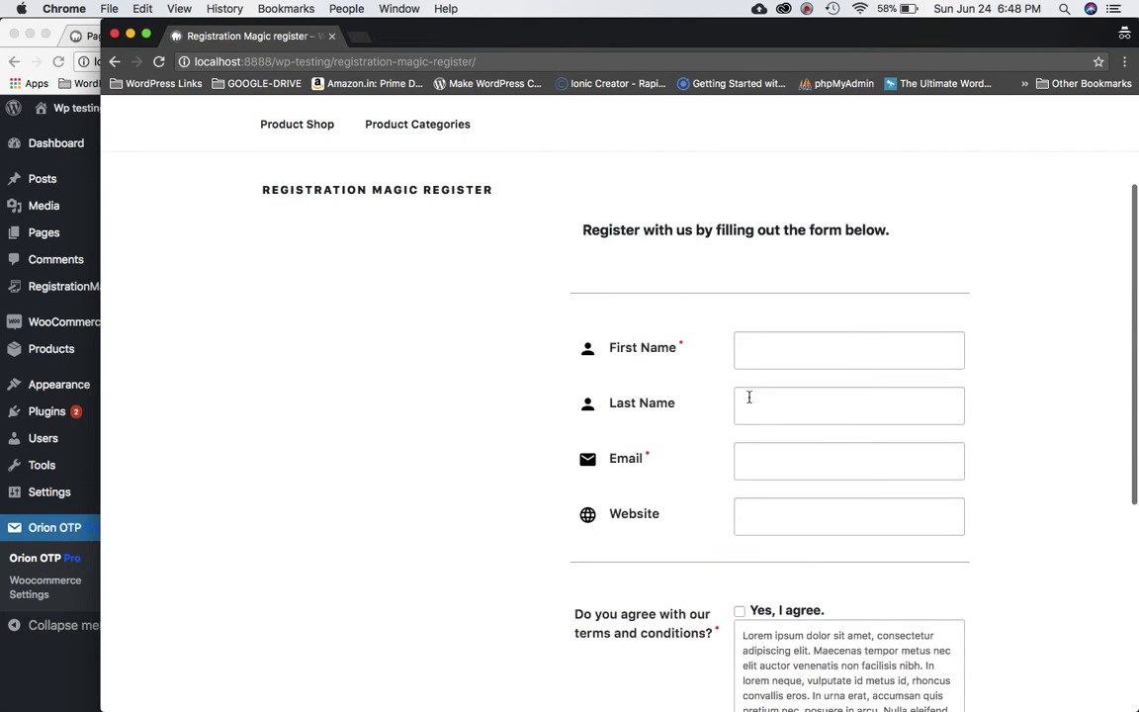
key(super+r)
scroll(749, 396, down, 5)
click(656, 623)
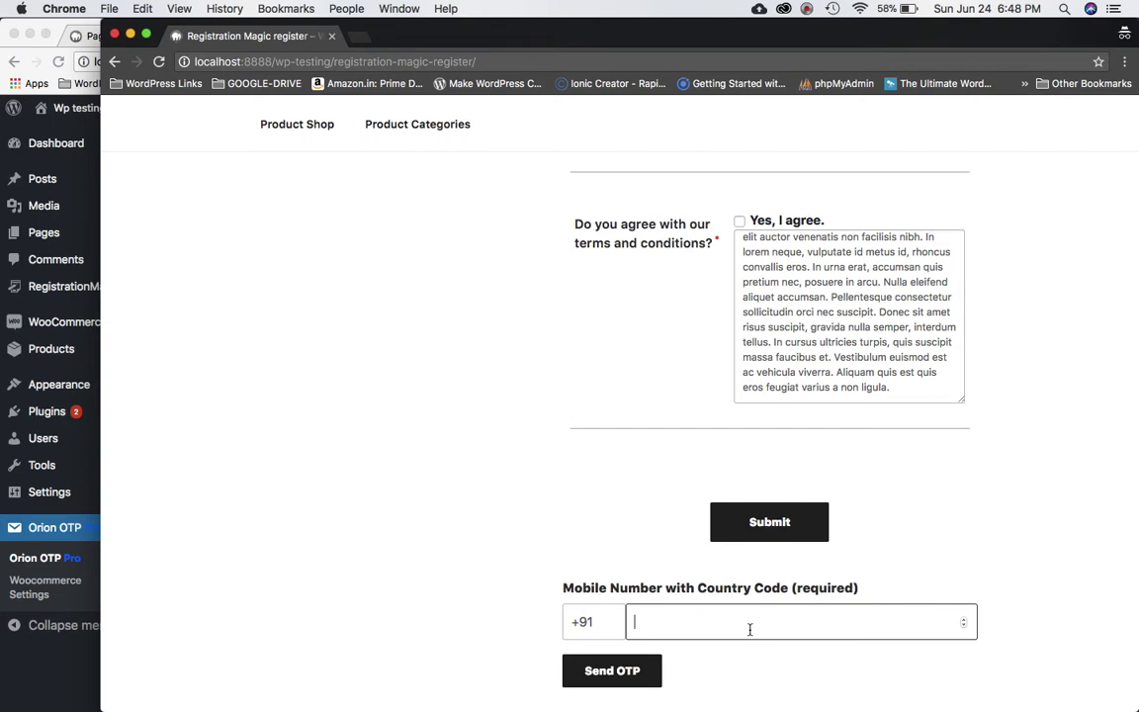
scroll(801, 549, up, 5)
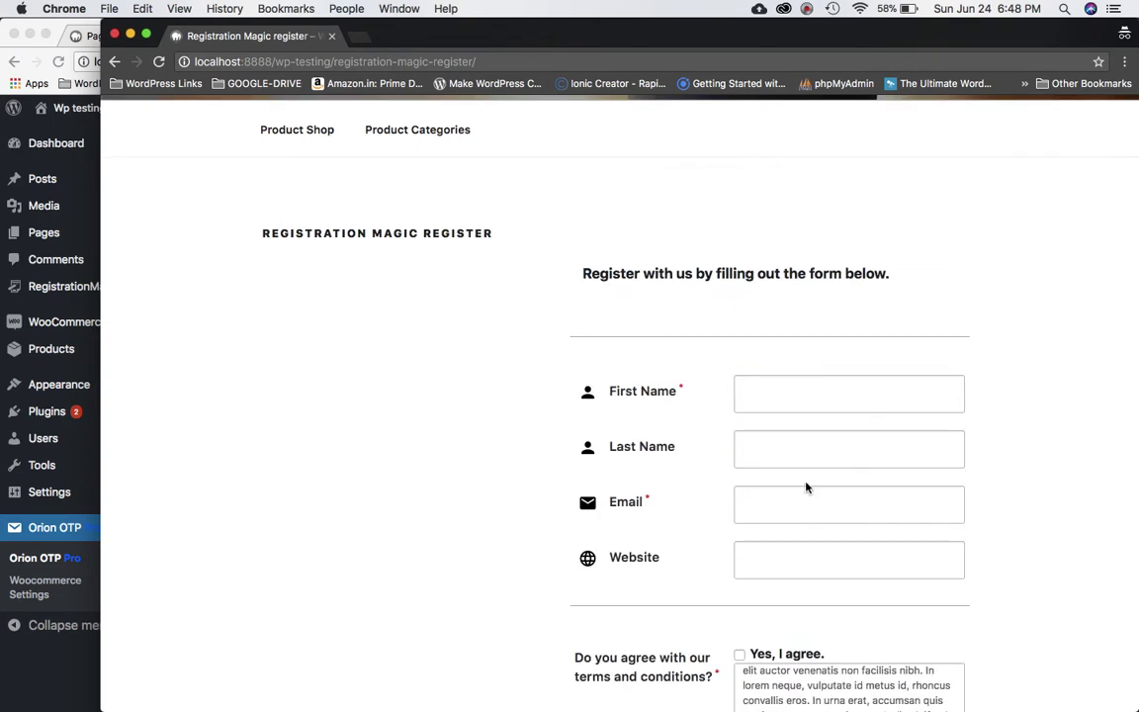
scroll(806, 486, down, 3)
scroll(806, 487, down, 2)
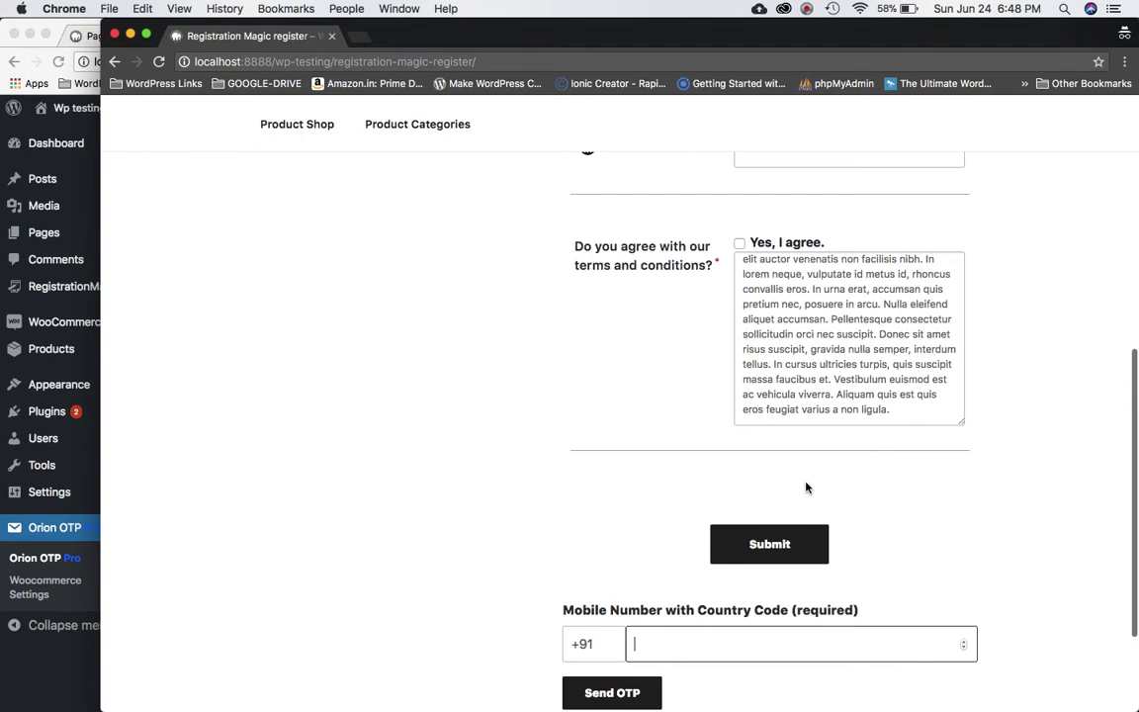
scroll(806, 487, up, 8)
scroll(806, 485, down, 10)
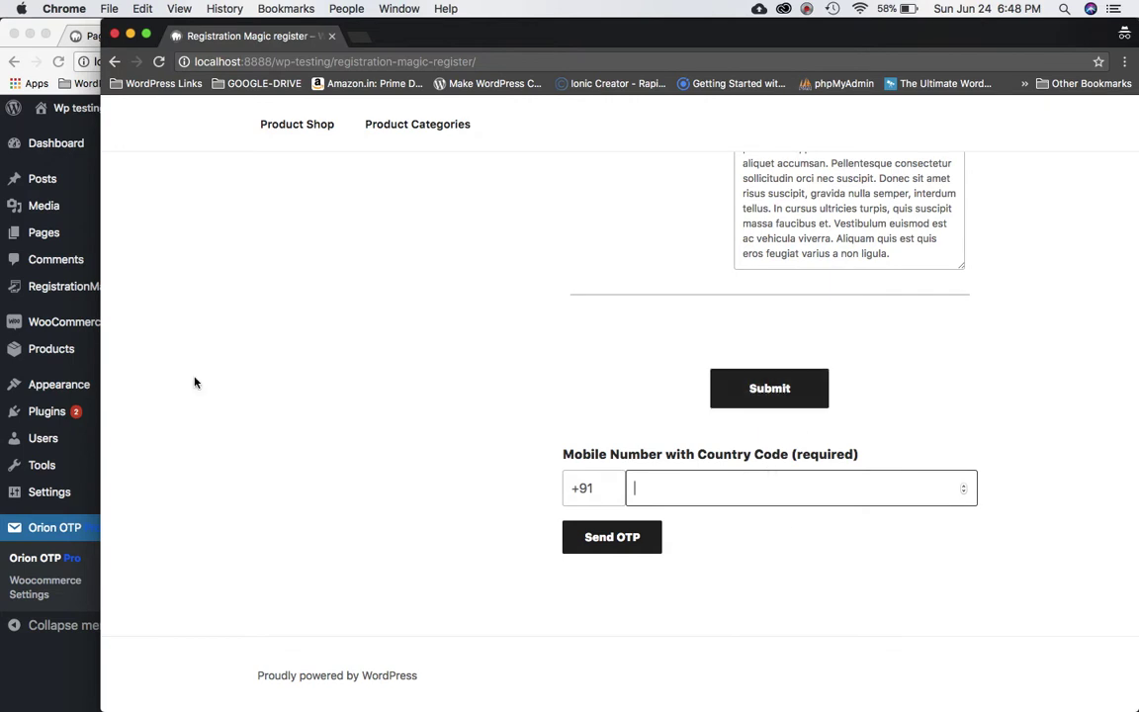
drag(99, 297, 738, 213)
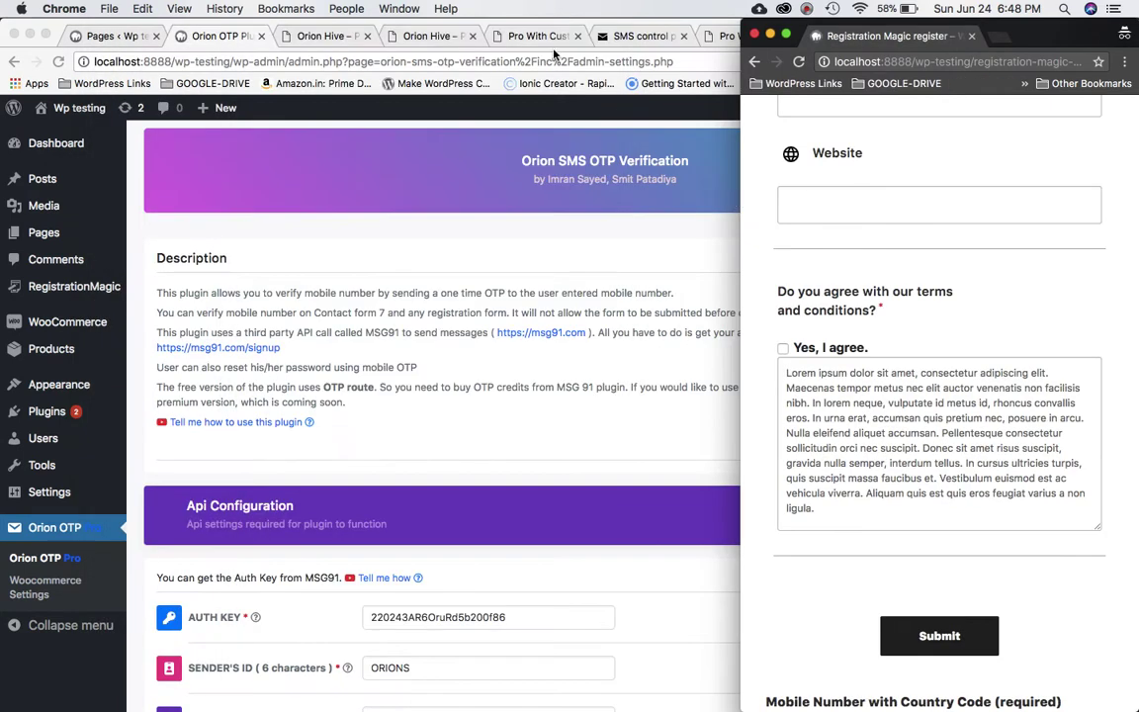
Look over the Orion Hive Basic, Pro and Pro with Customization pricing, then return to the registration form.
click(330, 35)
scroll(653, 262, up, 5)
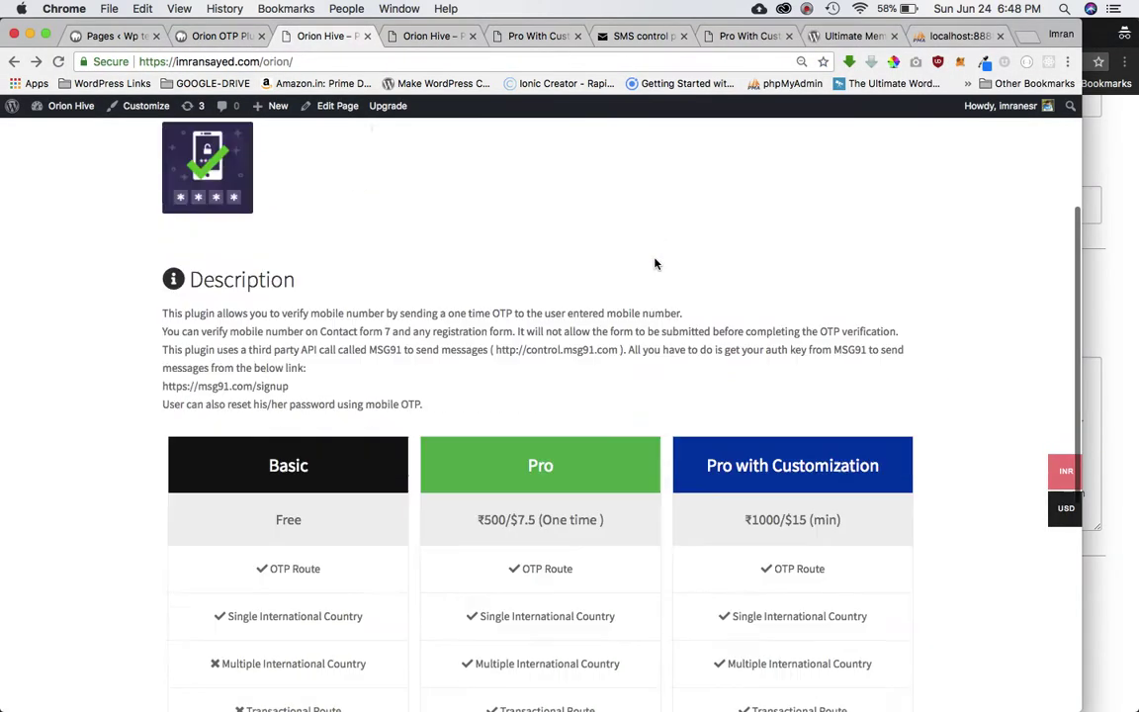
scroll(654, 262, down, 6)
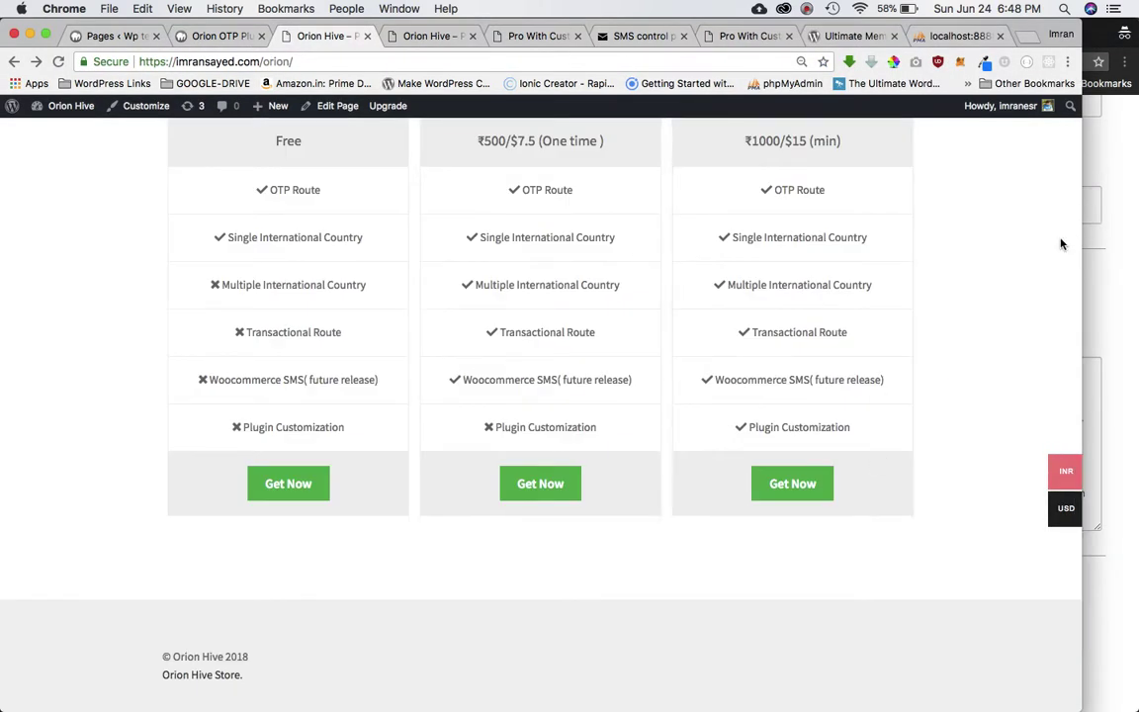
click(1098, 247)
drag(739, 148, 390, 119)
scroll(781, 292, down, 1)
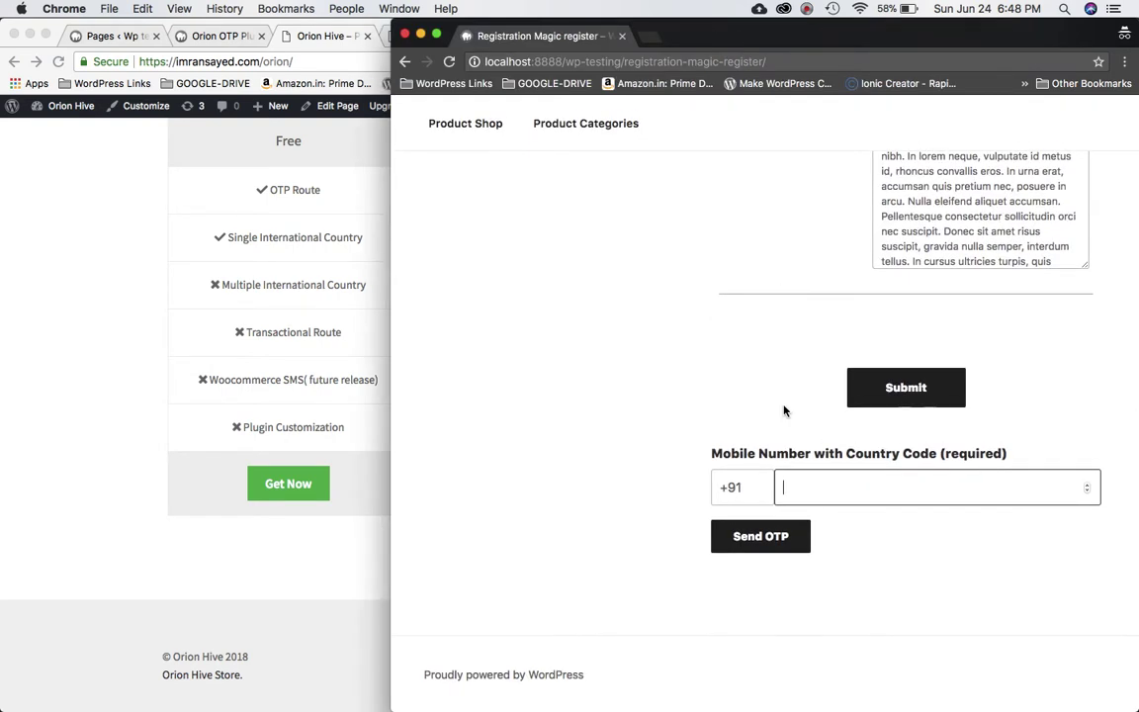
Examine the +91 country code prefix in the mobile number field.
triple_click(739, 487)
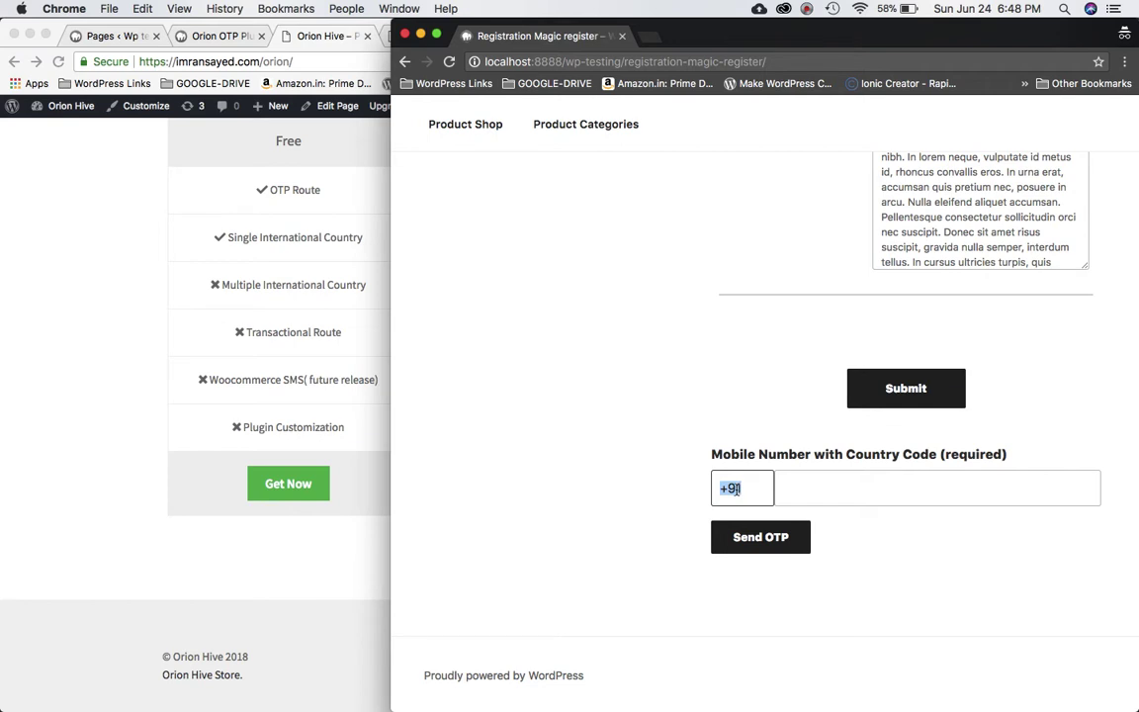
click(826, 482)
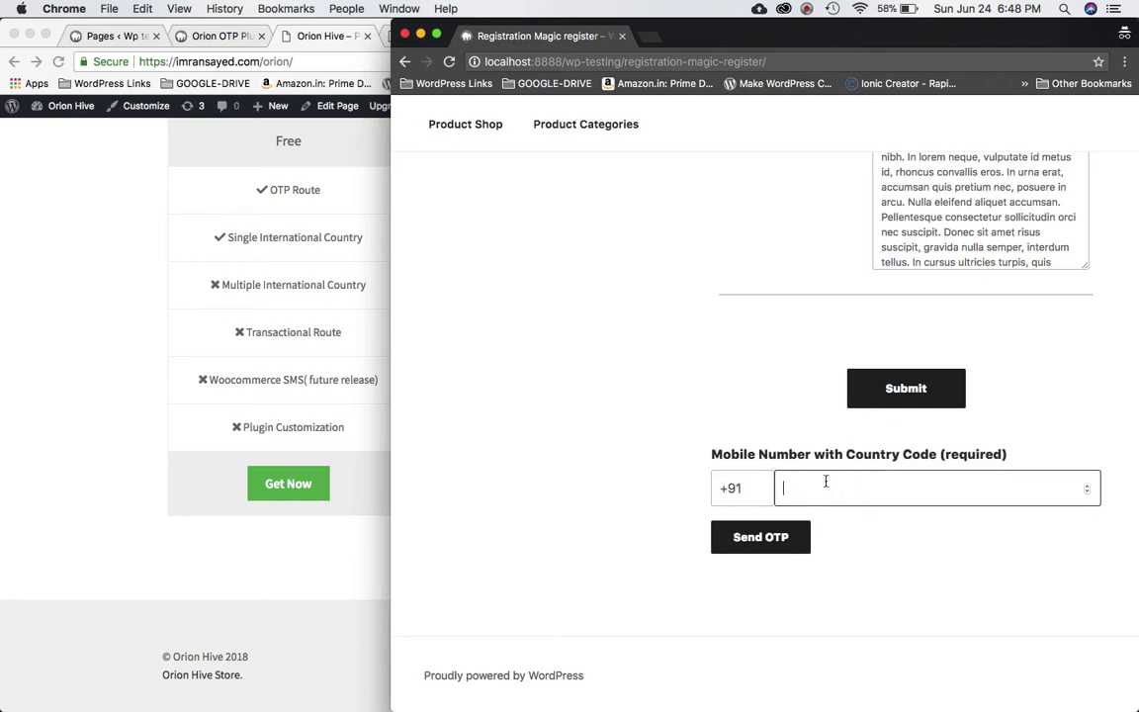
double_click(755, 489)
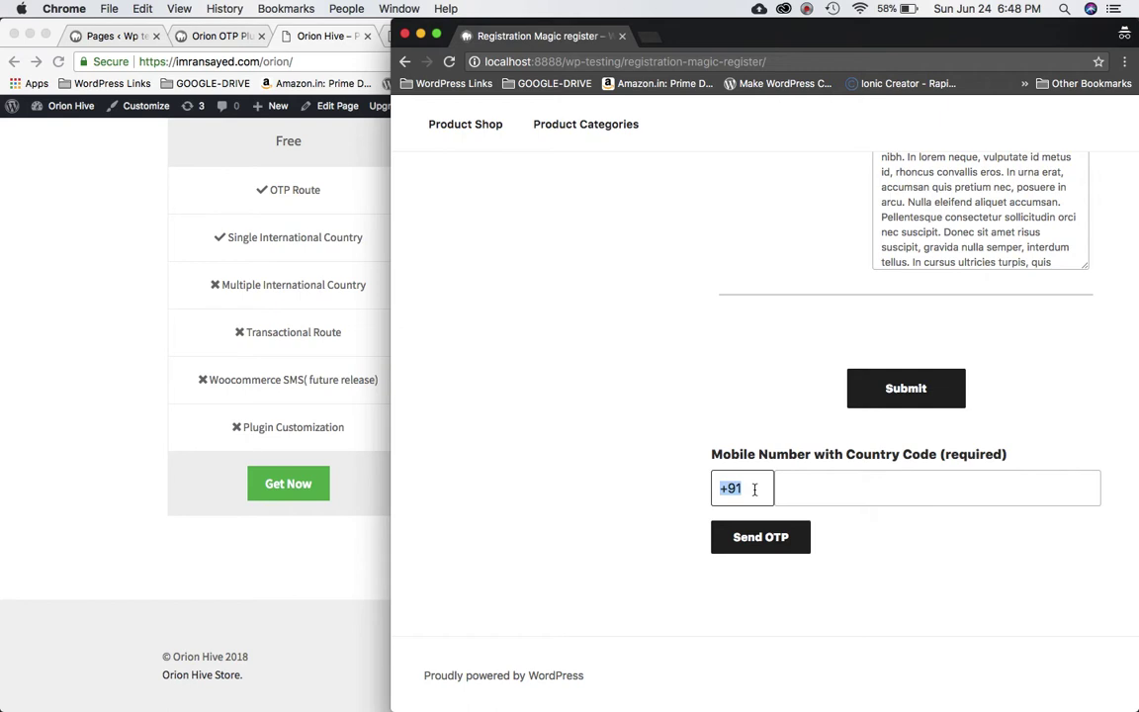
click(883, 493)
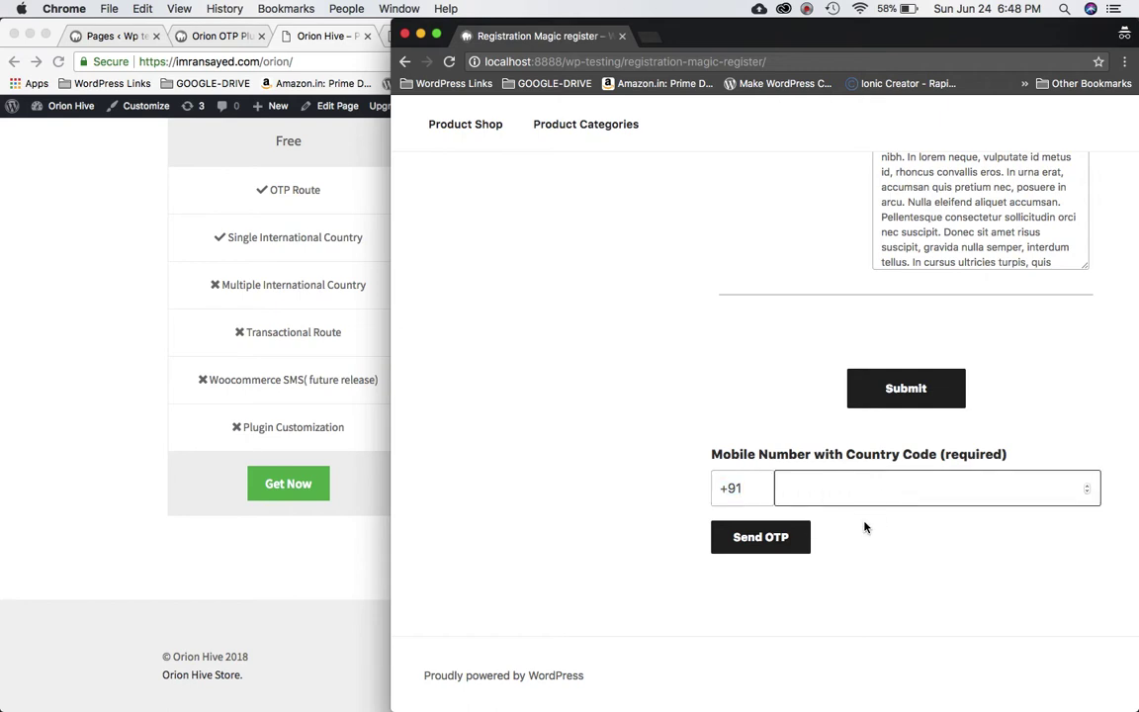
click(806, 9)
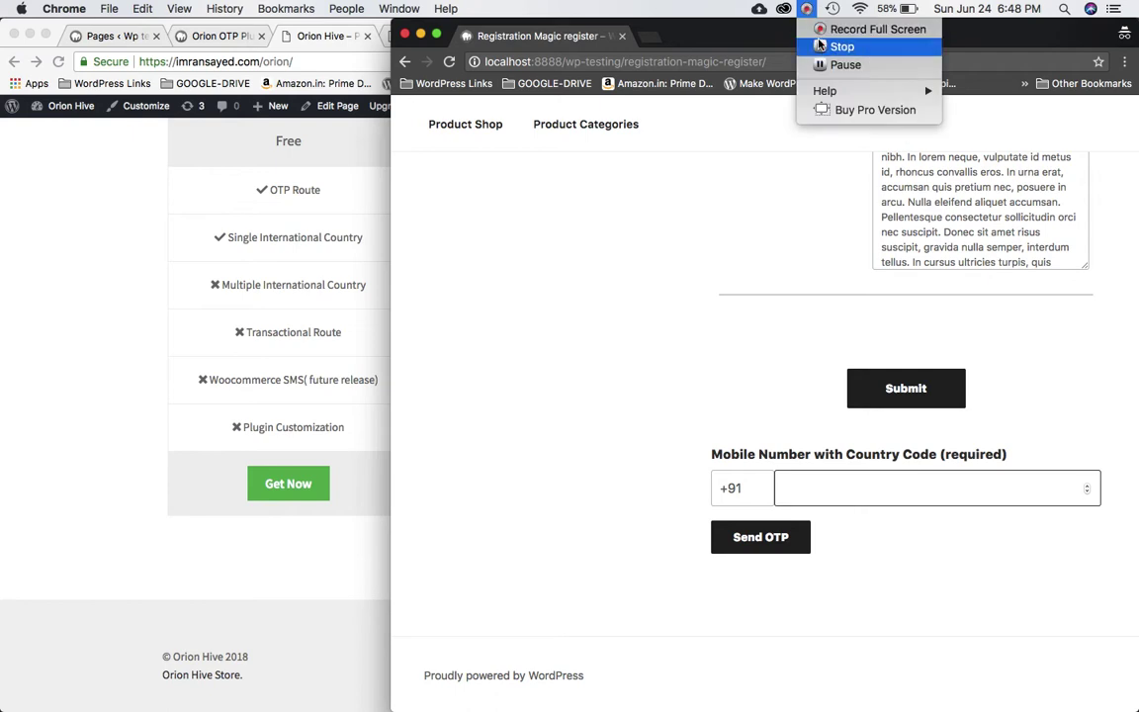
click(822, 64)
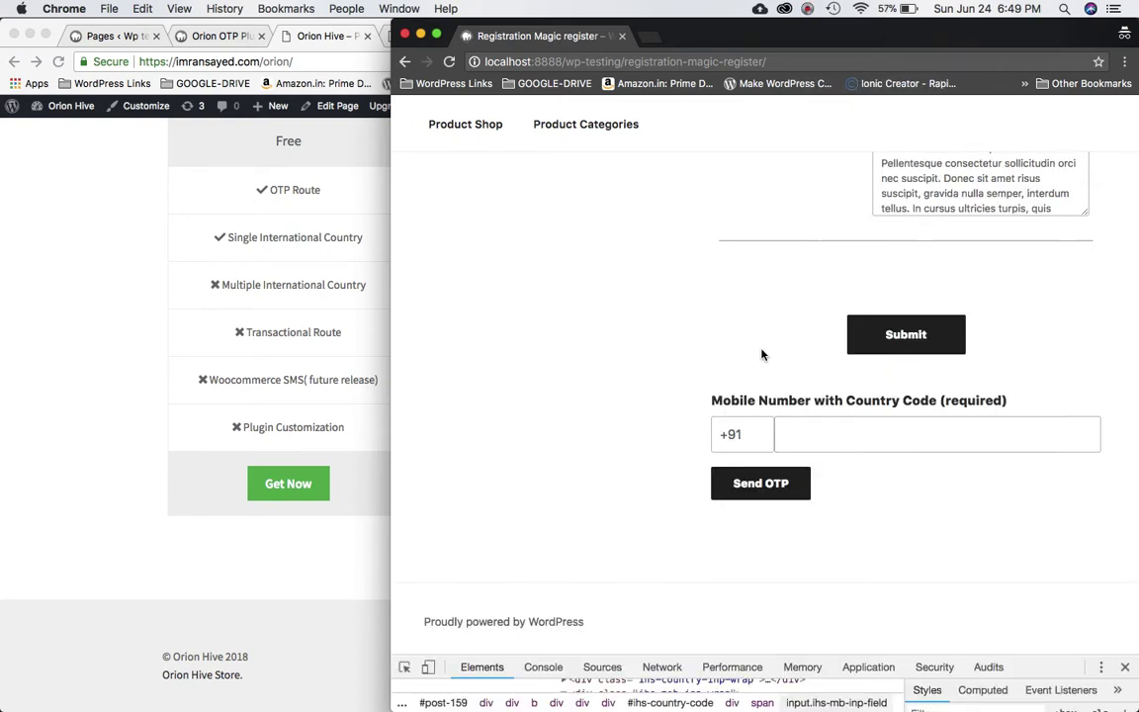
scroll(796, 353, up, 5)
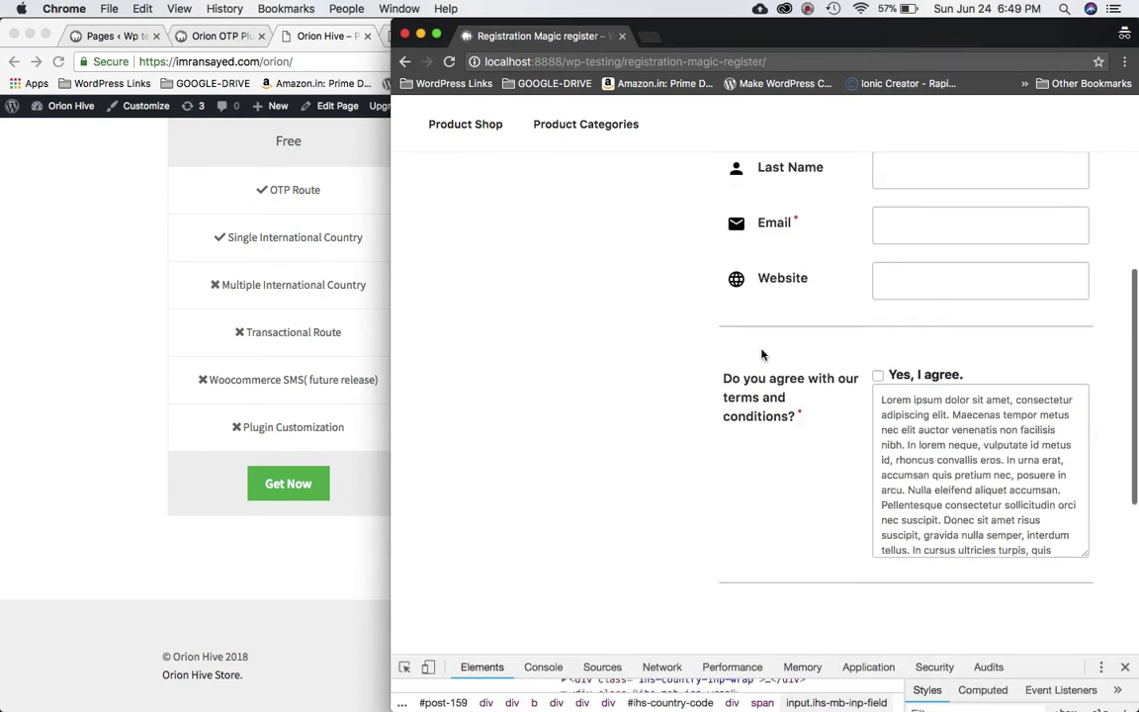
scroll(796, 353, down, 3)
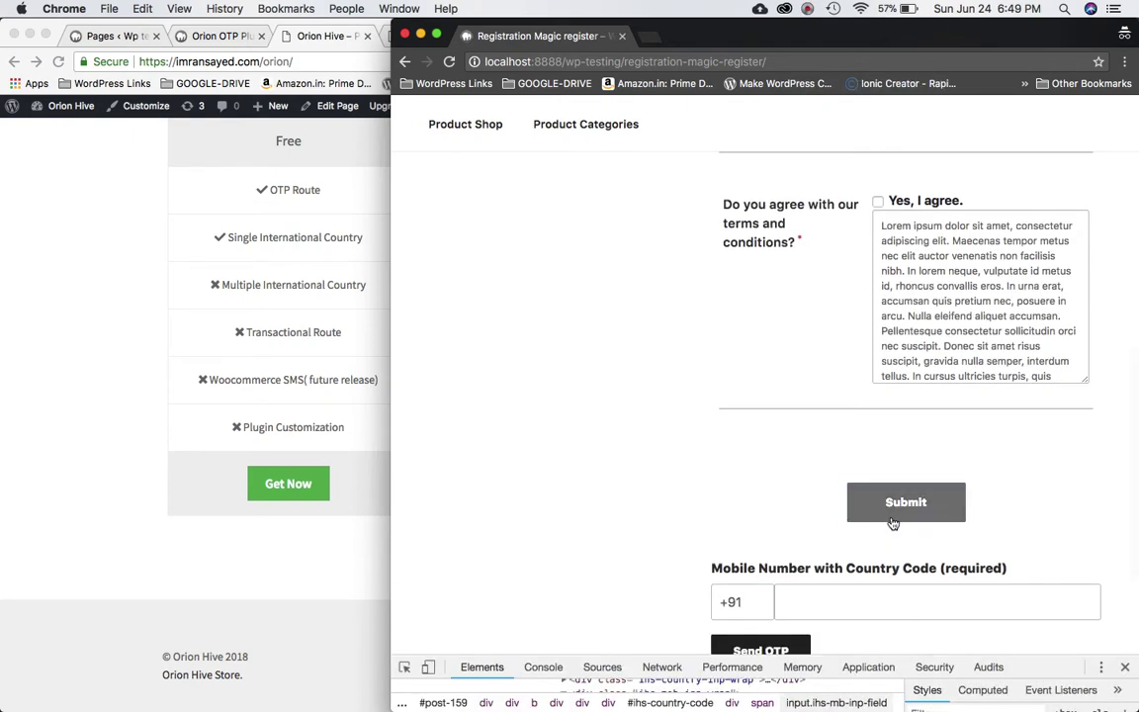
Try submitting the registration form without OTP verification to see it refused.
click(893, 519)
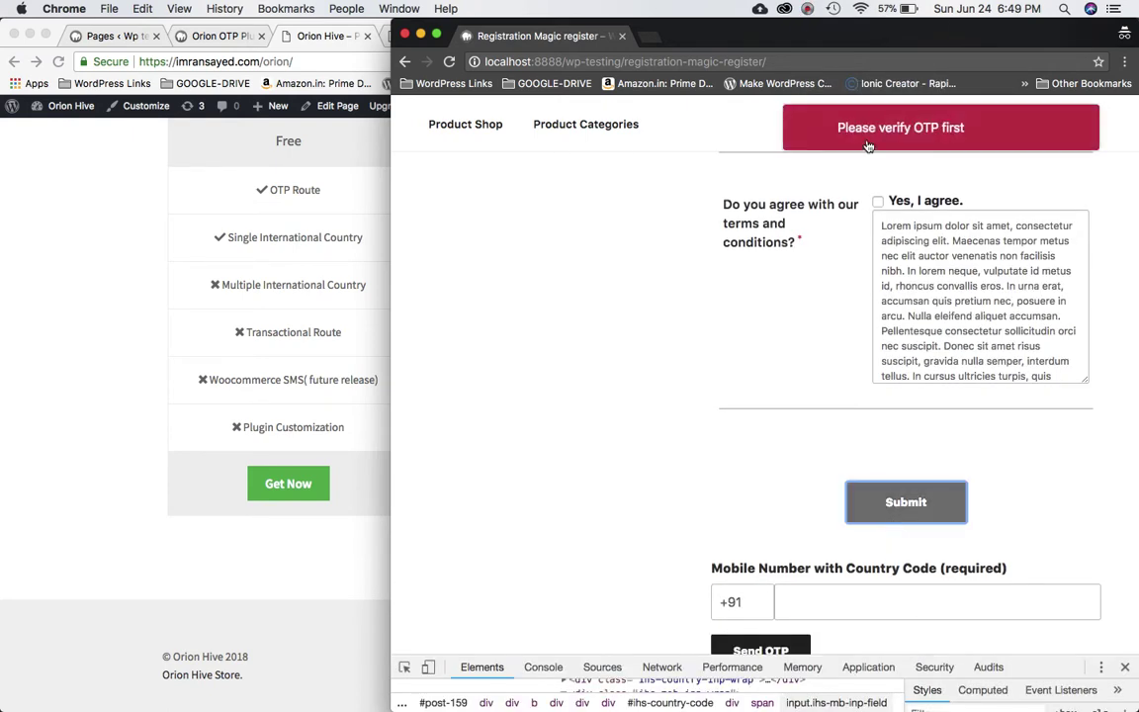
scroll(881, 268, up, 3)
scroll(823, 337, down, 5)
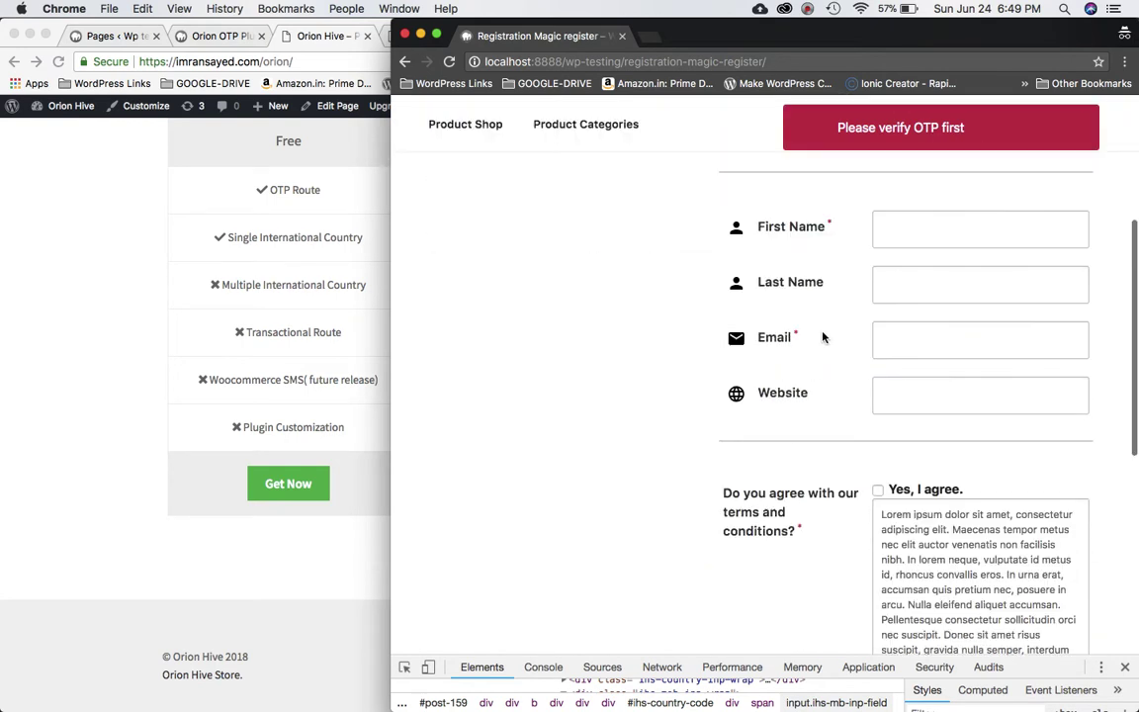
scroll(822, 337, up, 5)
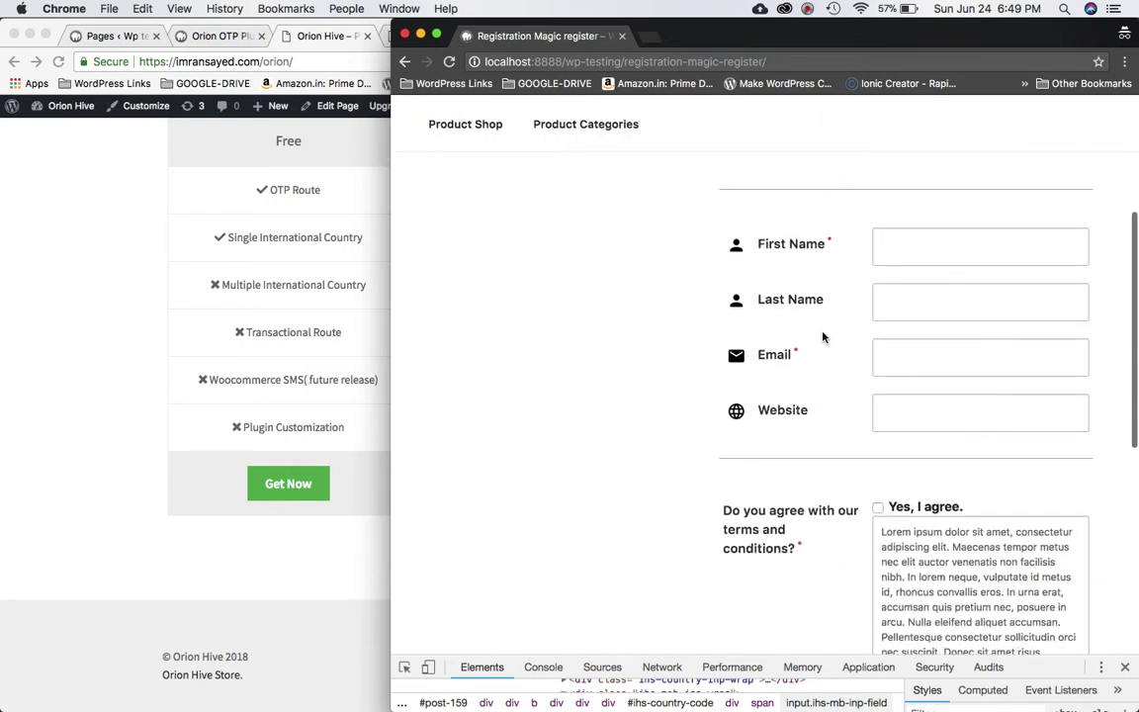
scroll(821, 342, down, 2)
scroll(821, 356, down, 3)
Request an OTP with an empty number and with '56' to see the errors.
click(781, 428)
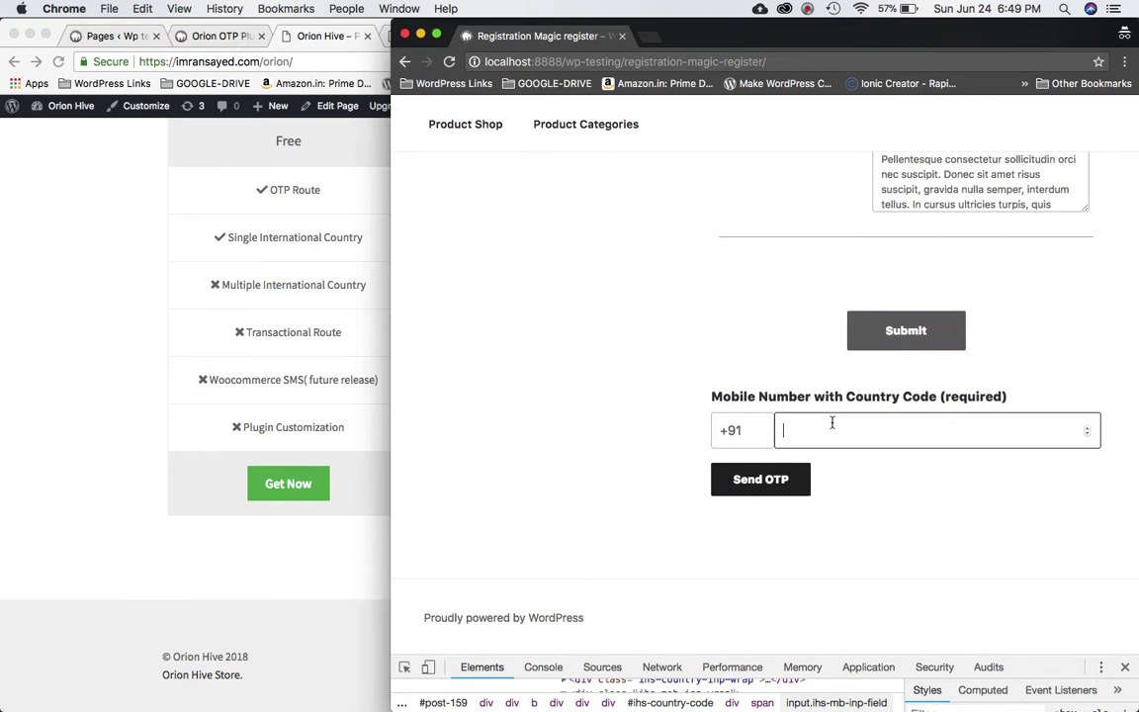
click(791, 479)
click(792, 432)
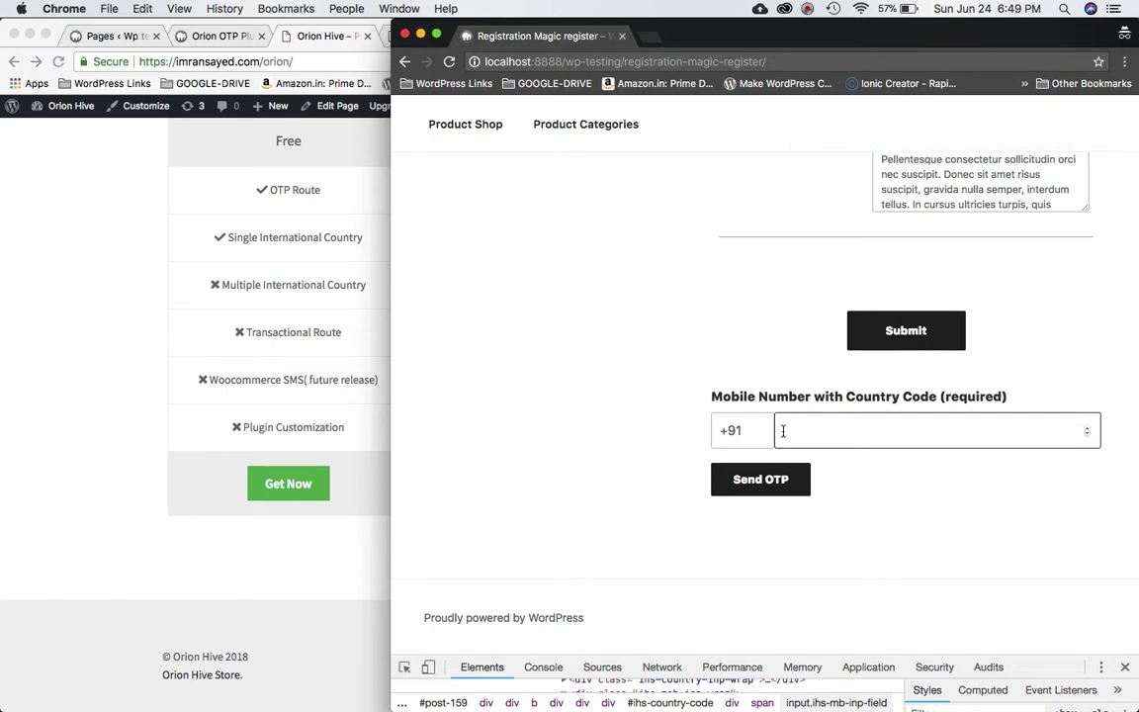
text(56)
click(748, 490)
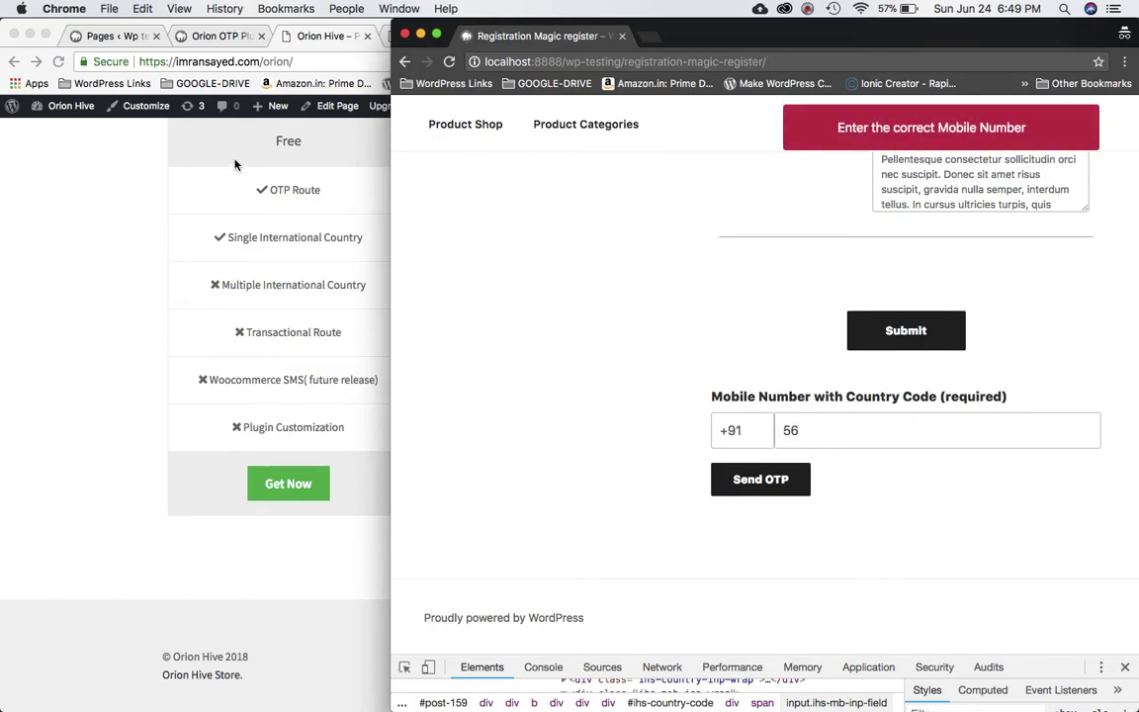
click(178, 40)
Replace '56' with a full ten-digit mobile number and request an OTP.
scroll(378, 427, down, 5)
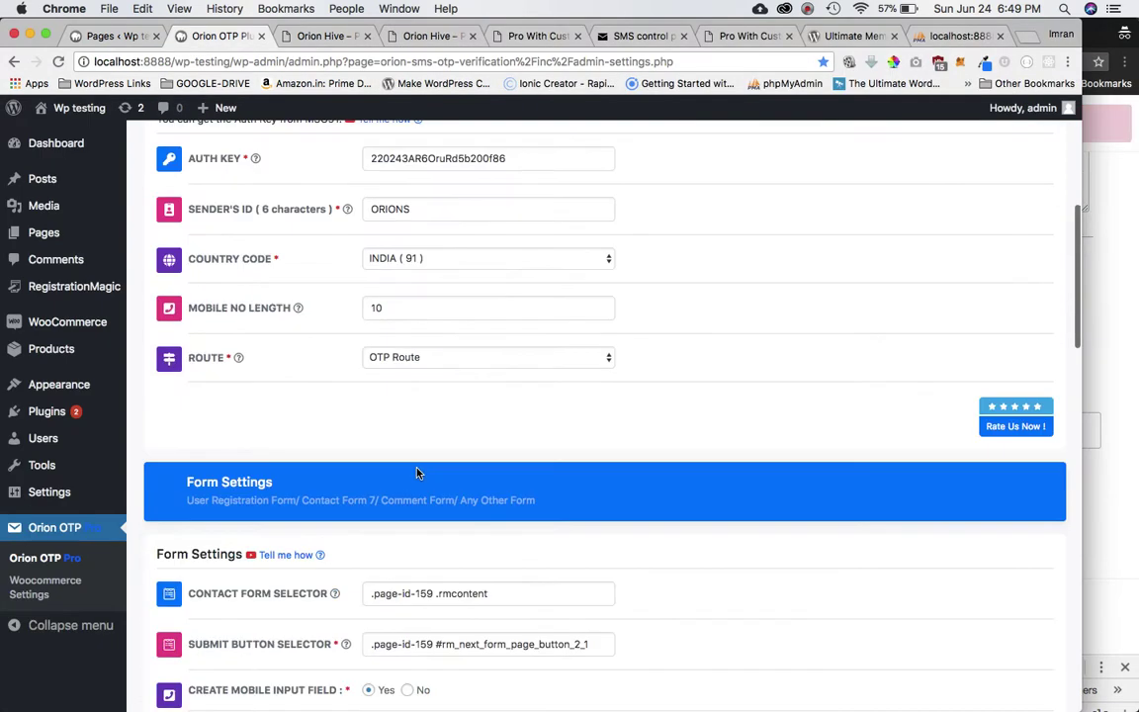
scroll(416, 473, up, 3)
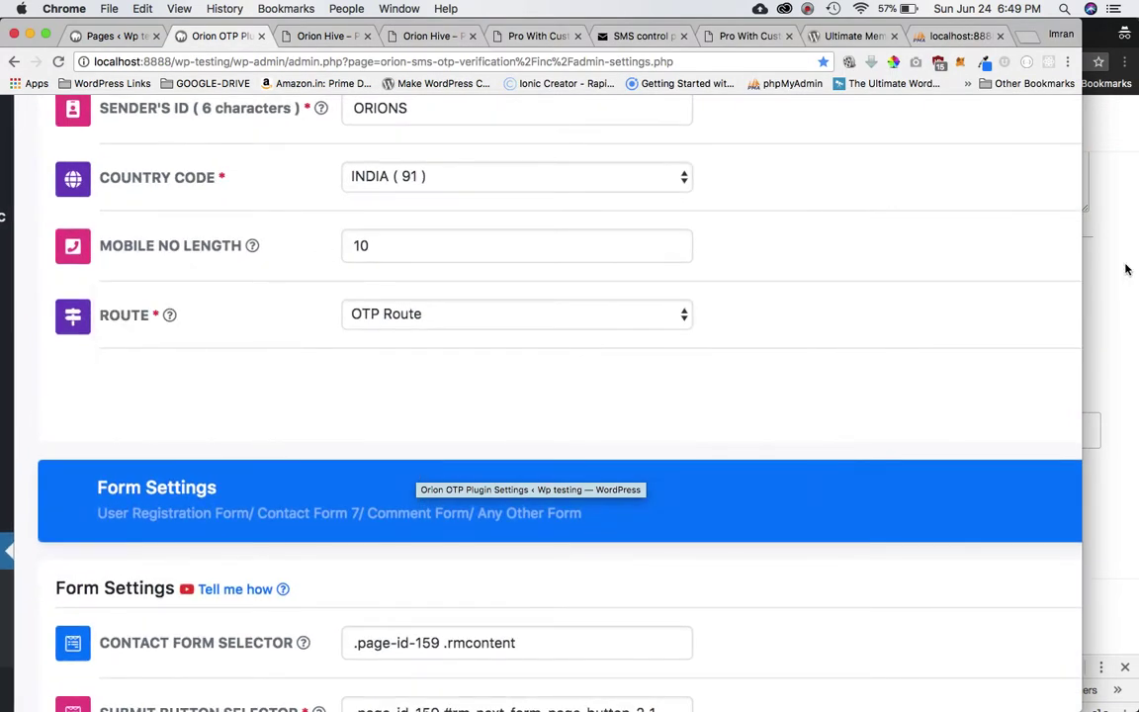
click(1126, 269)
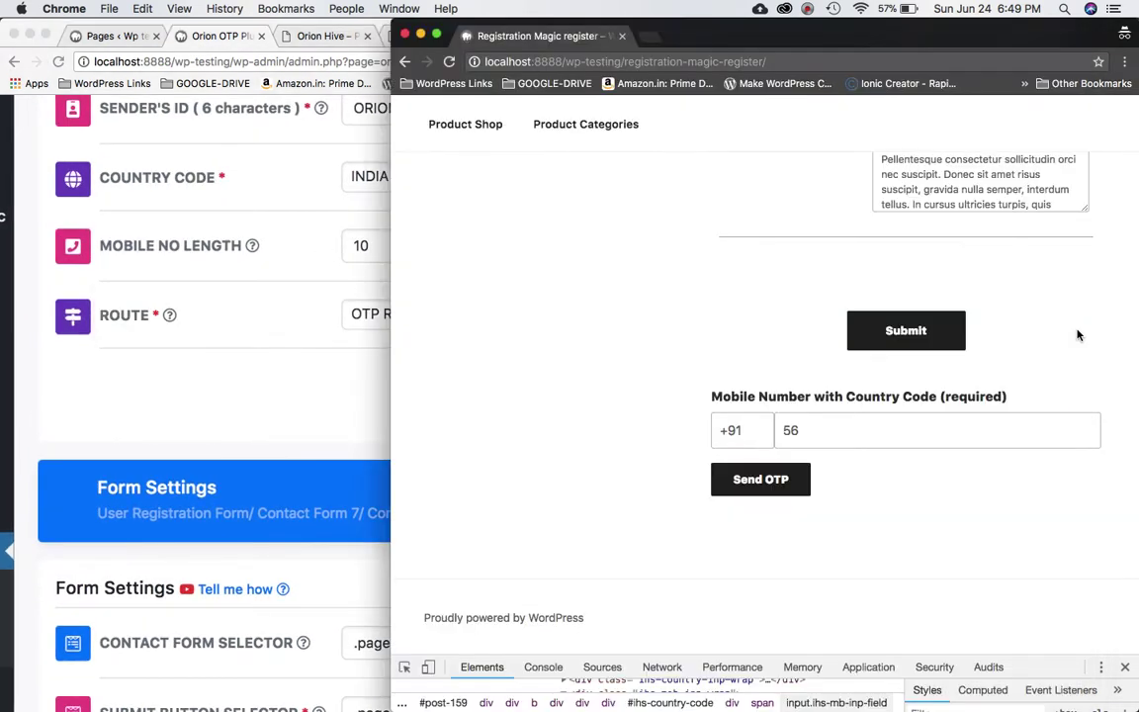
double_click(813, 432)
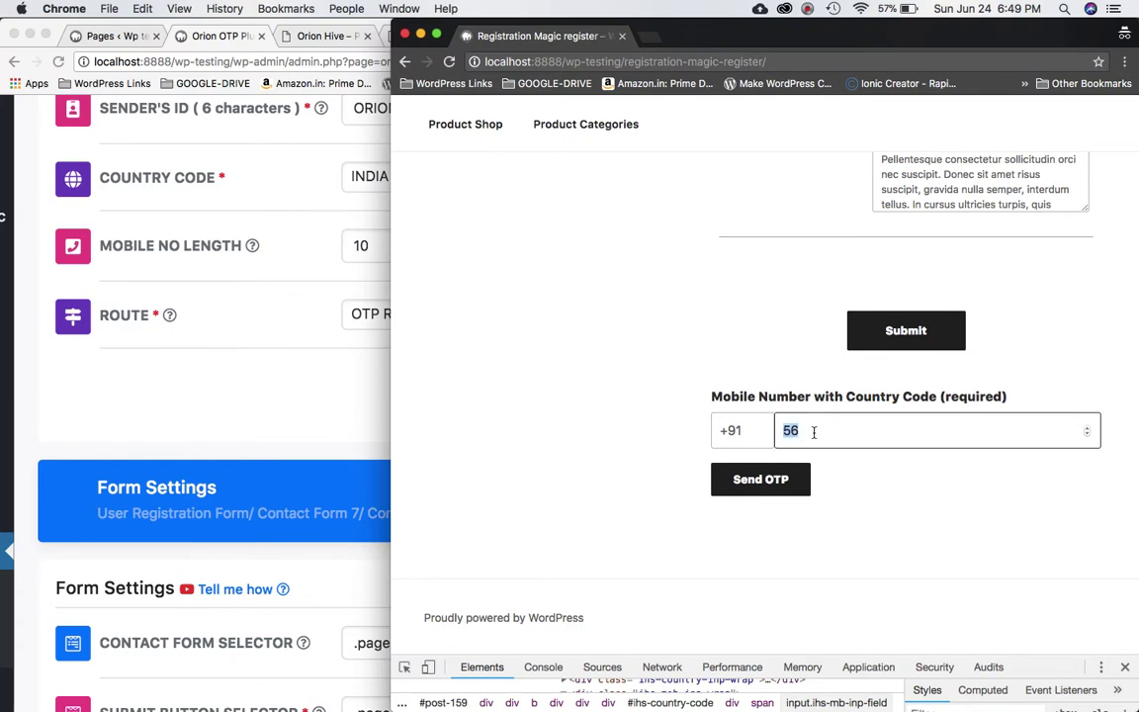
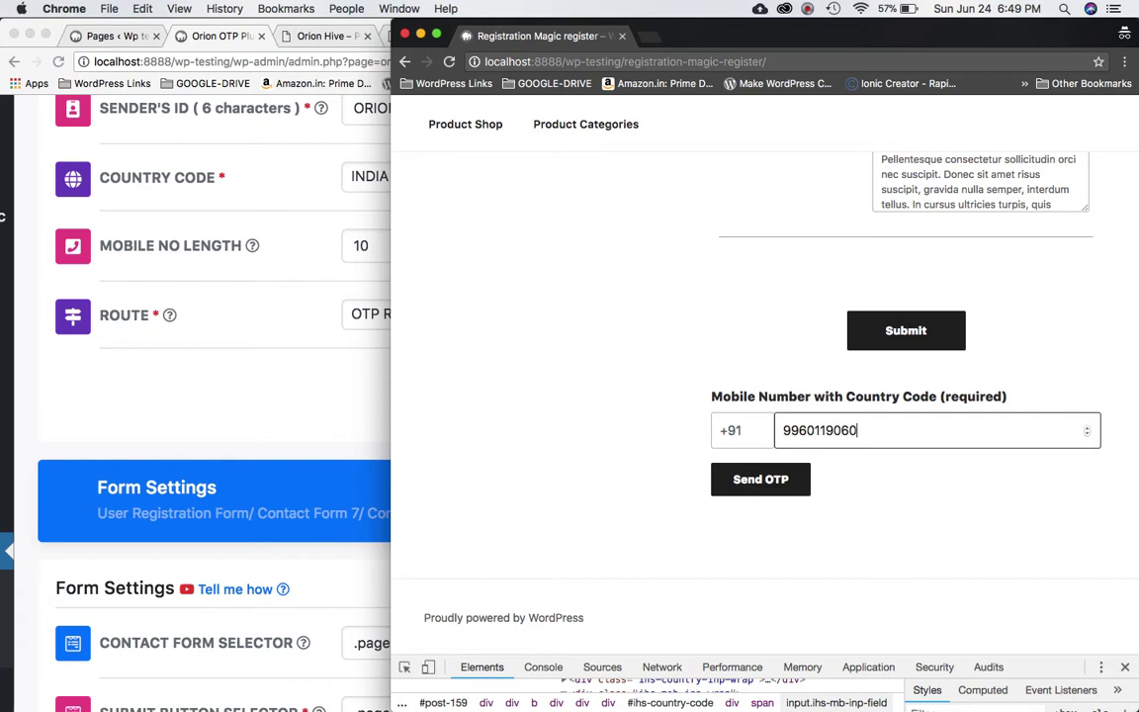
click(776, 479)
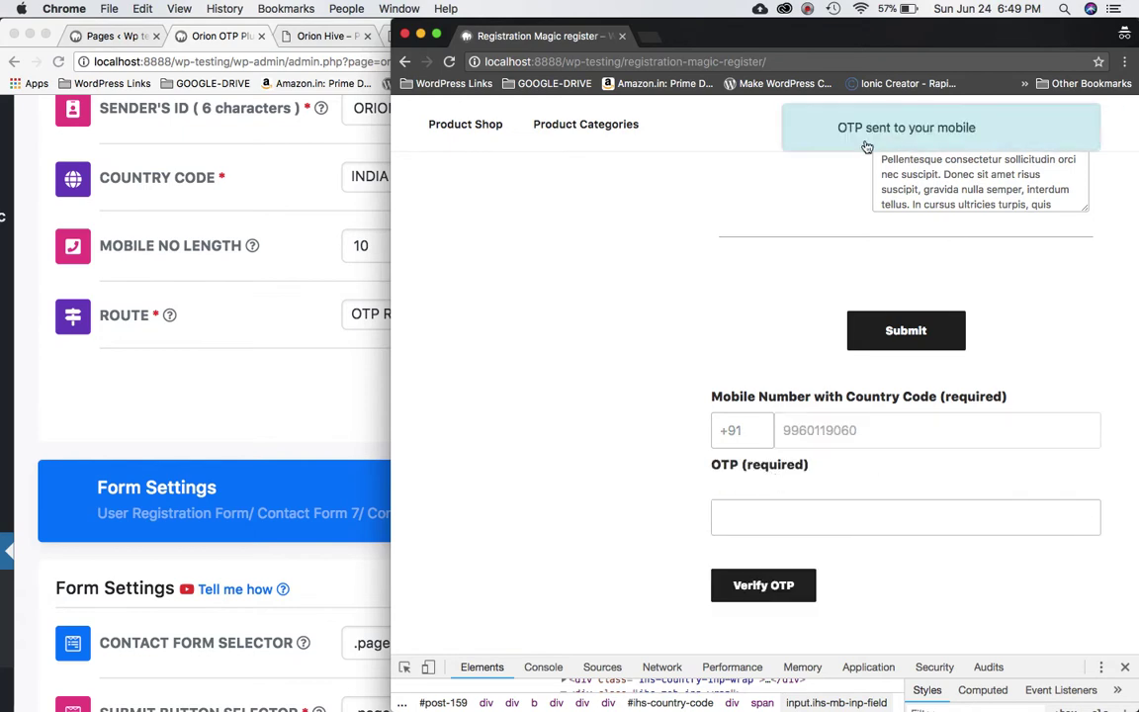
Paste the received OTP code into the mobile OTP field and verify it successfully.
click(807, 528)
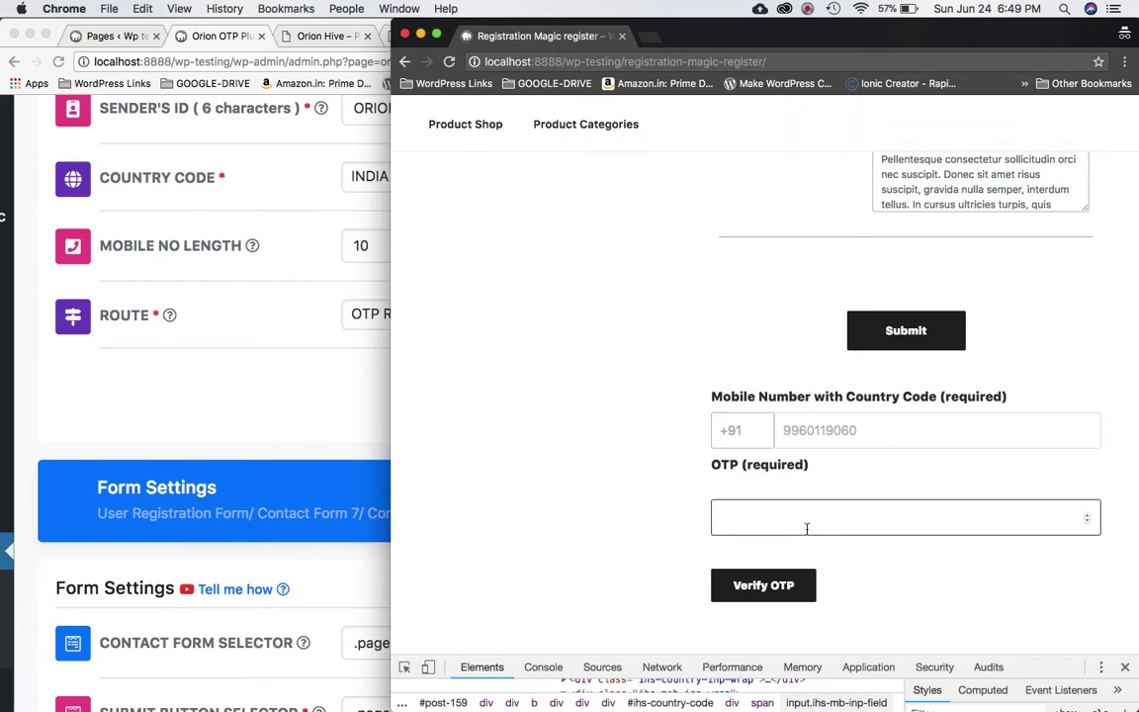
click(807, 8)
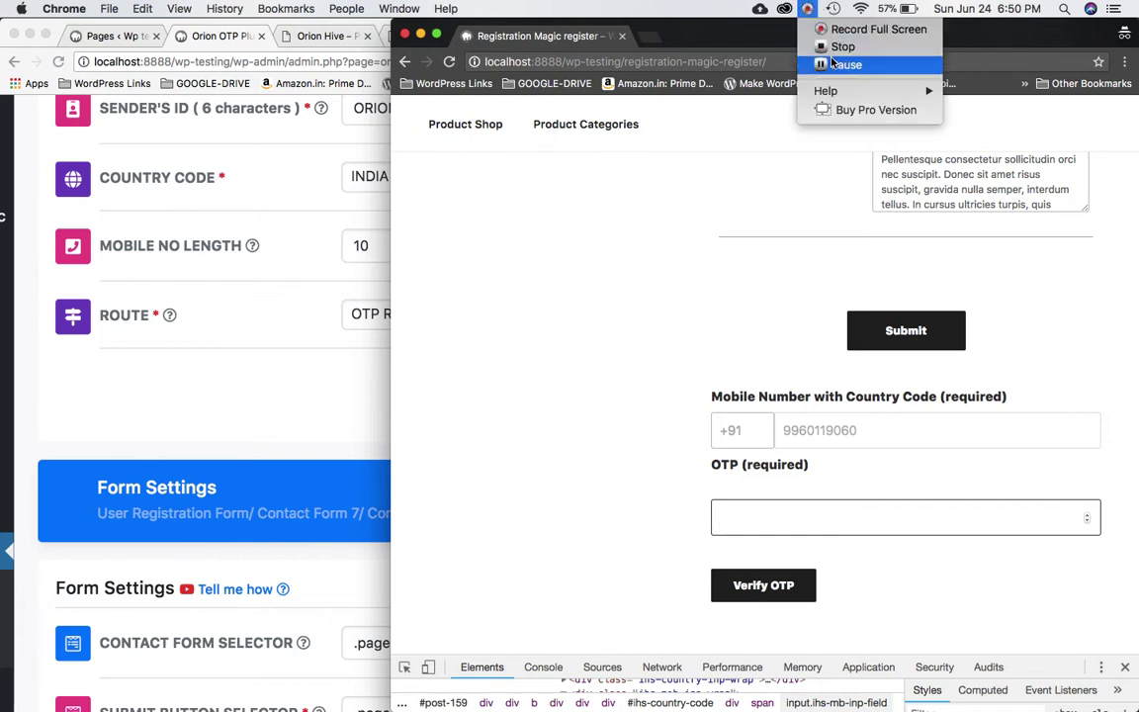
click(827, 63)
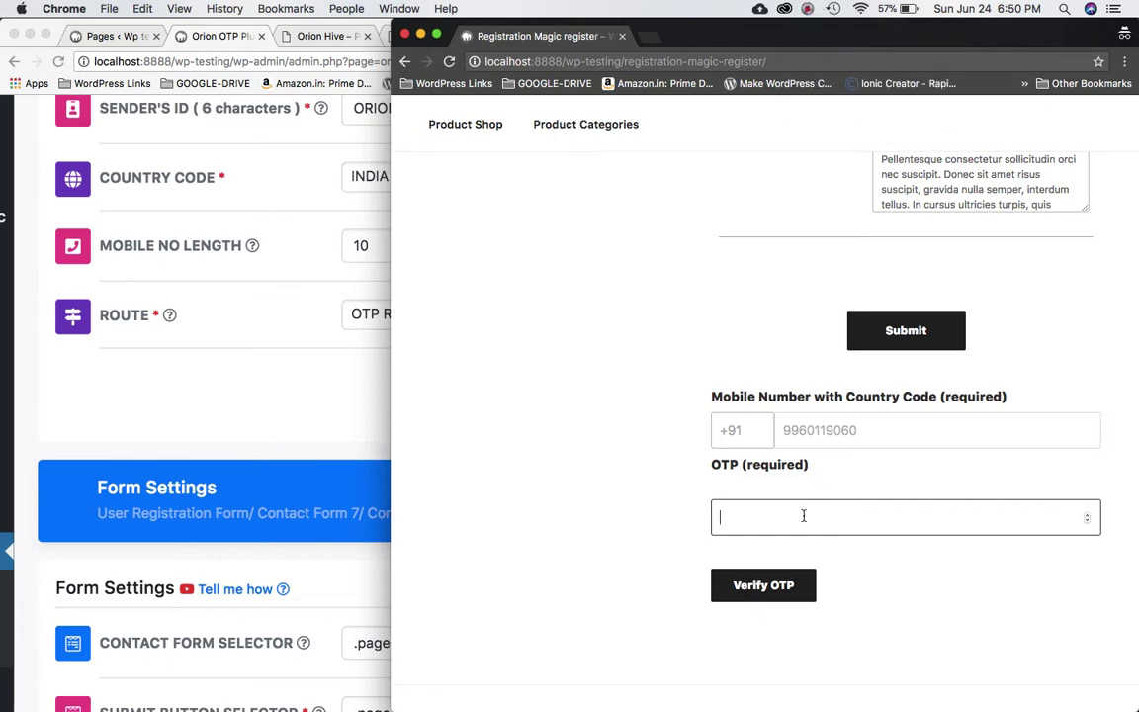
key(ctrl+v)
click(758, 589)
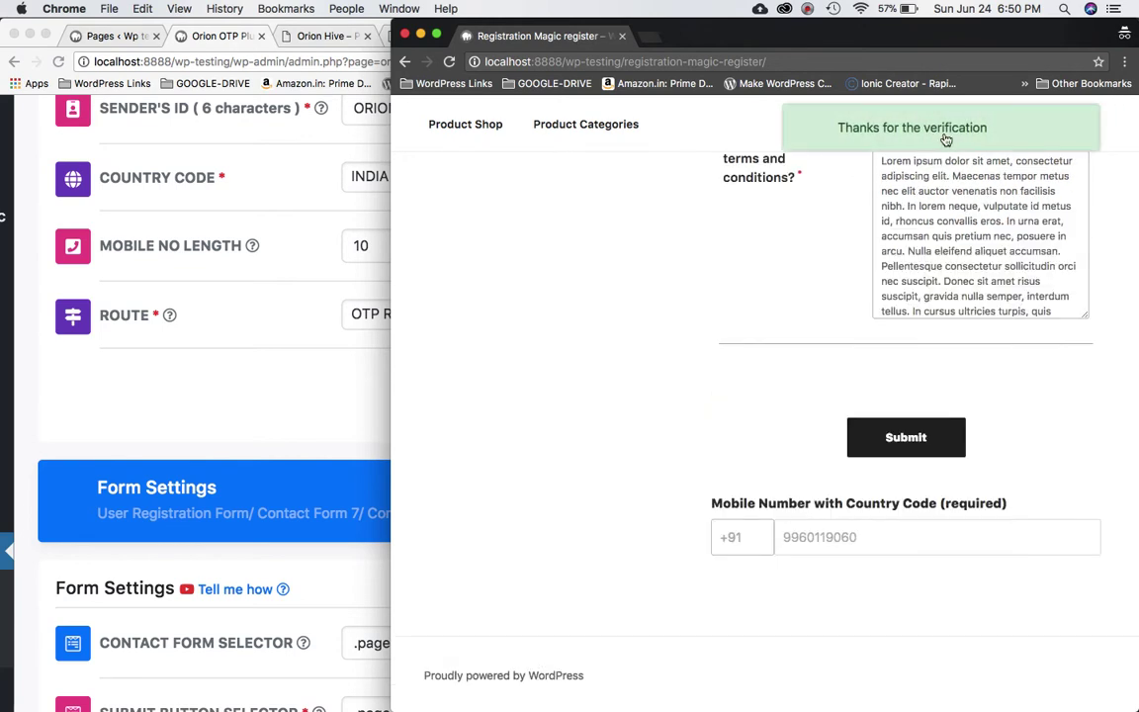
click(857, 531)
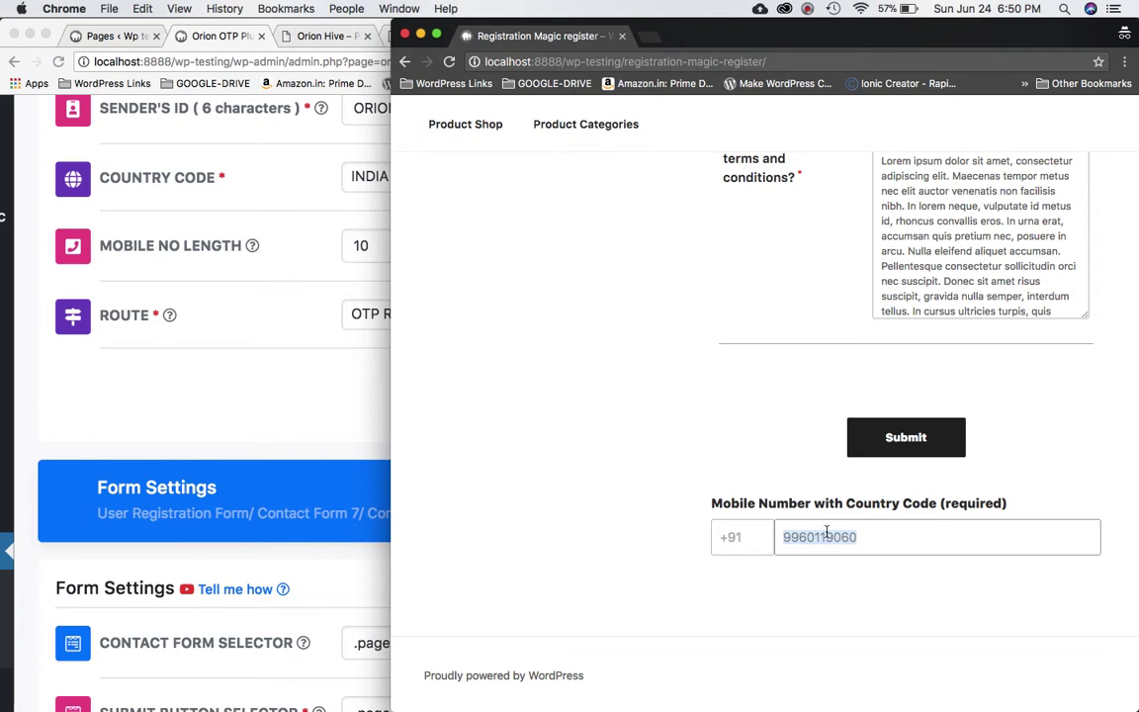
Submit the registration form so First Name, Email and terms are flagged as required.
scroll(826, 532, up, 5)
scroll(825, 532, down, 5)
click(892, 442)
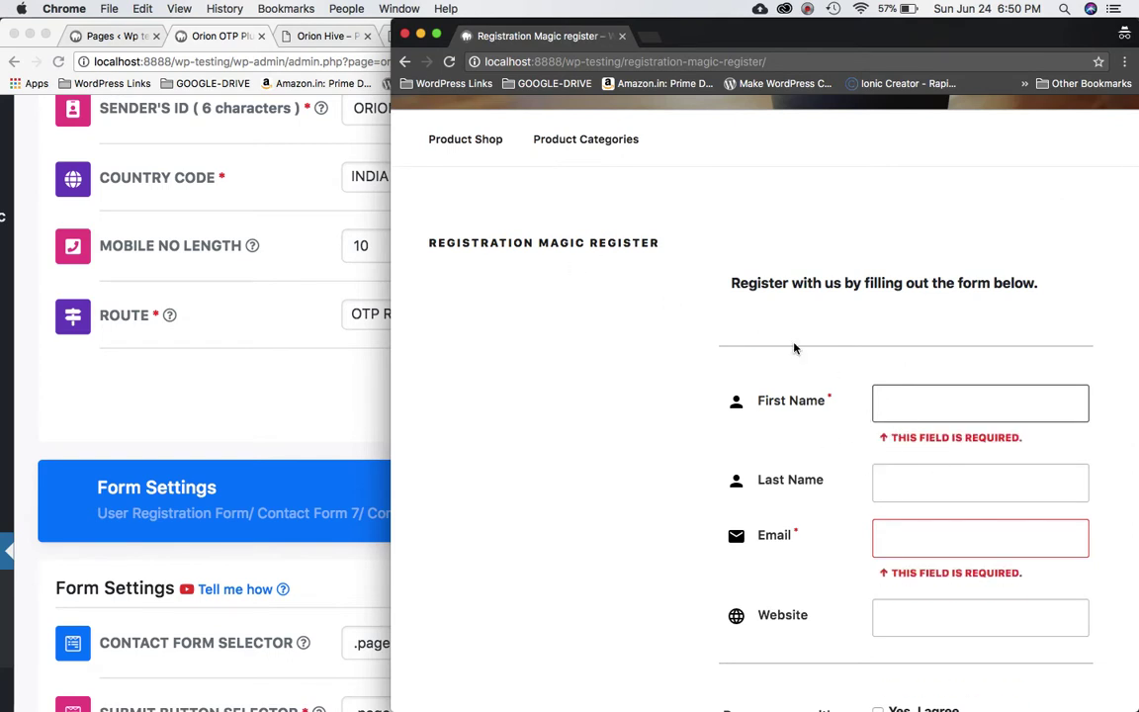
scroll(793, 346, down, 2)
scroll(793, 346, up, 3)
scroll(793, 346, down, 3)
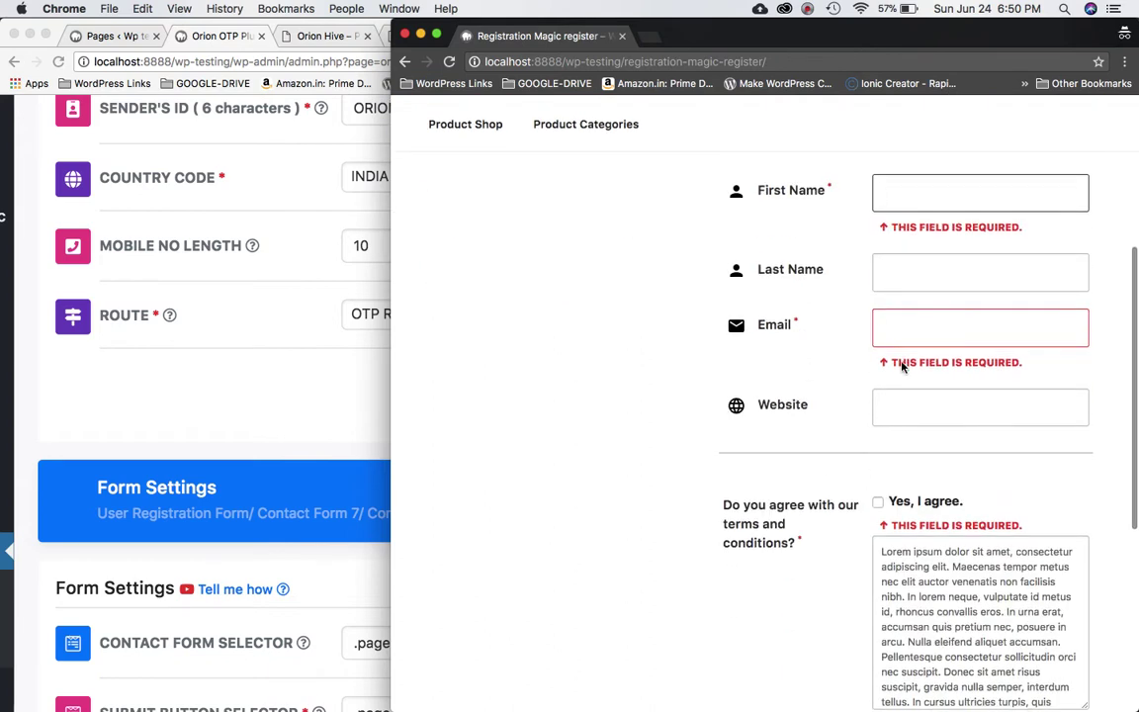
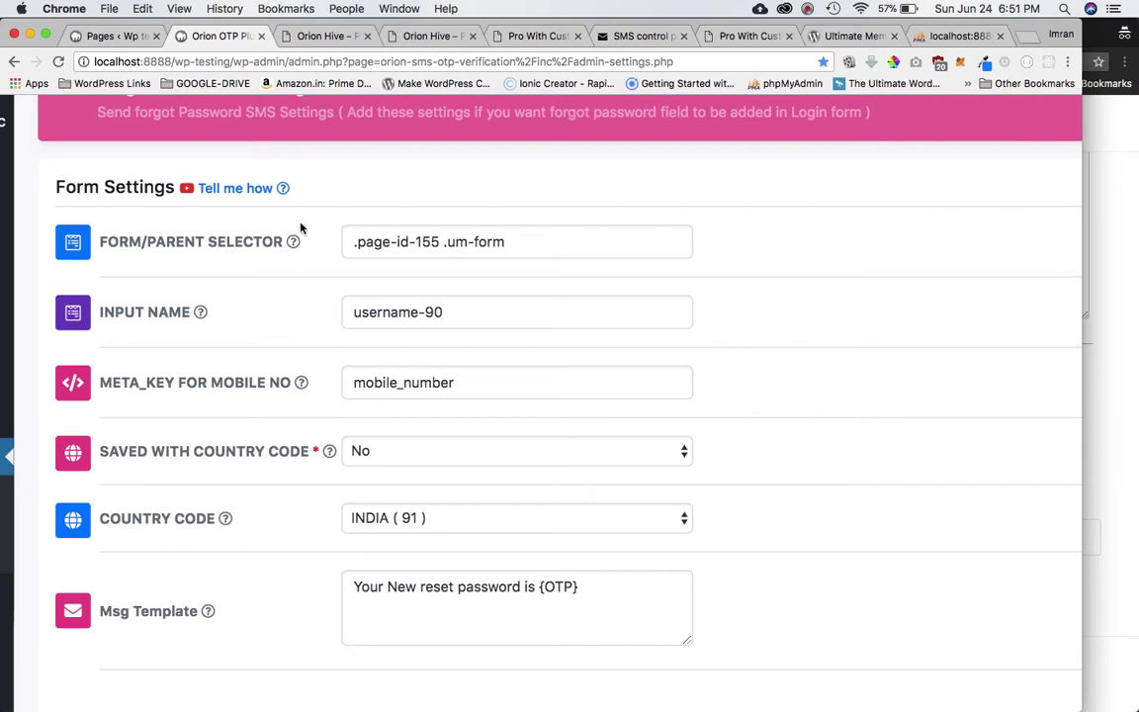
Clear the Form/Parent Selector value and the Input Name value username-90.
triple_click(513, 254)
key(BackSpace)
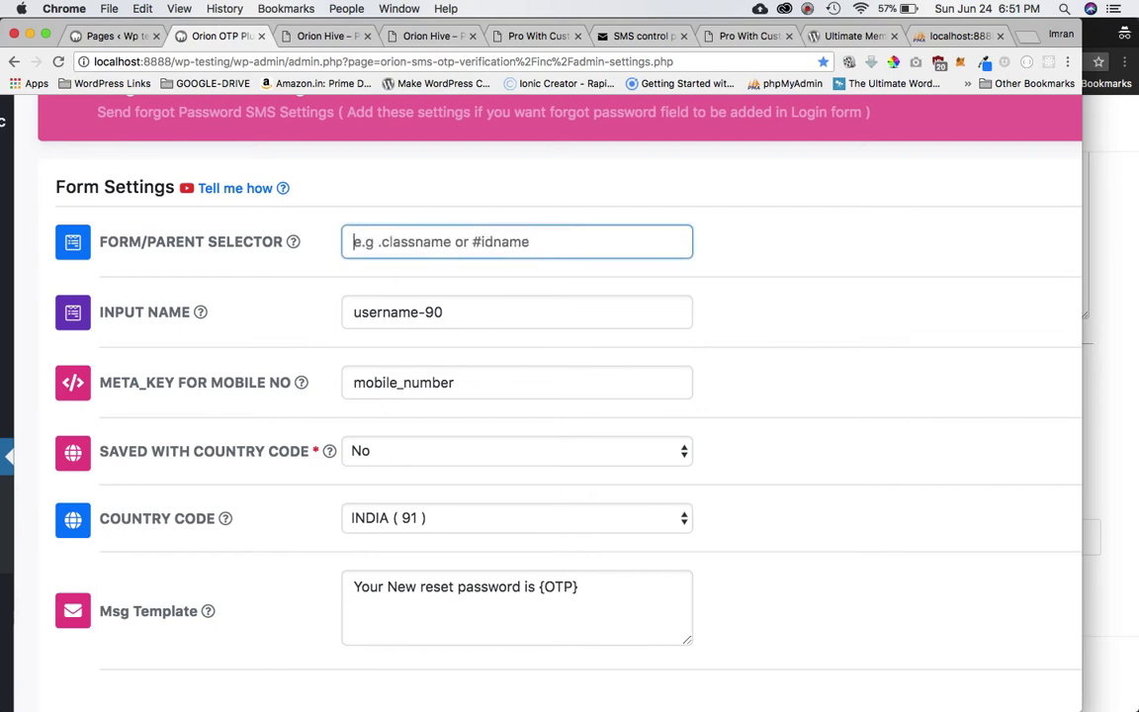
mouse_move(183, 251)
triple_click(462, 313)
key(BackSpace)
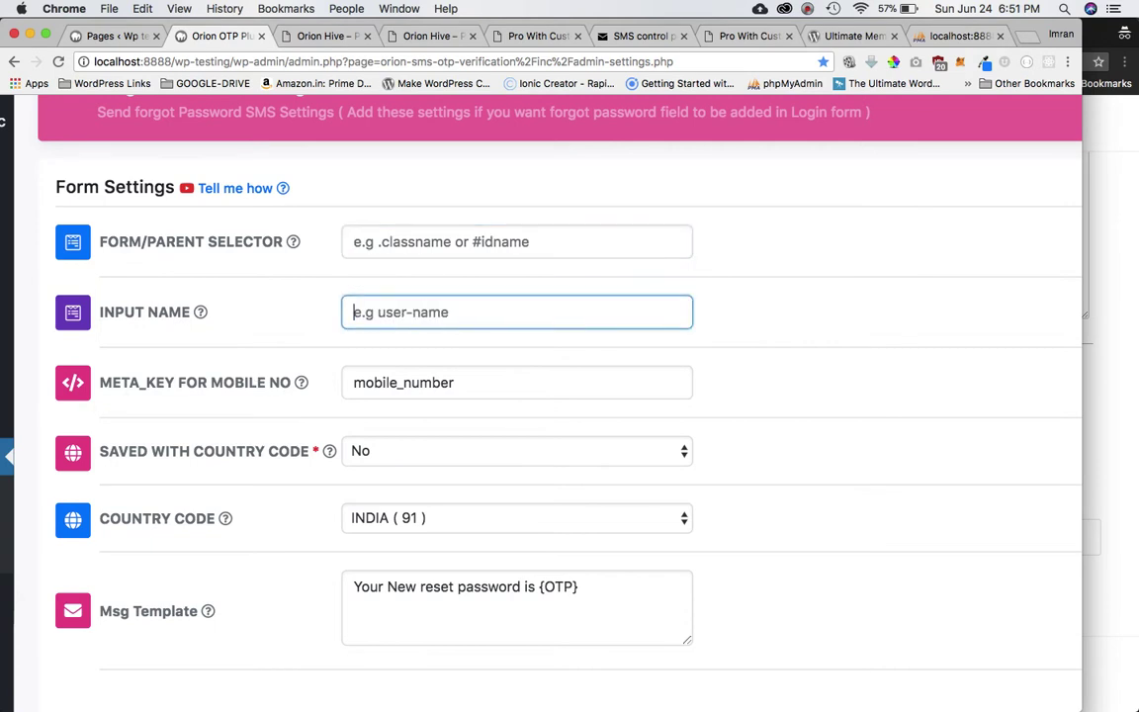
mouse_move(200, 312)
Select the mobile_number meta key value to compare it in phpMyAdmin's wp_usermeta table.
click(465, 379)
triple_click(436, 393)
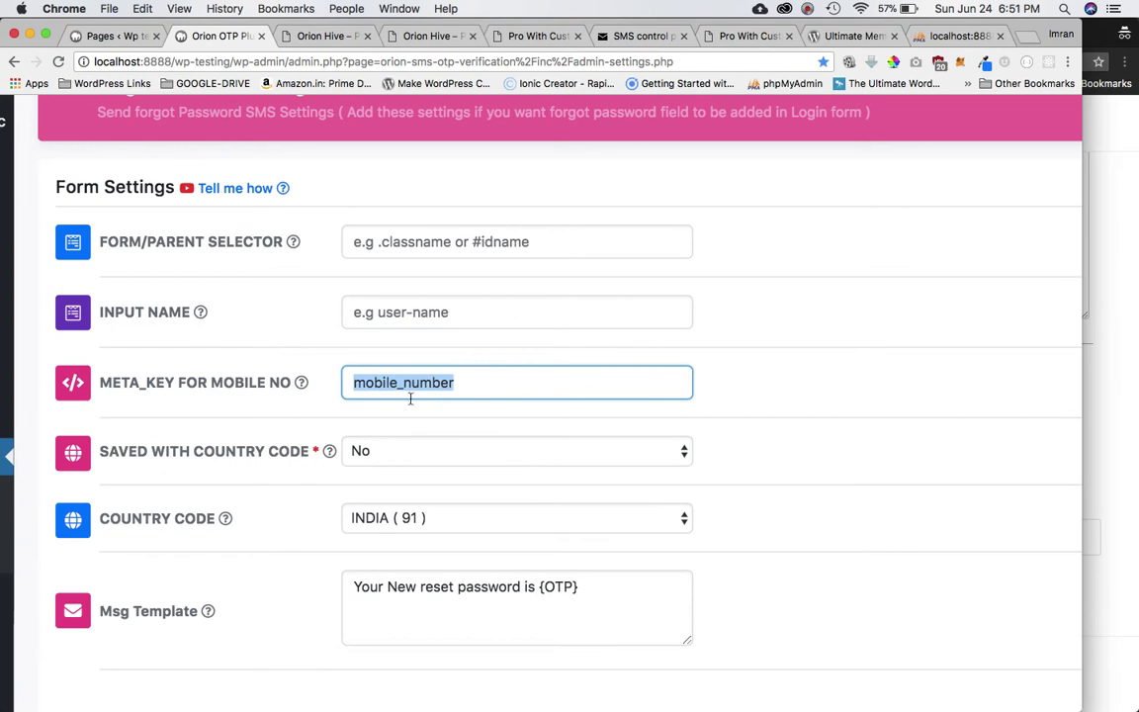
click(944, 38)
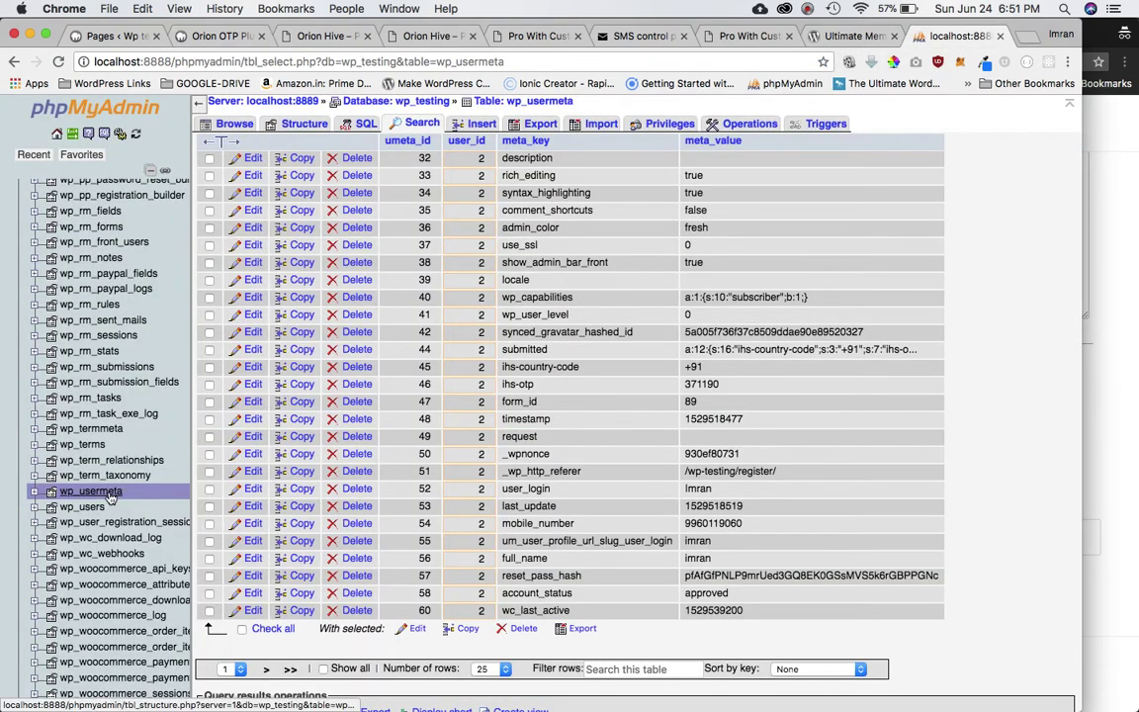
Find row 54 in wp_usermeta and check its mobile_number meta_key against the plugin setting.
scroll(524, 420, up, 3)
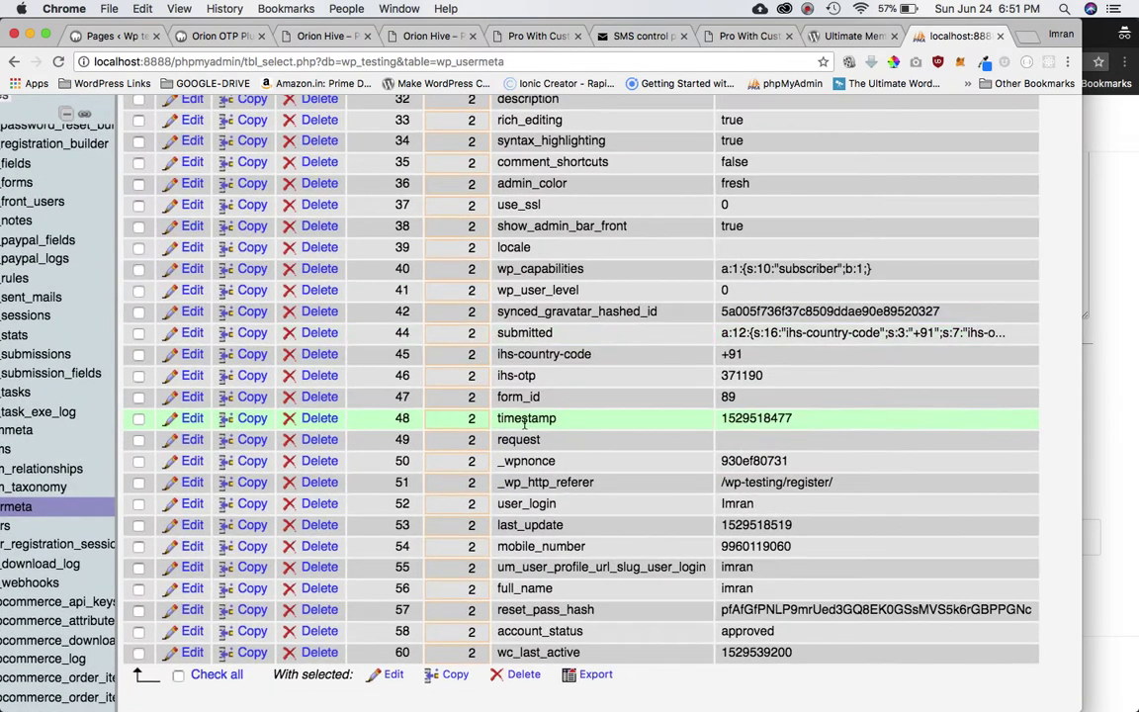
scroll(525, 333, up, 3)
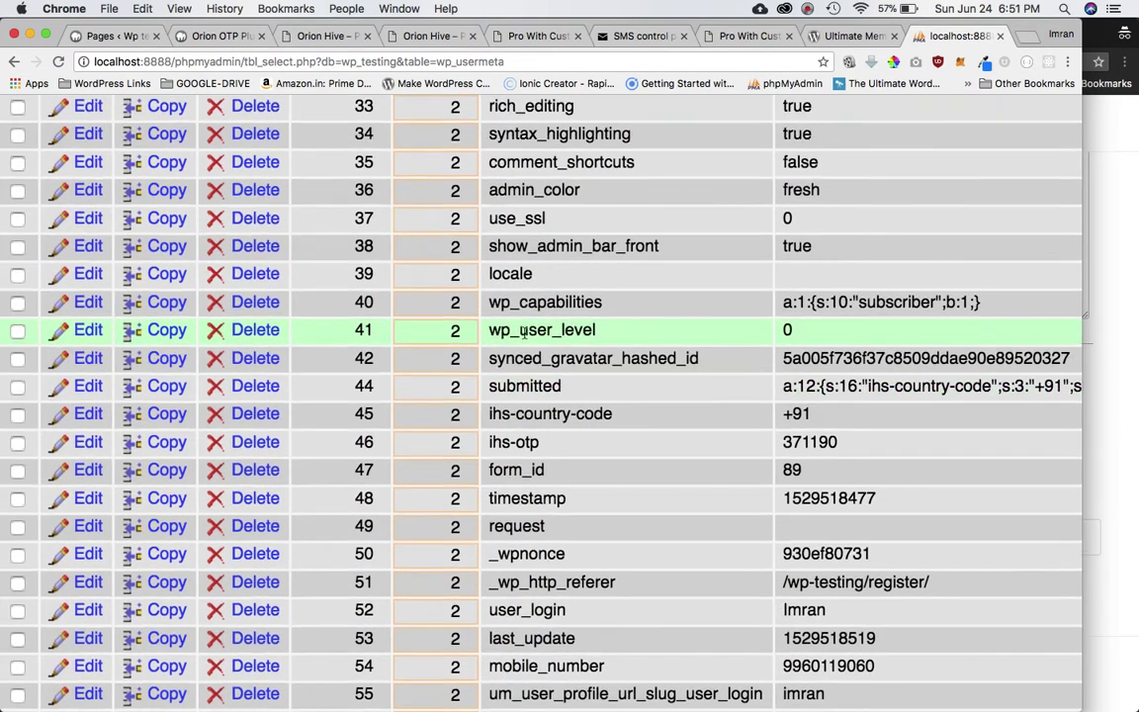
scroll(522, 332, up, 5)
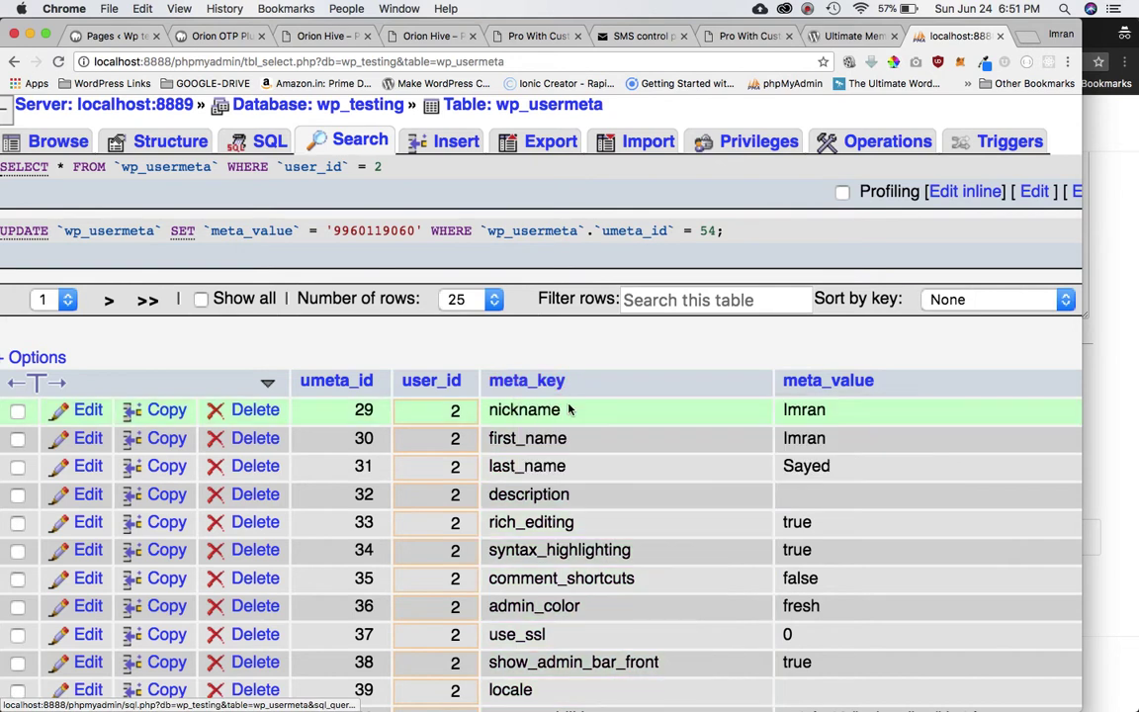
scroll(568, 409, down, 5)
double_click(582, 550)
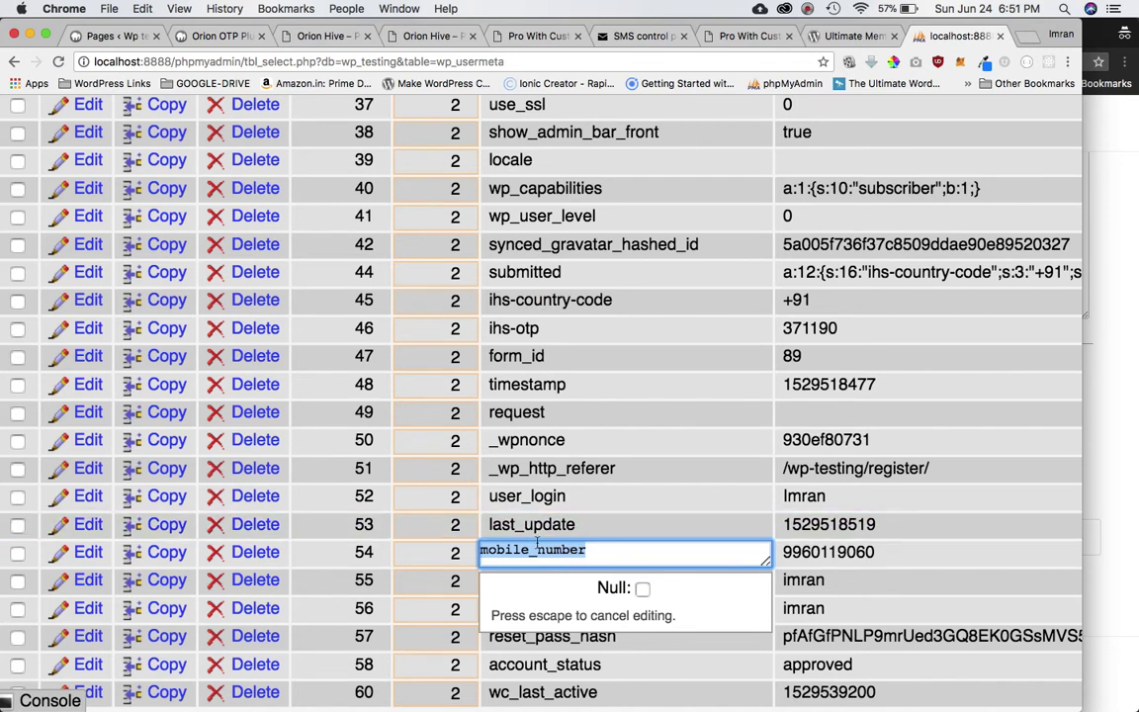
click(212, 38)
Check row 54's mobile number meta_value, then return to the Orion OTP settings.
mouse_move(303, 460)
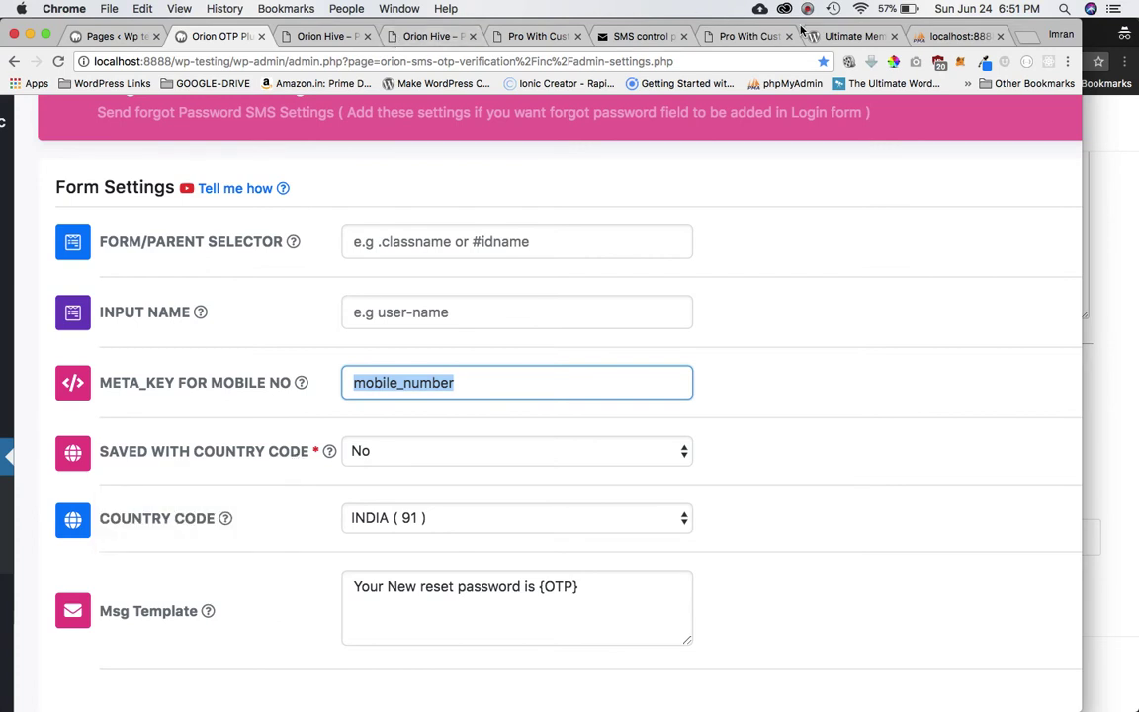
key(super+9)
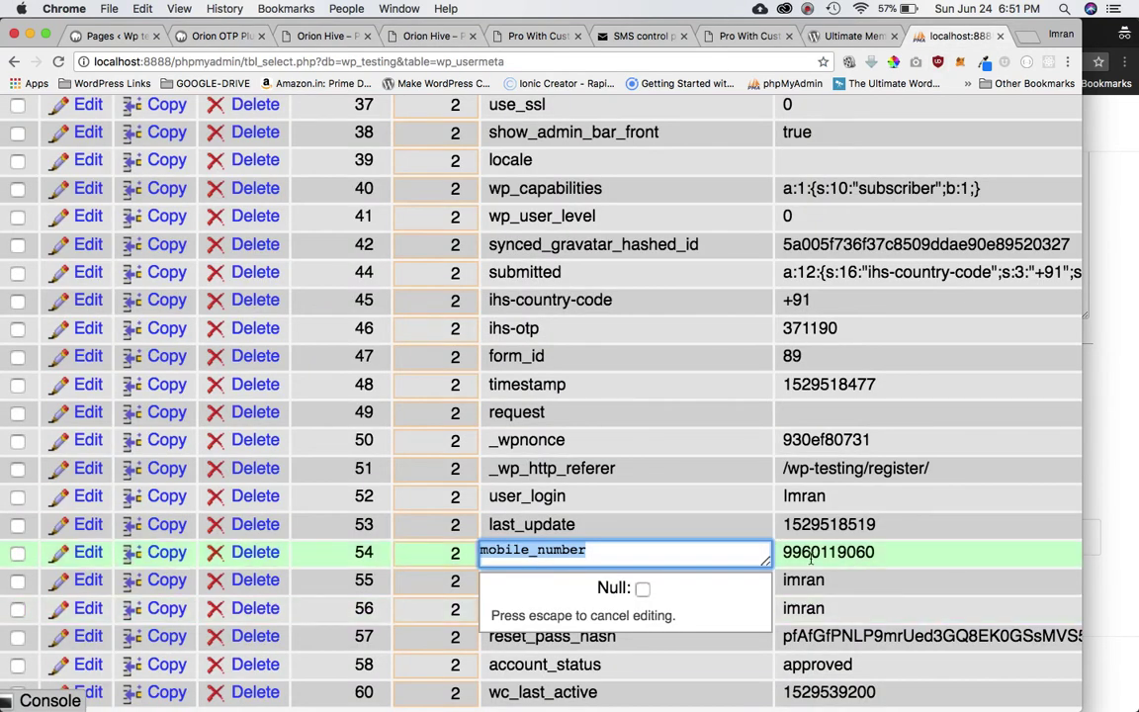
double_click(811, 554)
click(235, 40)
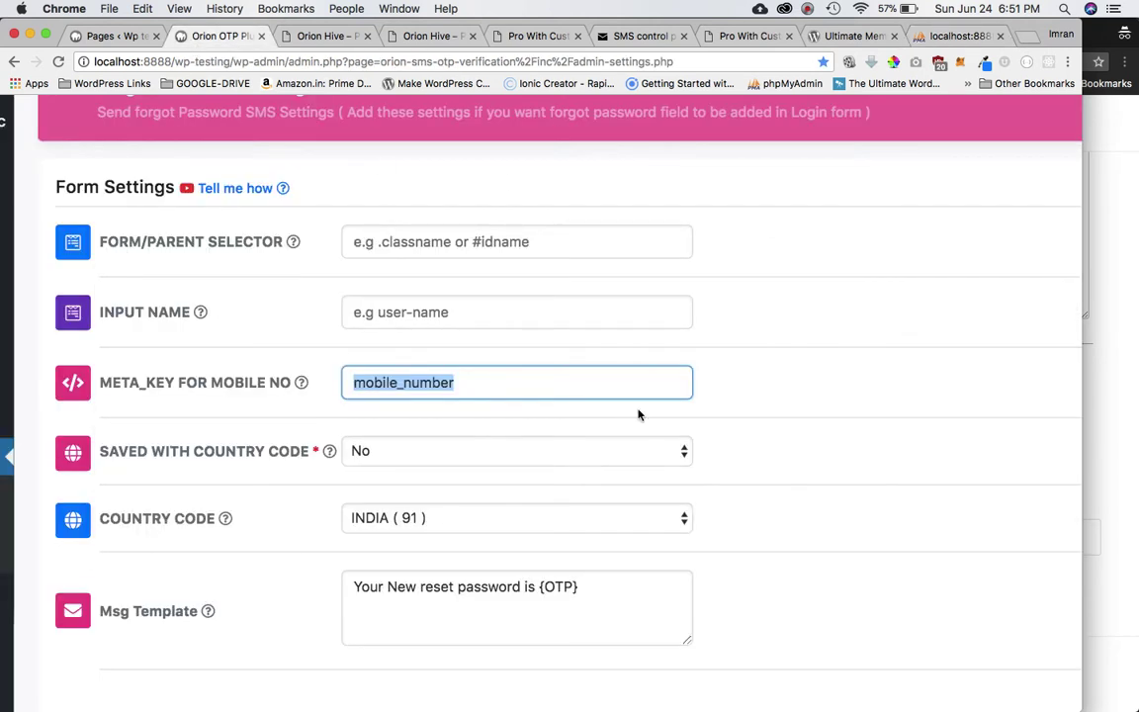
click(739, 346)
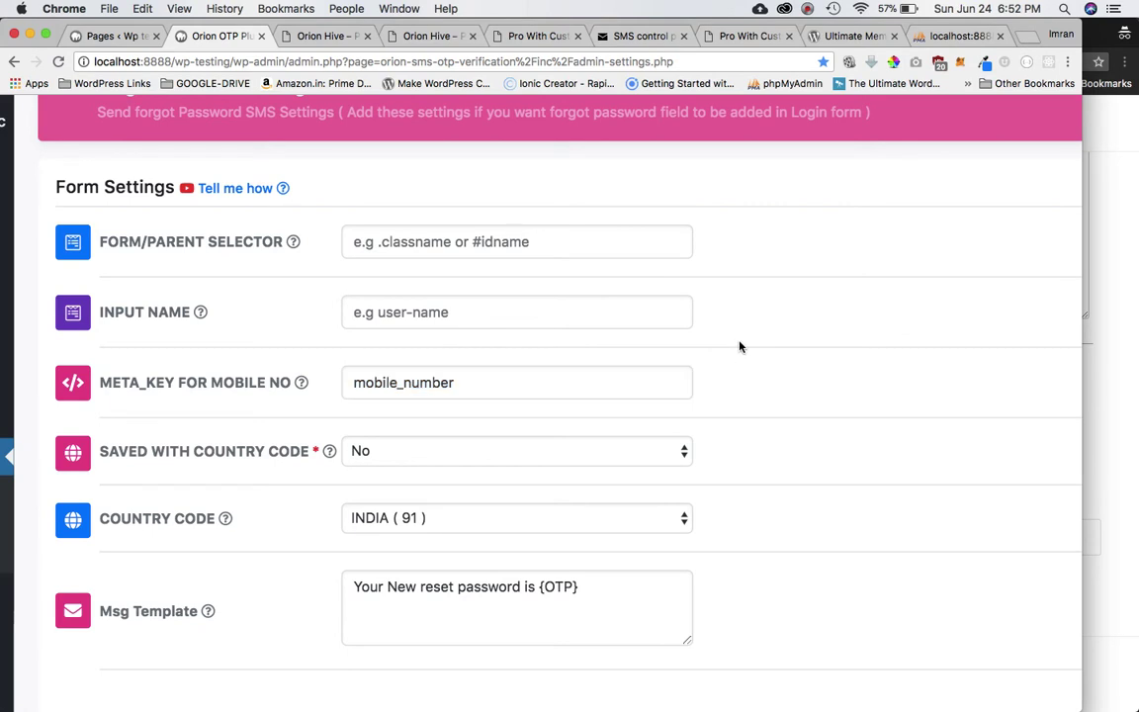
scroll(739, 346, down, 2)
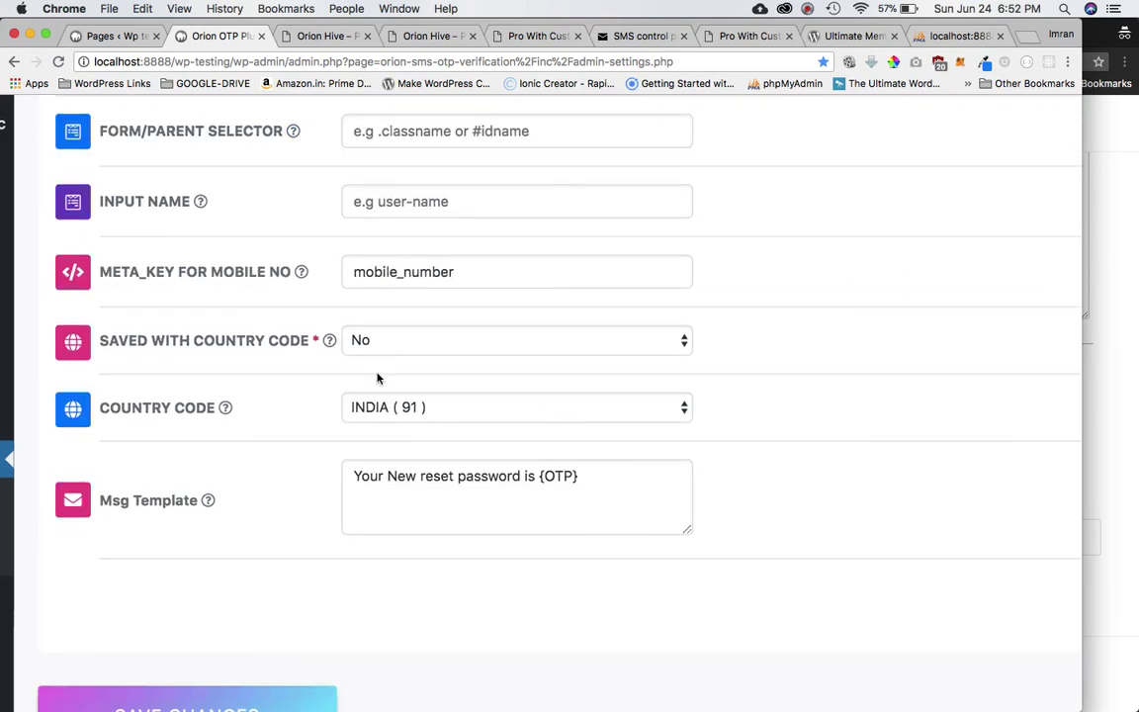
triple_click(552, 488)
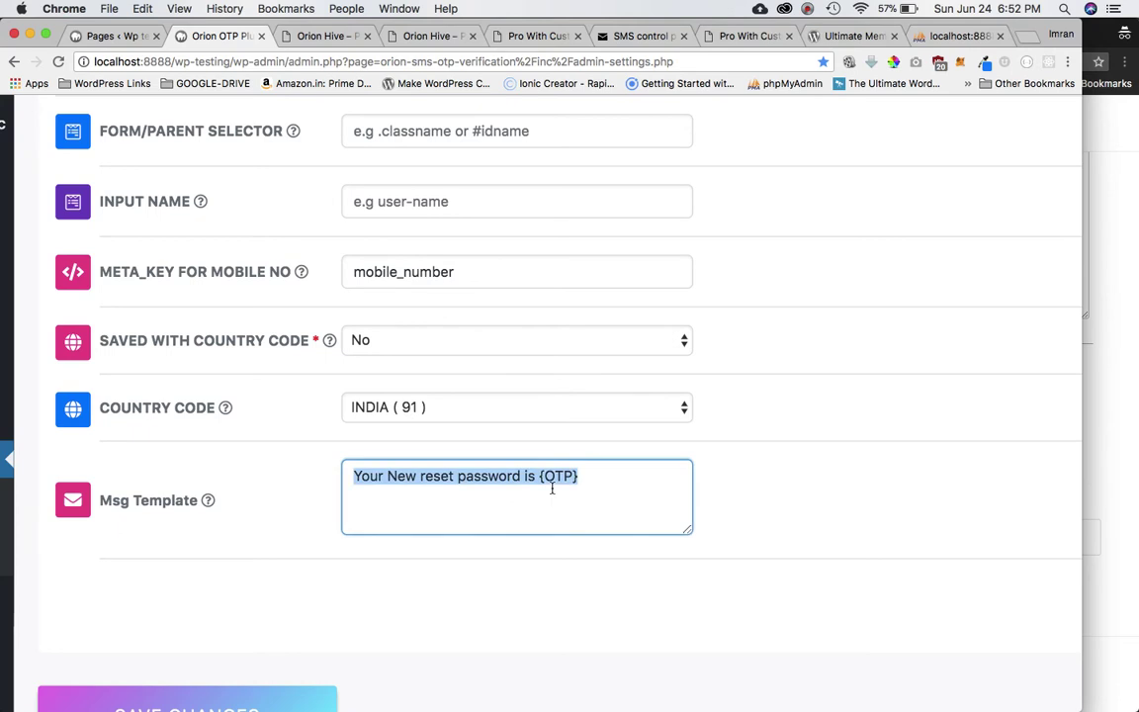
scroll(552, 490, down, 3)
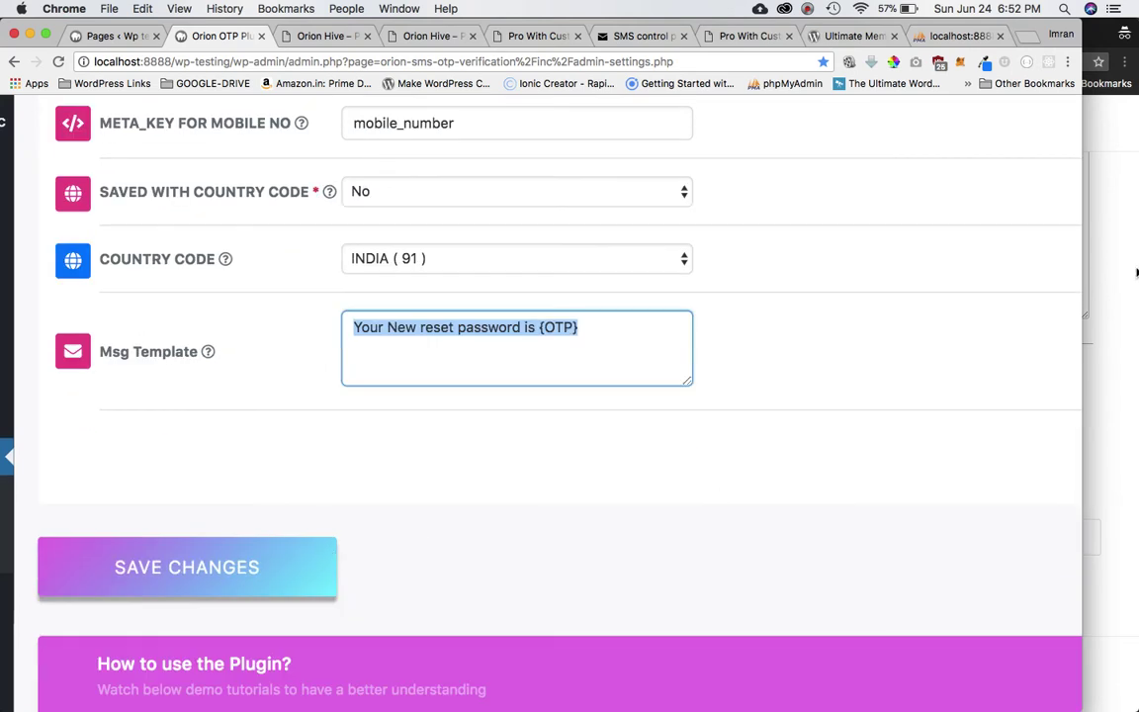
click(1129, 274)
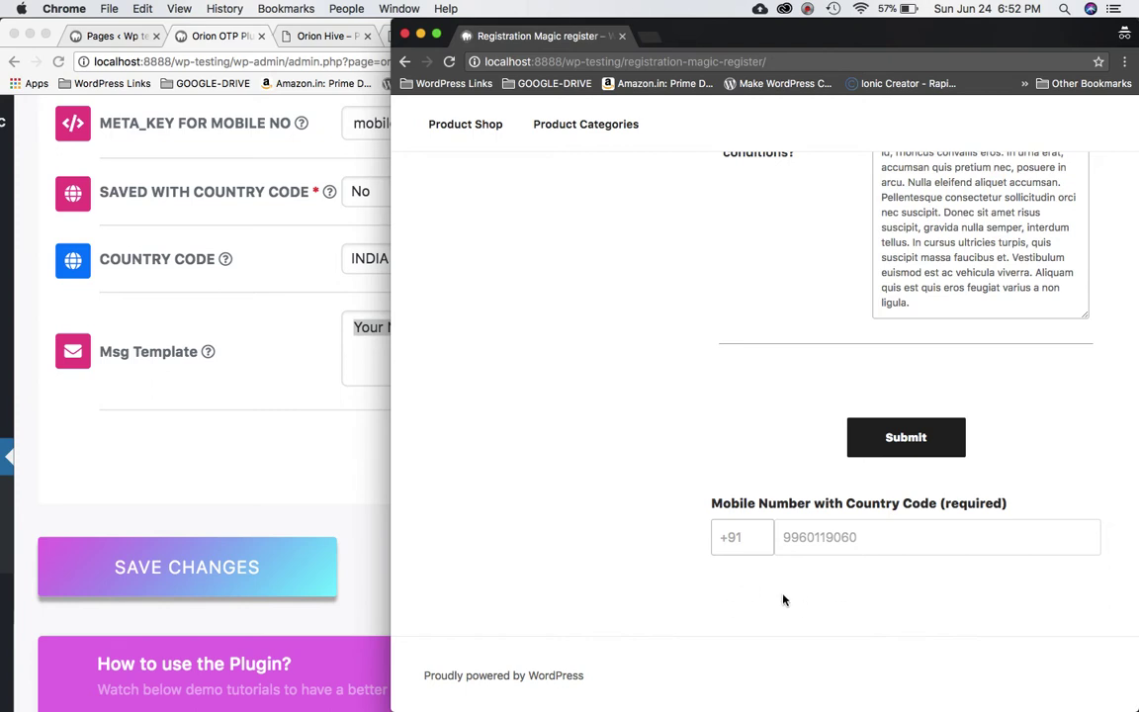
scroll(788, 369, up, 2)
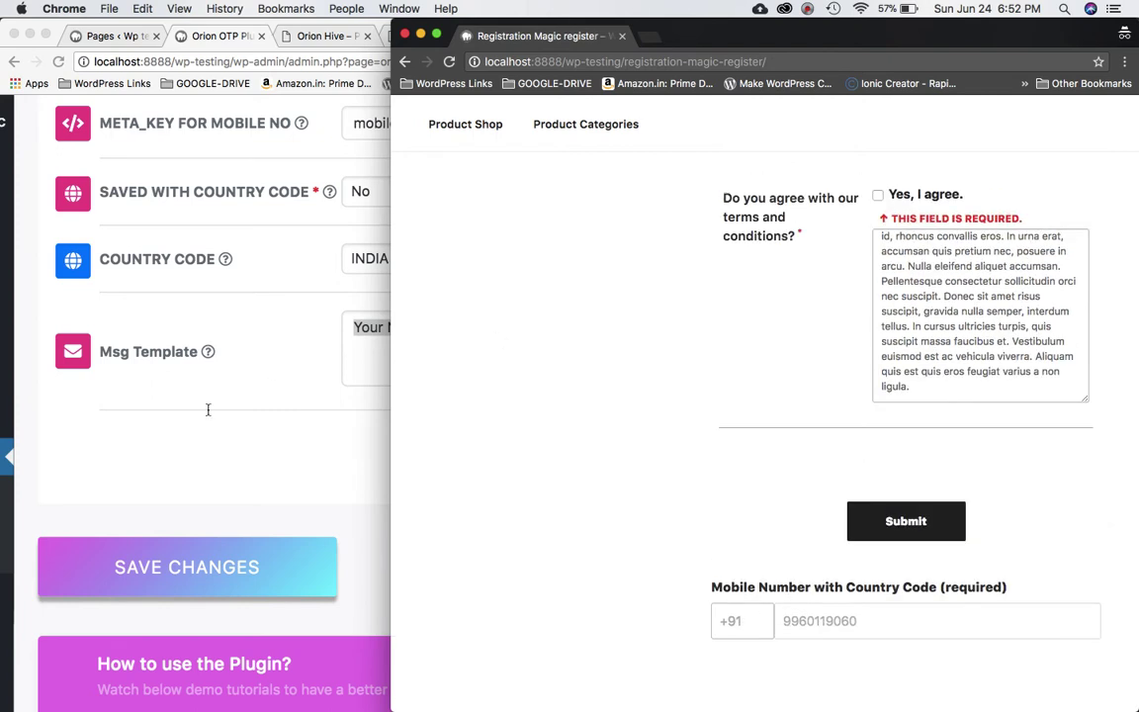
click(179, 423)
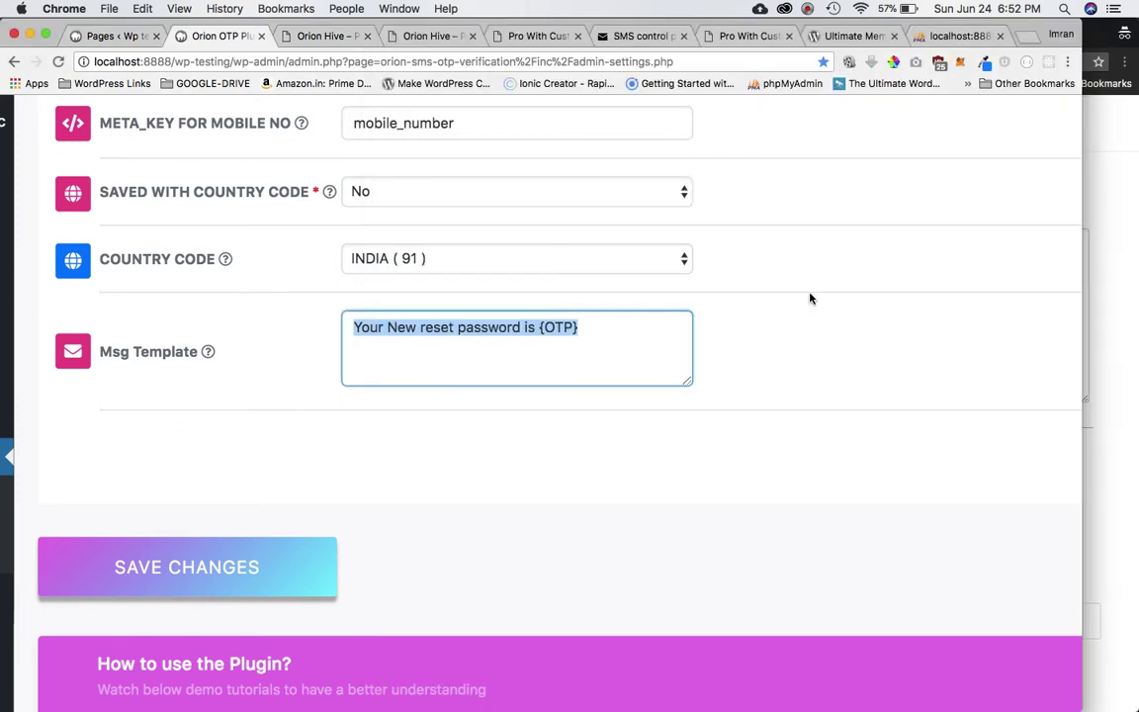
Glance at the Orion Hive pricing page, then return to the Orion OTP settings.
click(329, 37)
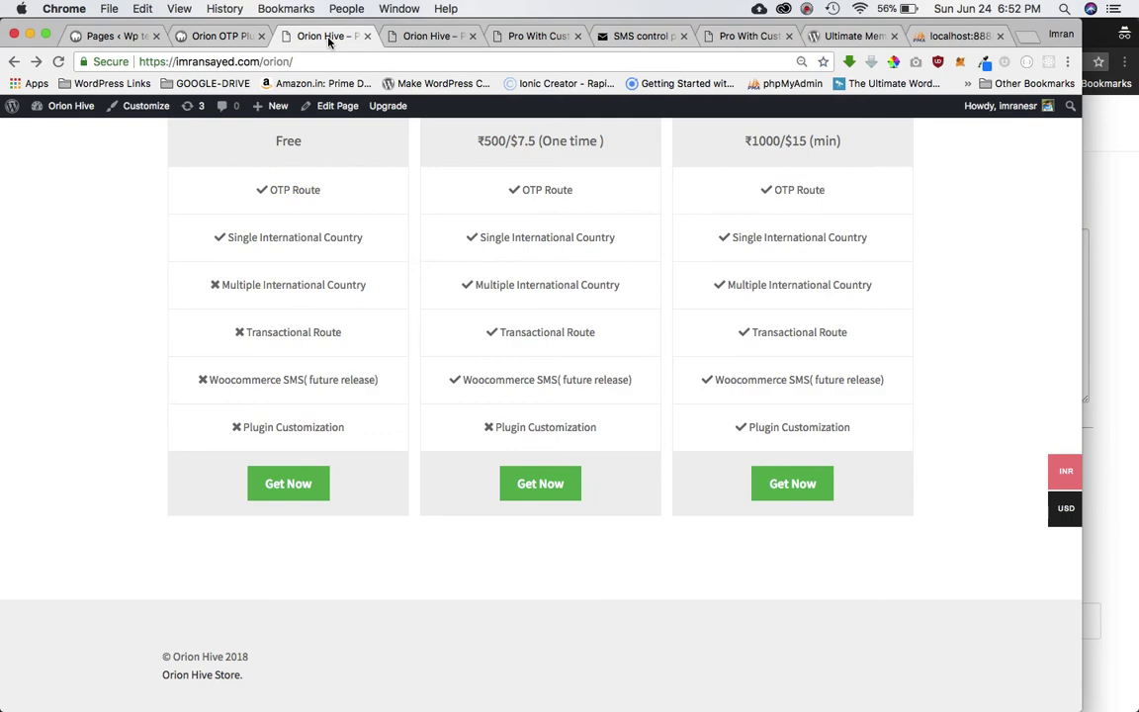
click(223, 35)
scroll(718, 412, up, 10)
scroll(717, 412, up, 5)
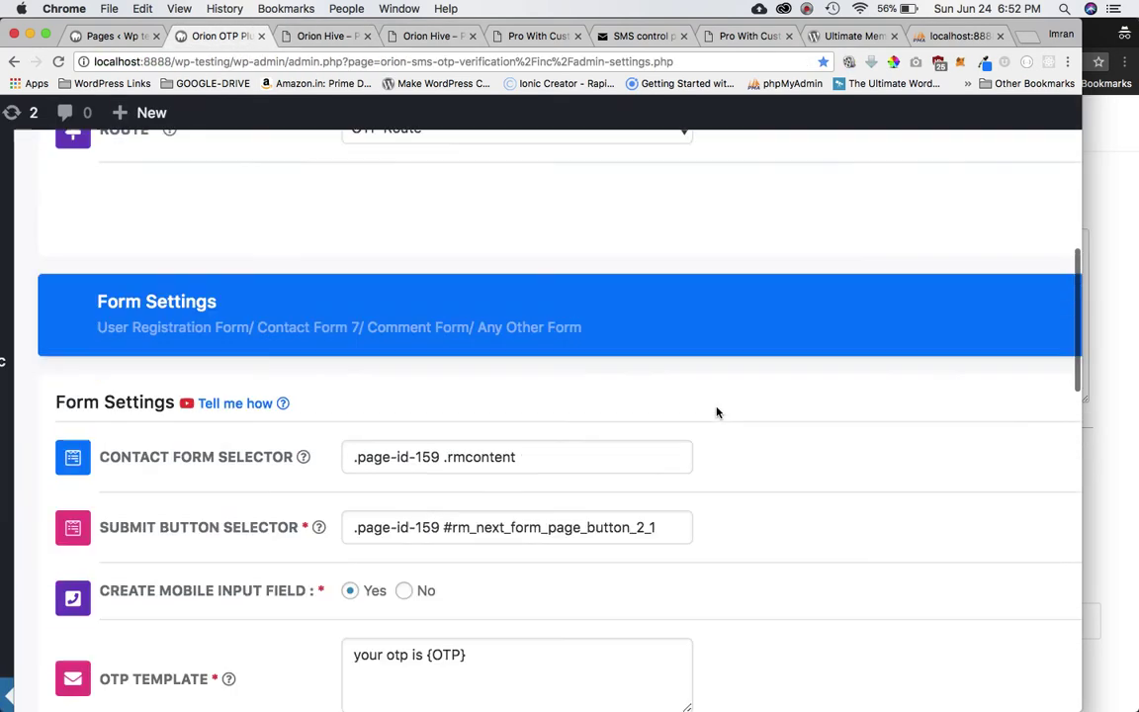
scroll(709, 424, down, 3)
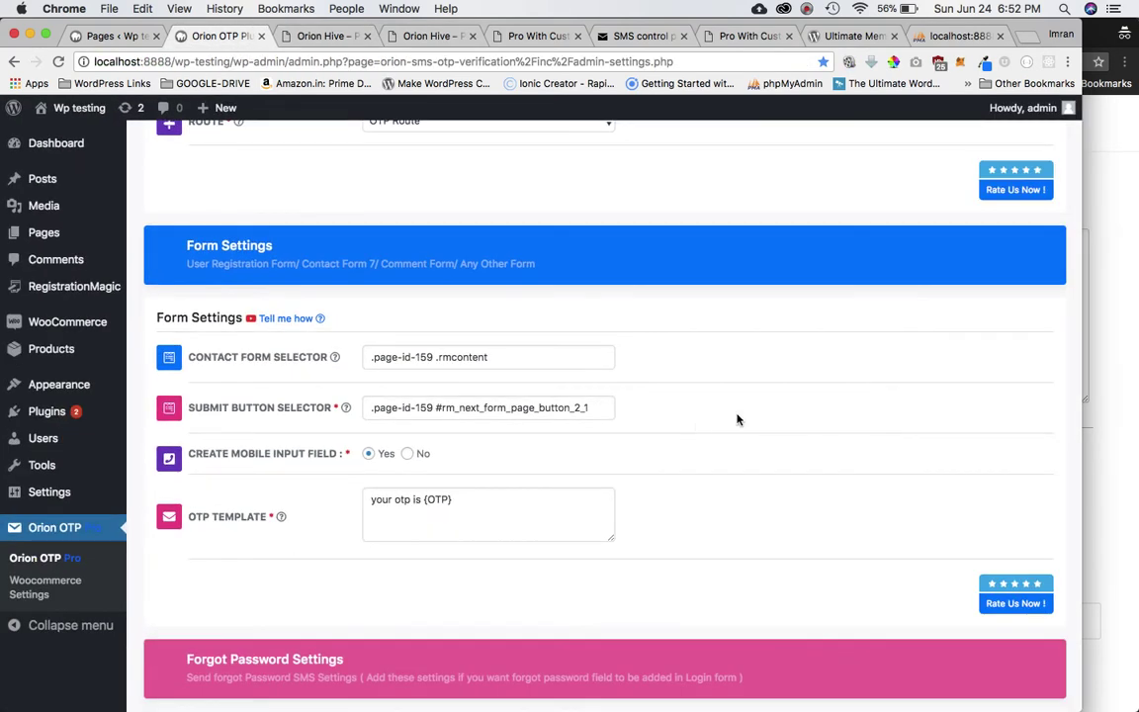
Open the plugin's Rate Us page in a new tab and scroll through it.
click(1009, 193)
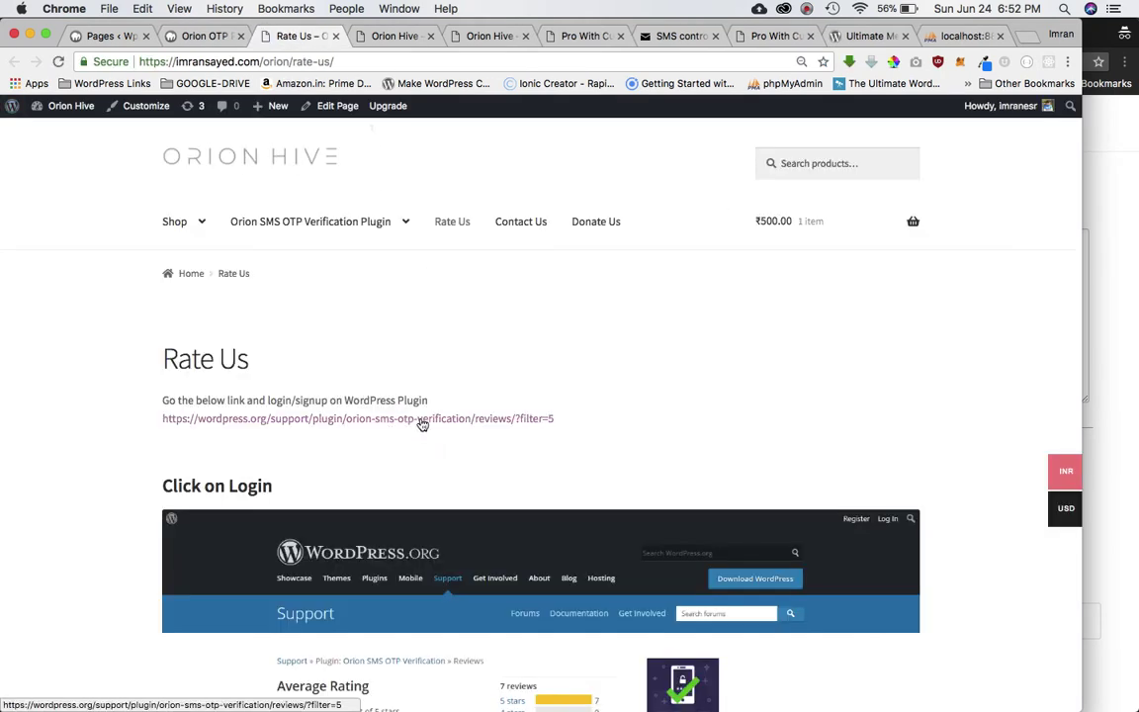
scroll(495, 463, down, 10)
scroll(534, 408, down, 10)
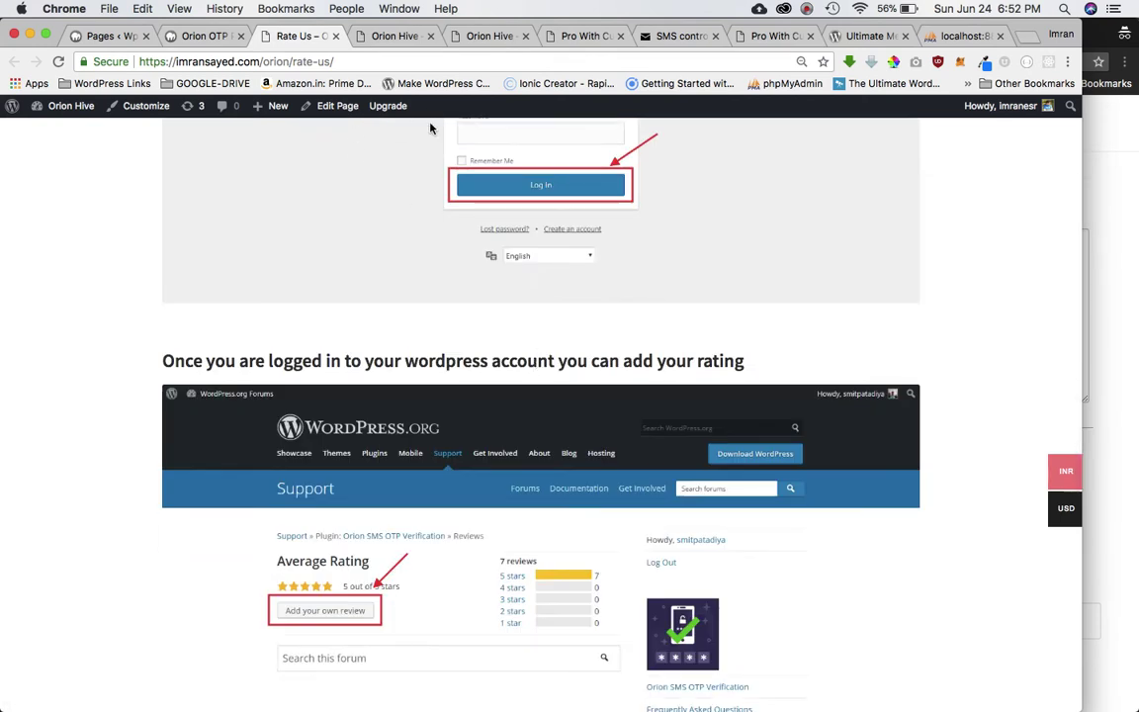
scroll(488, 395, up, 15)
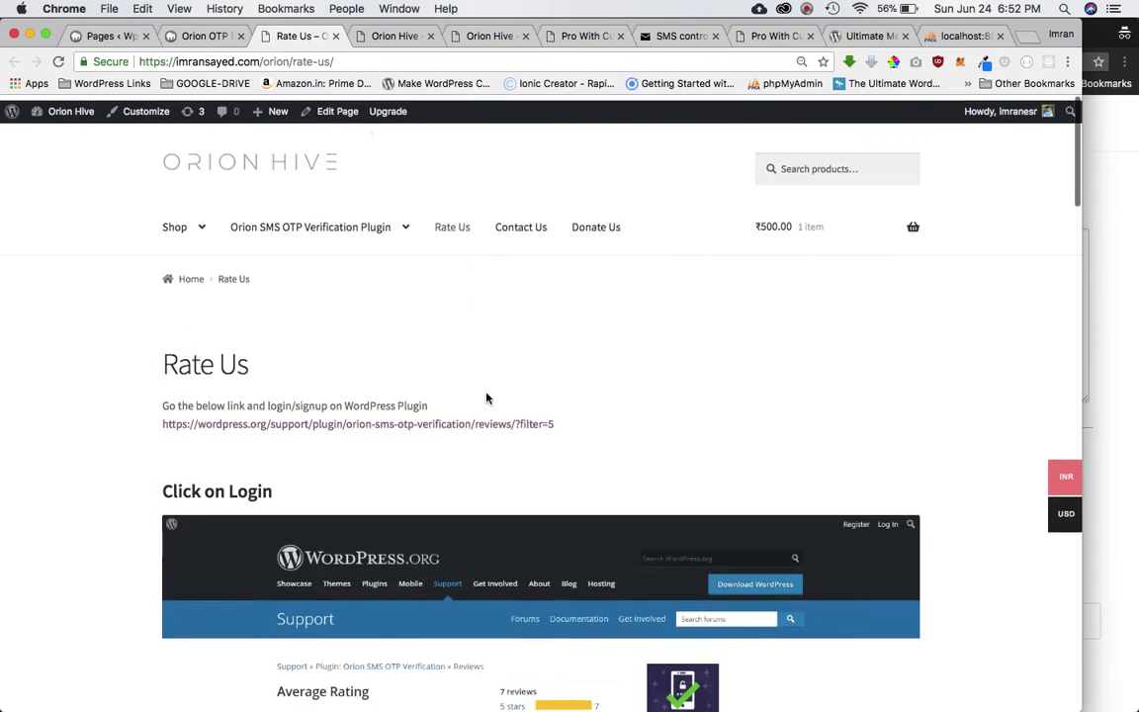
Browse the Orion Hive Donate Us and Contact Us pages.
click(605, 225)
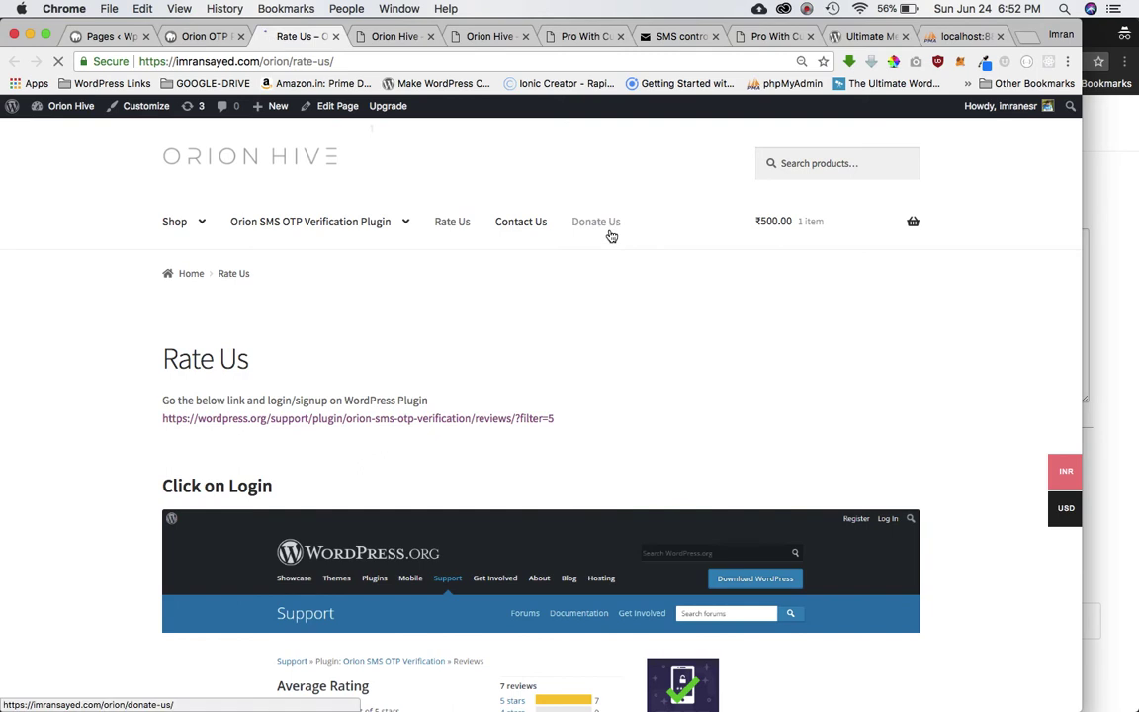
scroll(489, 417, down, 2)
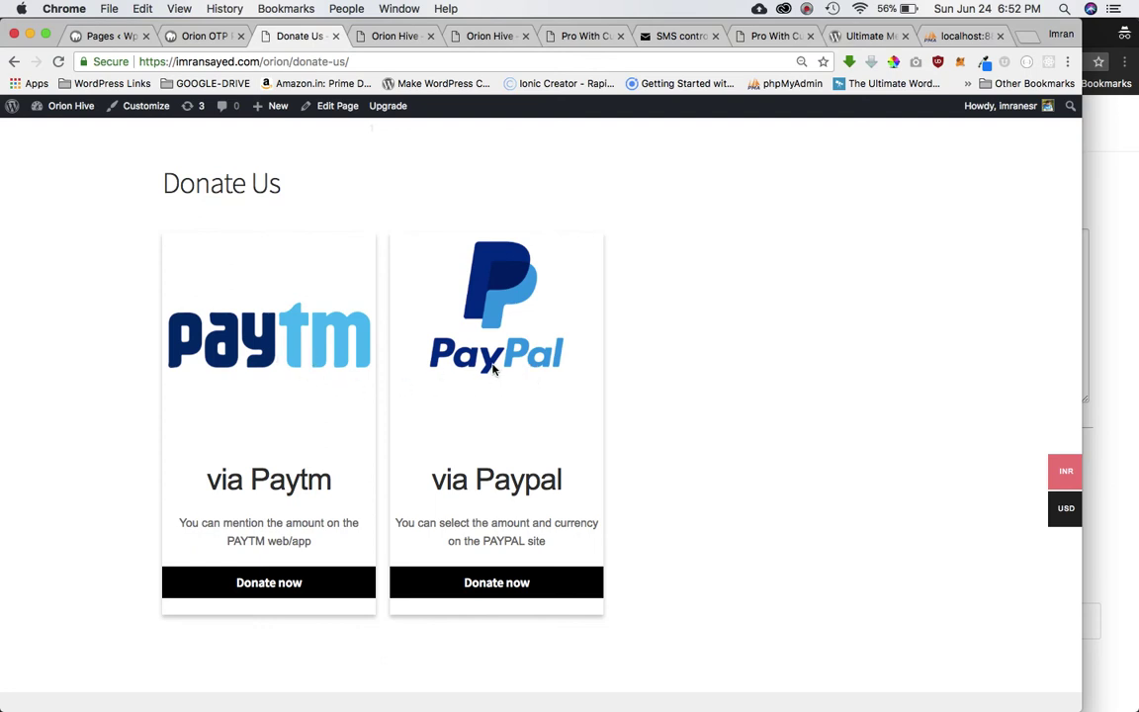
scroll(465, 502, up, 4)
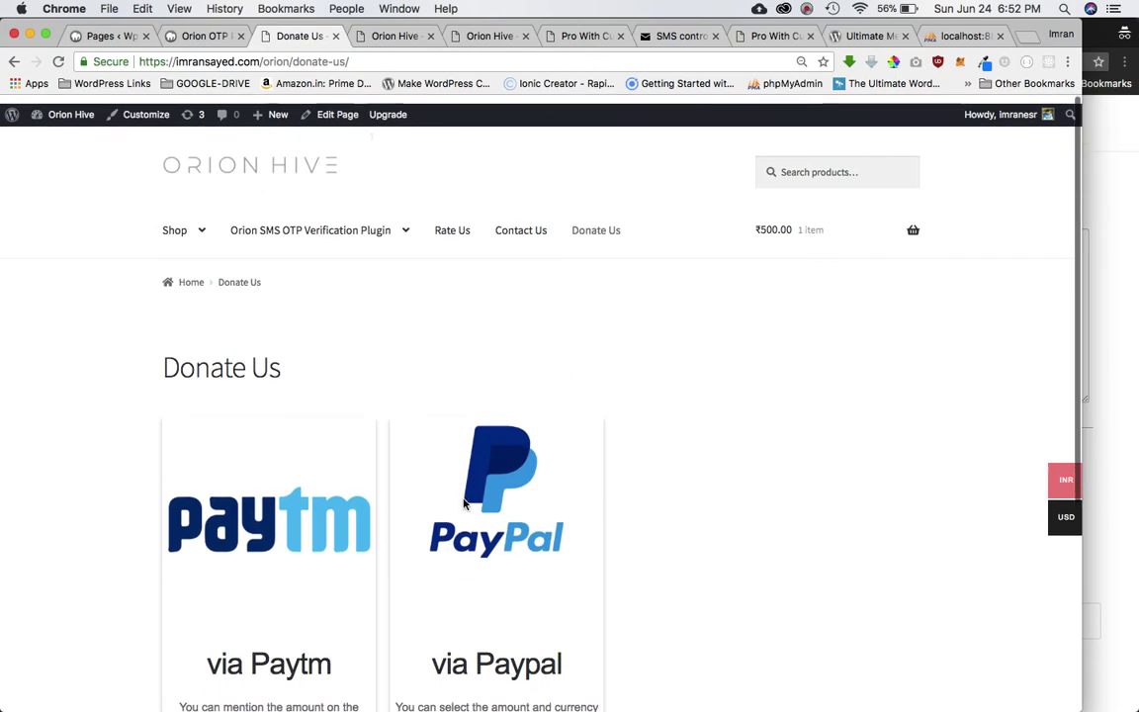
click(513, 224)
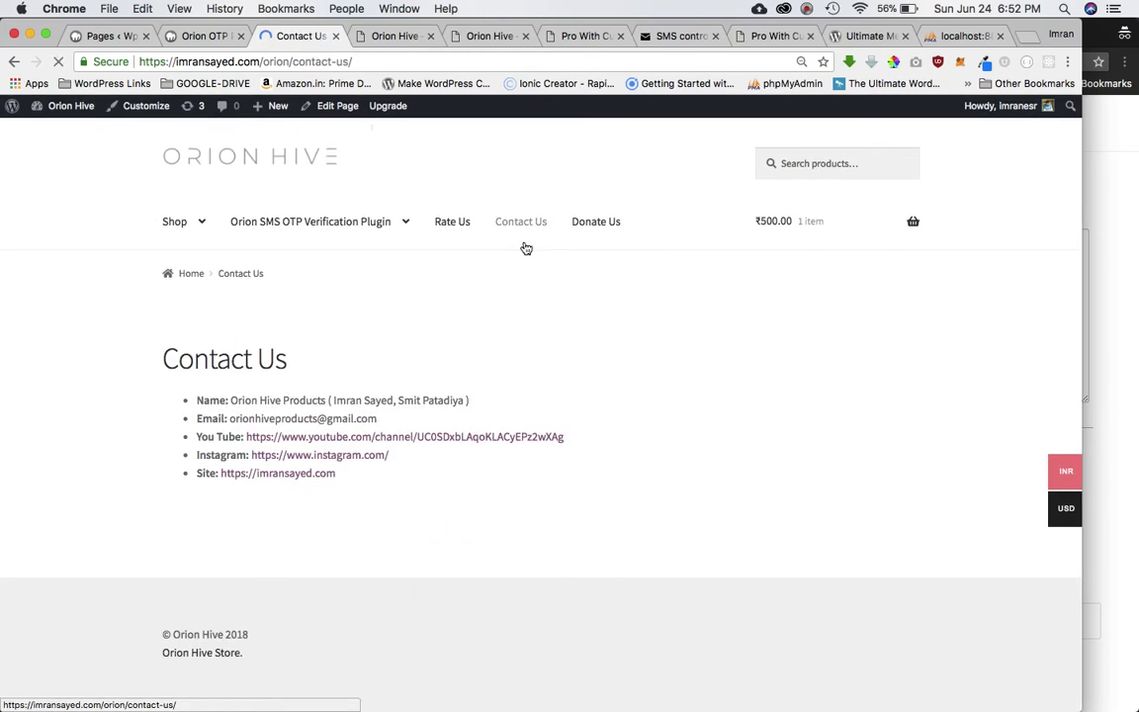
double_click(322, 418)
Visit the Tutorials page, then the FAQ page.
mouse_move(330, 267)
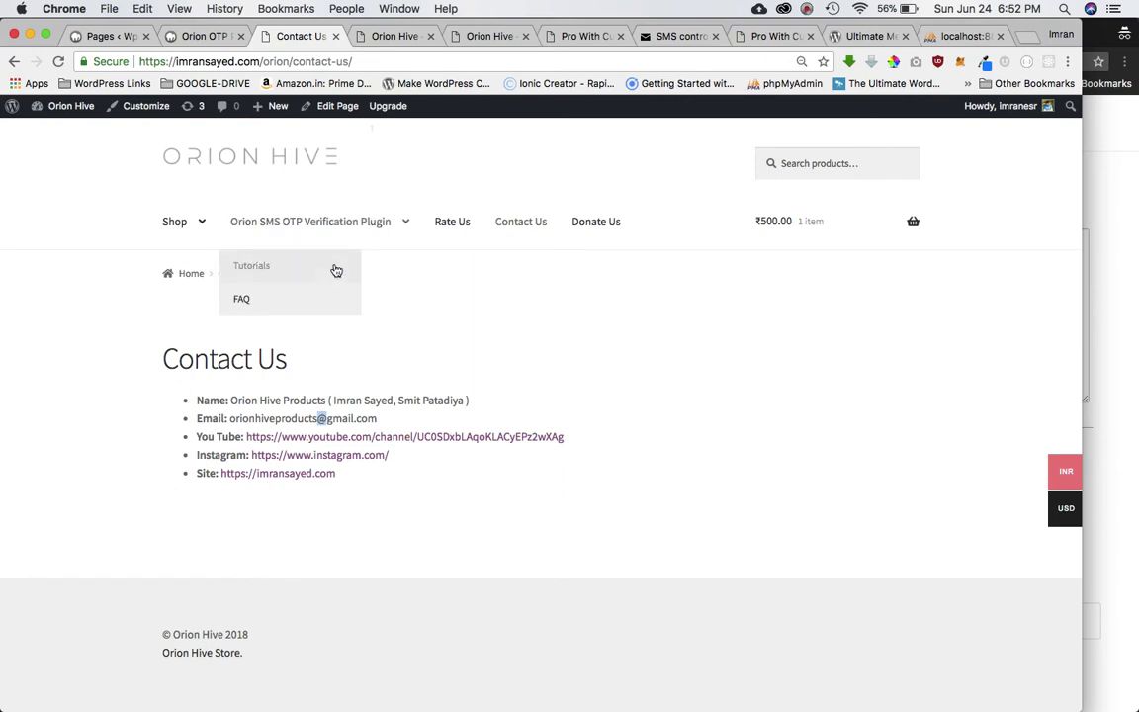
click(318, 264)
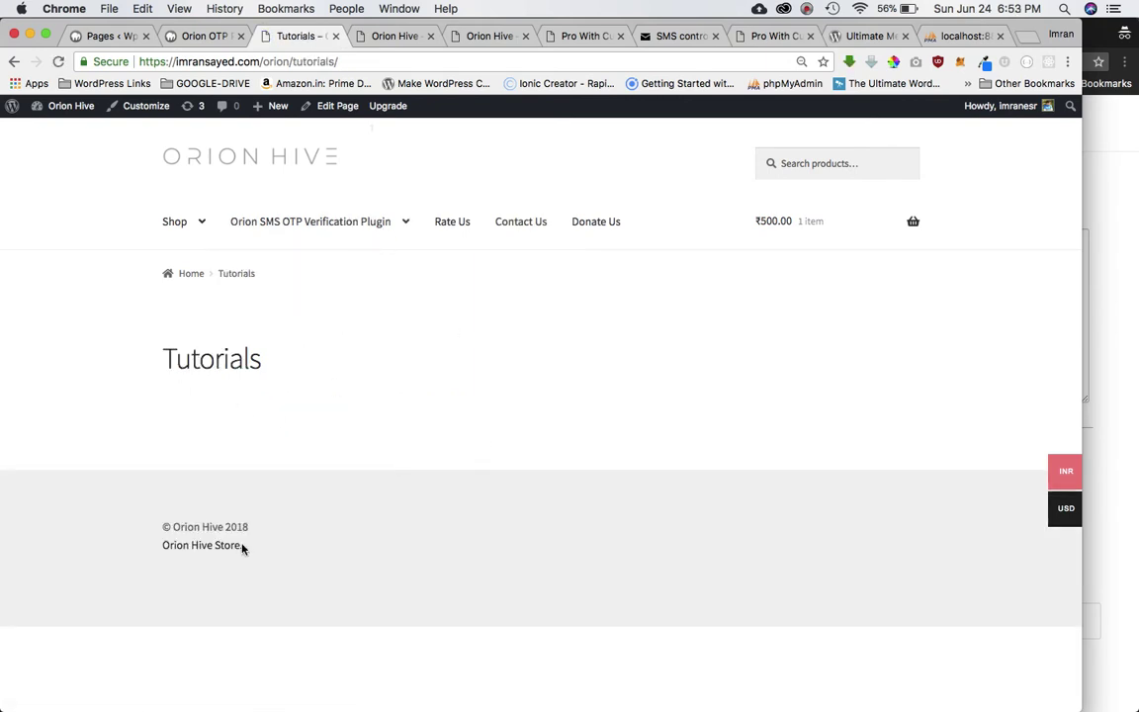
mouse_move(345, 224)
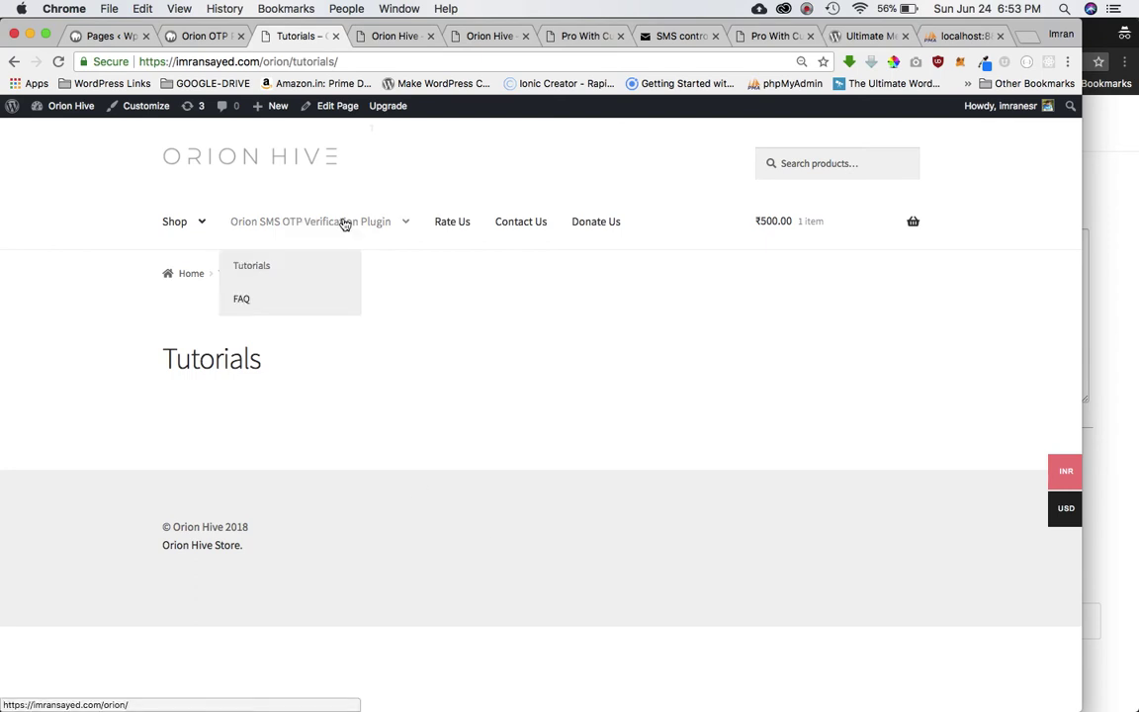
click(352, 298)
scroll(572, 391, up, 5)
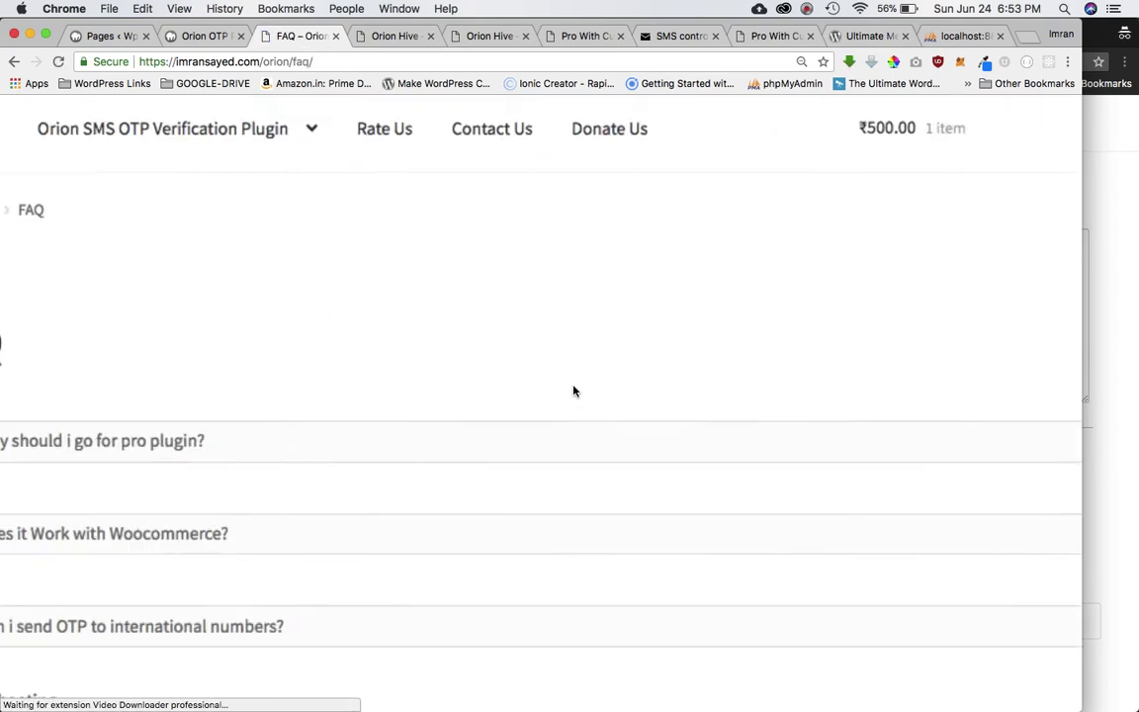
scroll(573, 390, down, 5)
Expand the FAQ's Plugin Not Working troubleshooting steps and read them at normal zoom.
click(376, 514)
scroll(480, 506, down, 4)
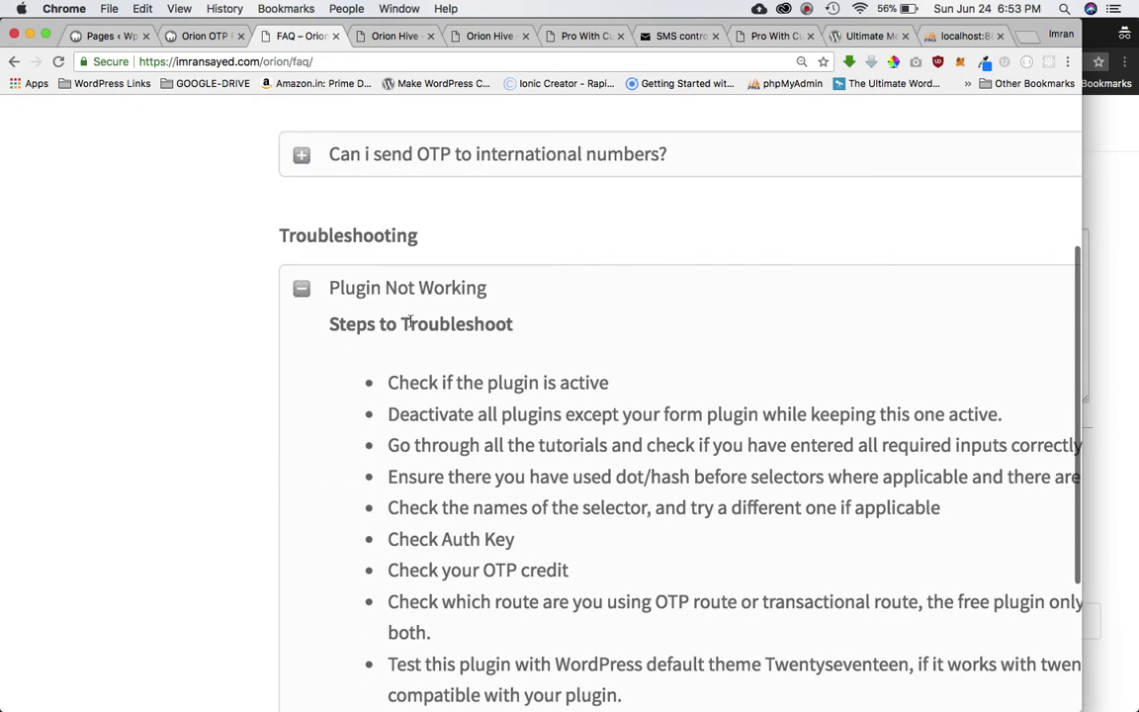
scroll(465, 380, down, 1)
scroll(445, 428, up, 10)
scroll(488, 473, down, 3)
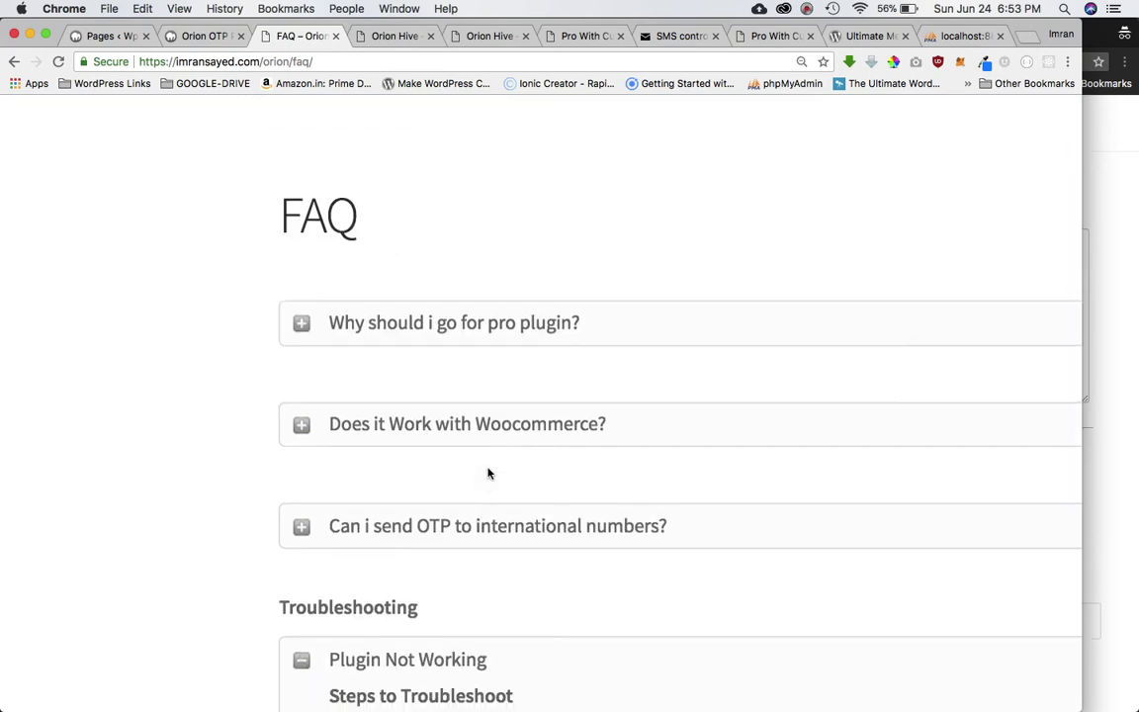
key(super+minus)
key(super+minus)
key(super+minus)
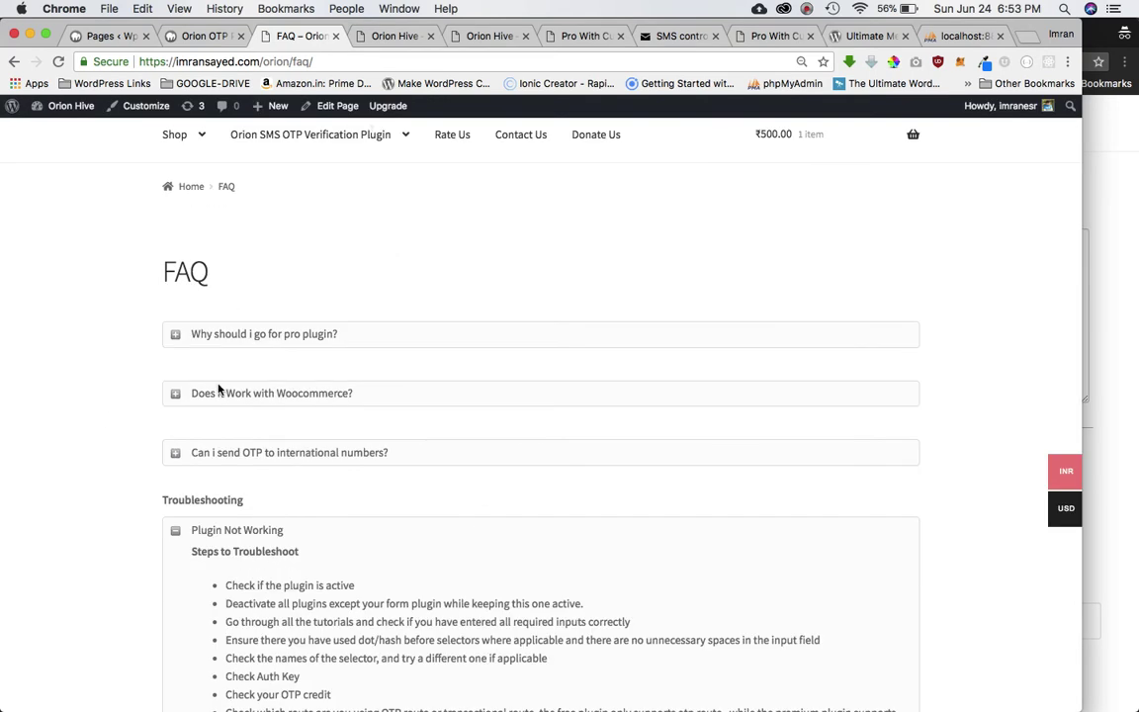
scroll(297, 307, up, 2)
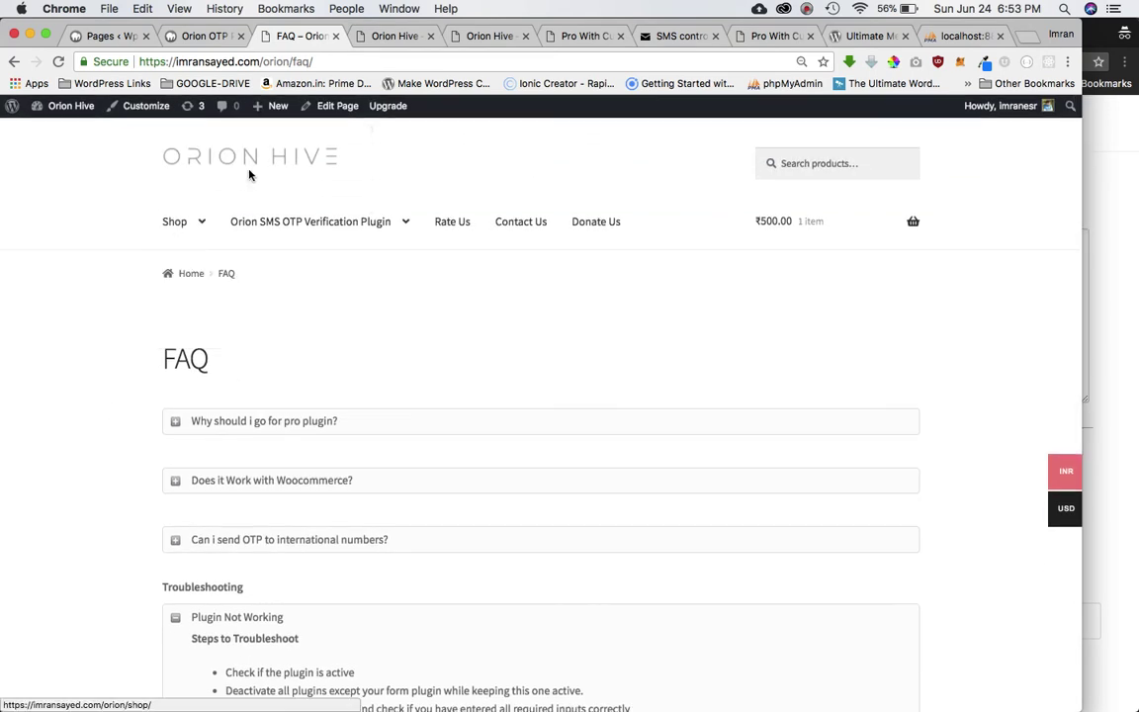
View the Orion SMS OTP Verification Plugin home page, then return to the admin settings.
click(253, 162)
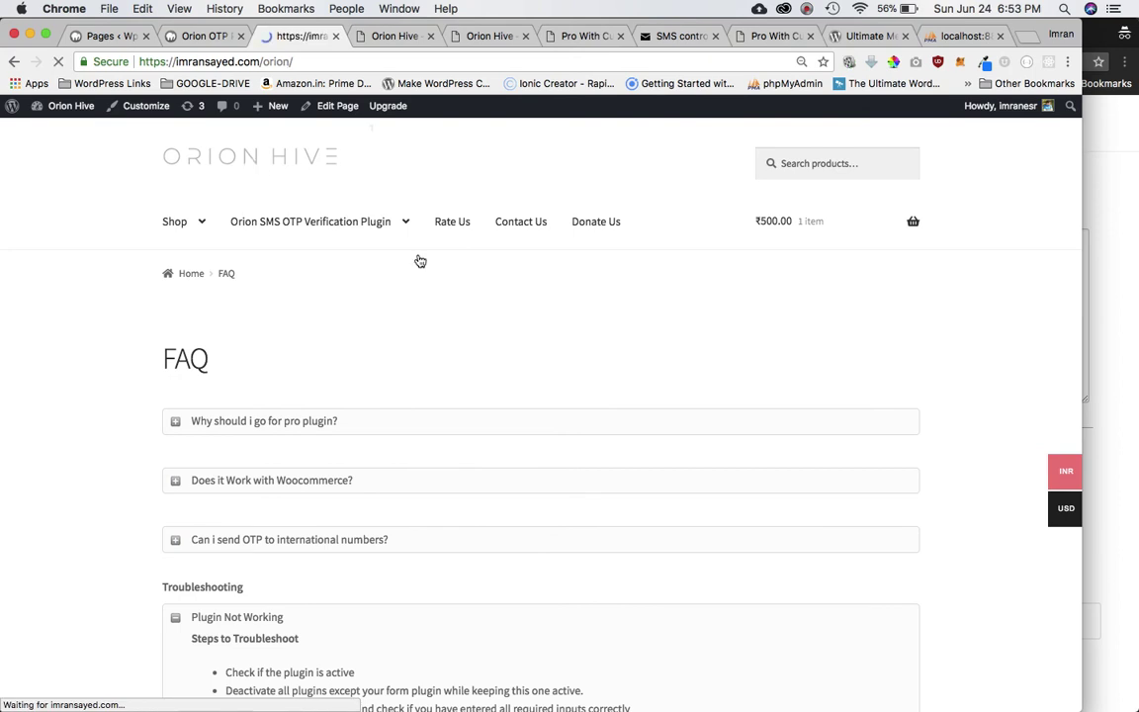
scroll(441, 562, down, 6)
scroll(441, 562, down, 2)
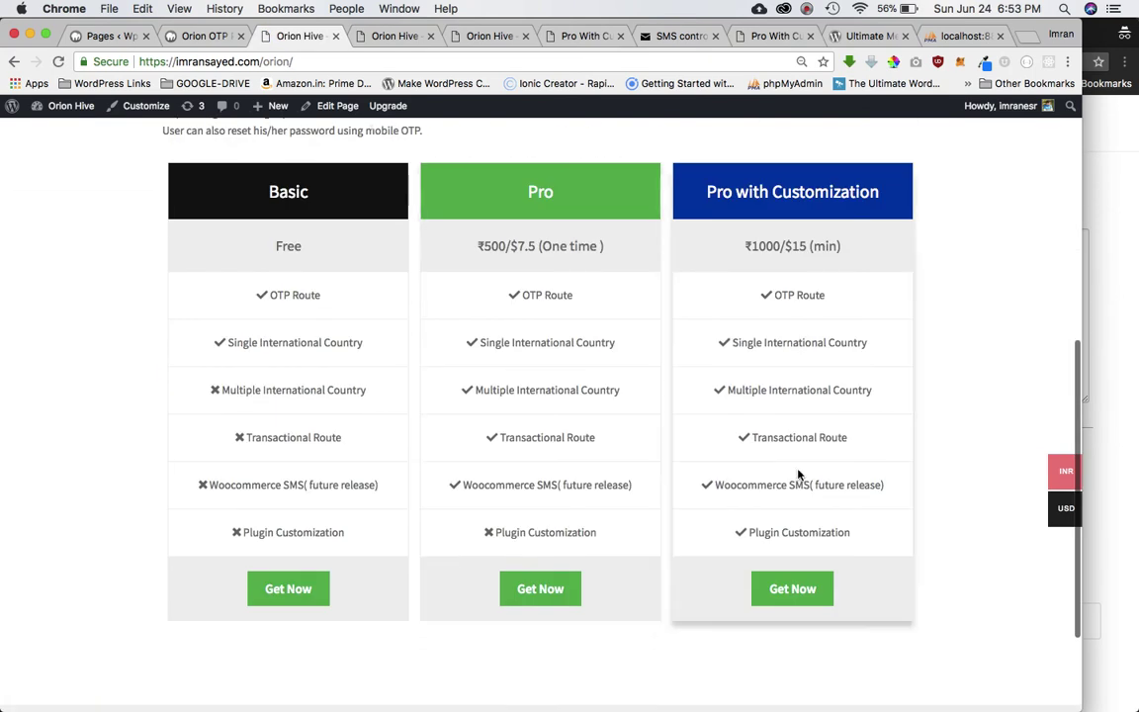
scroll(847, 475, up, 8)
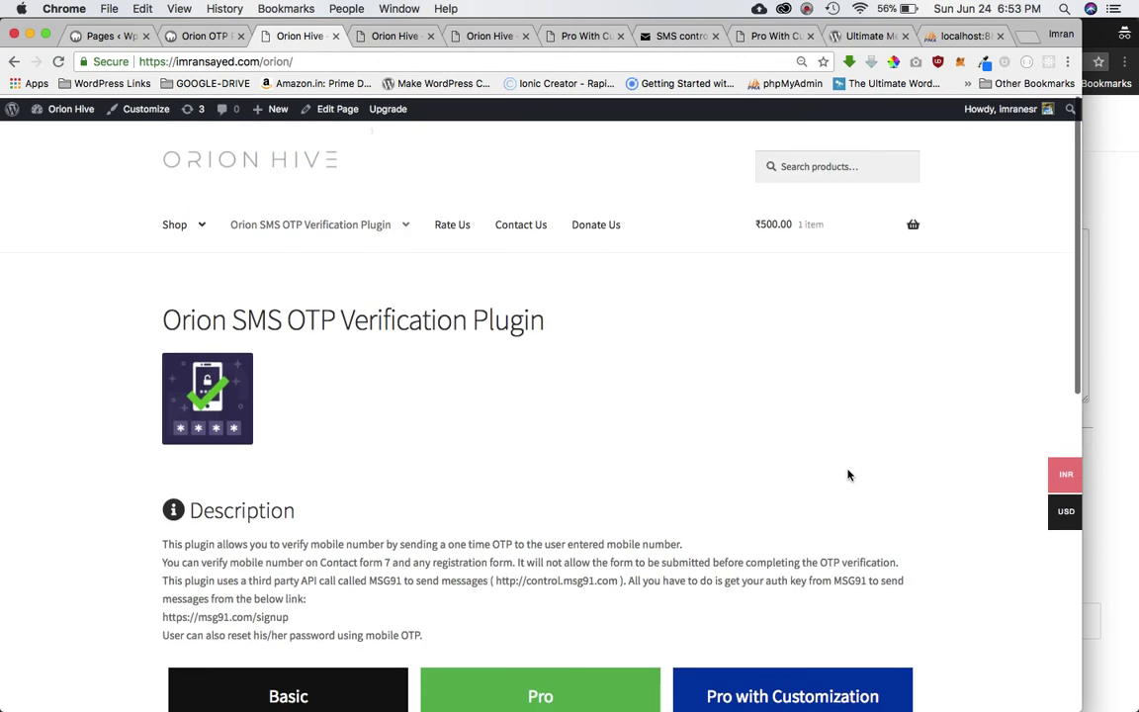
click(197, 37)
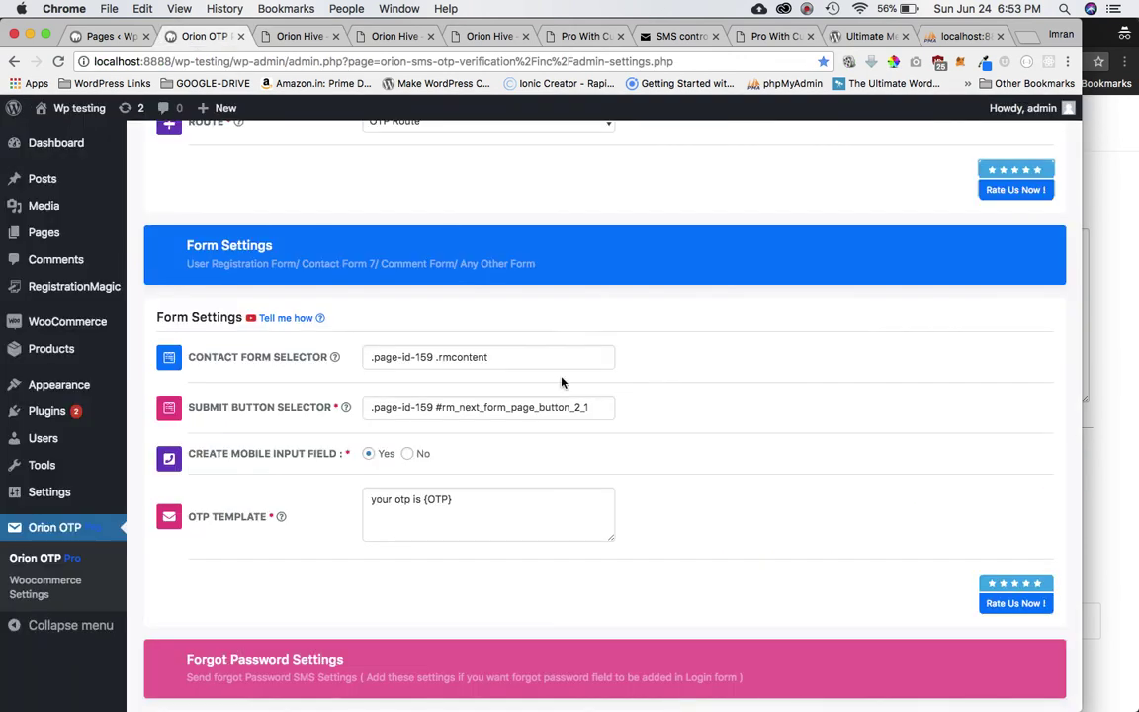
scroll(561, 381, down, 7)
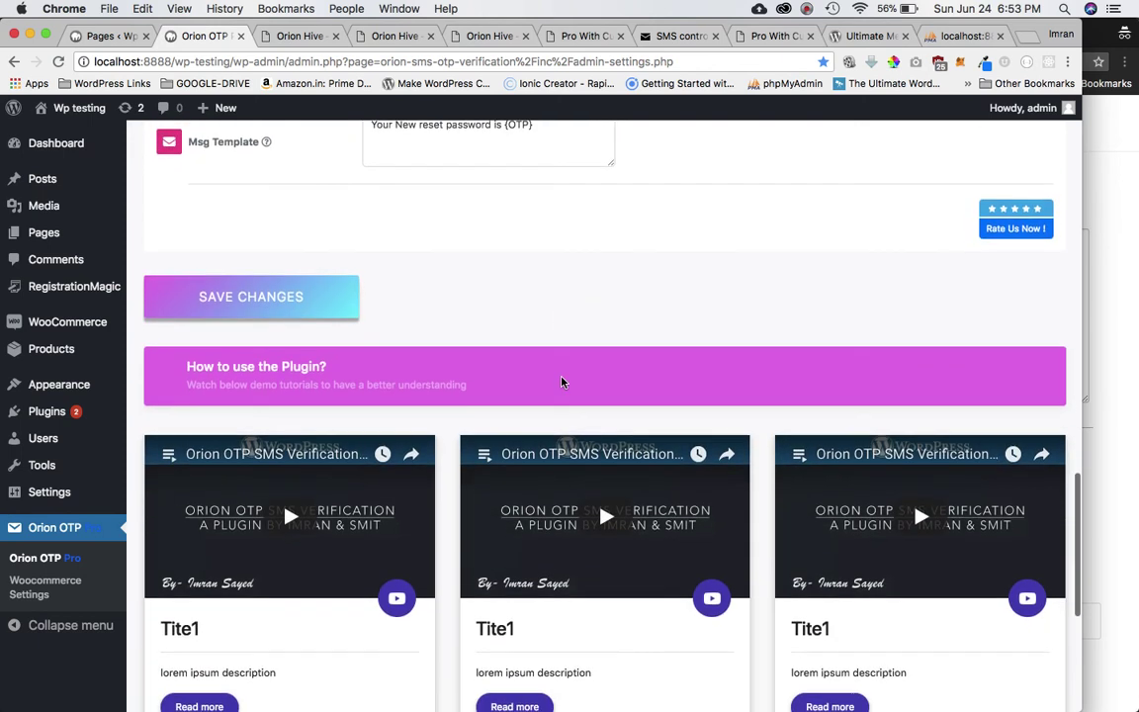